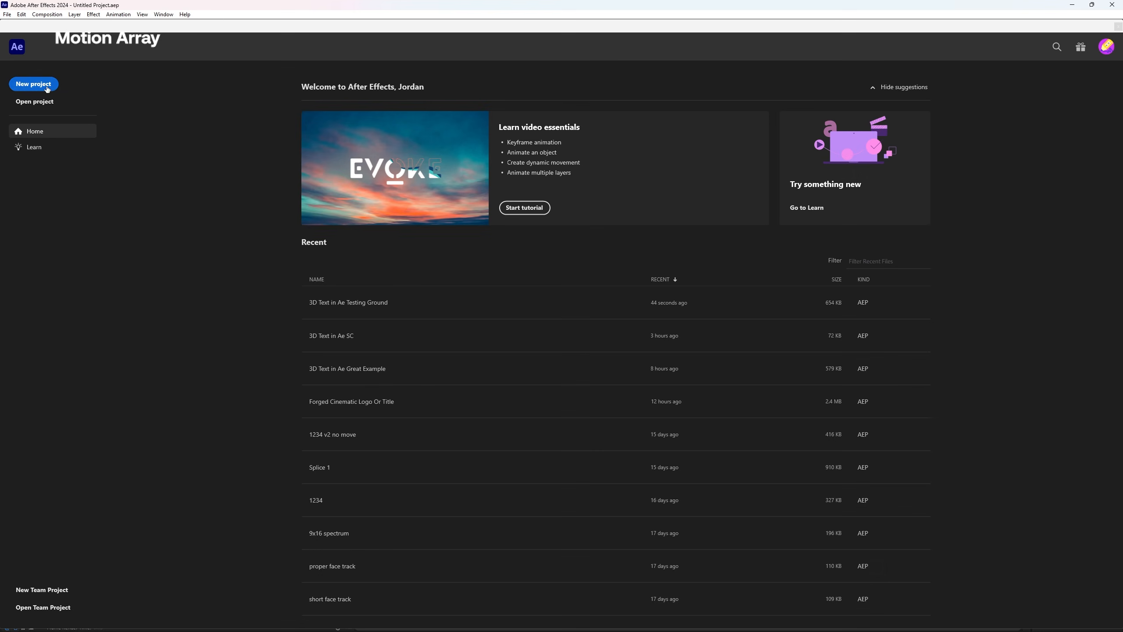
- Start a new project and create a 1920 × 1080 composition that uses the Cinema 4D renderer
{"action": "left_click", "coordinate": [34, 84]}
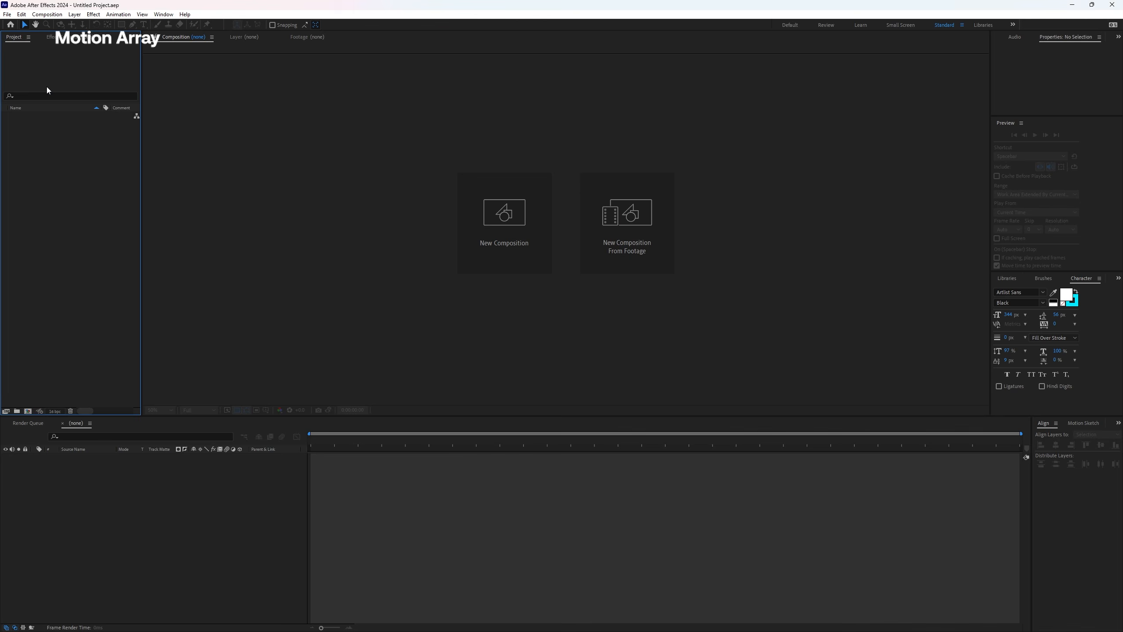
{"action": "left_click", "coordinate": [508, 264]}
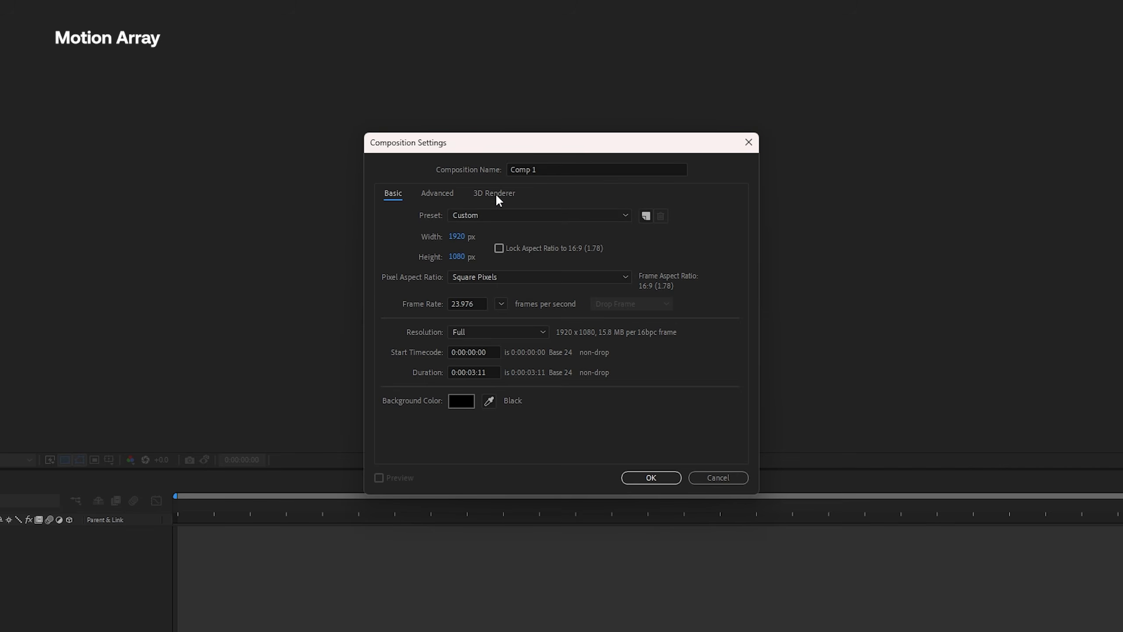
{"action": "left_click", "coordinate": [496, 194]}
{"action": "left_click", "coordinate": [489, 253]}
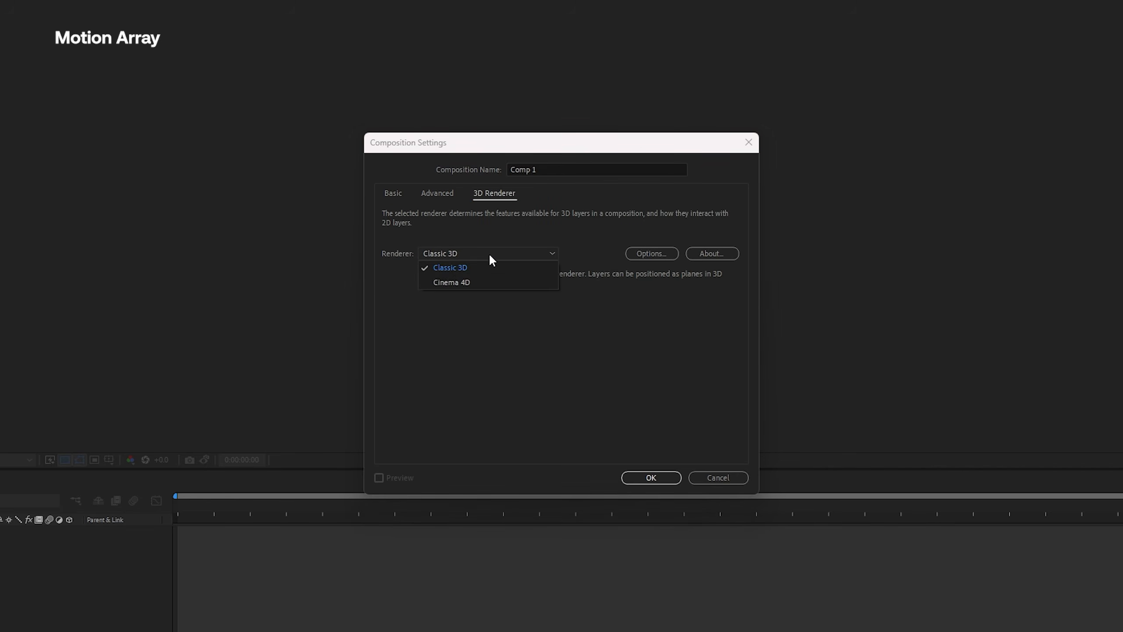
{"action": "left_click", "coordinate": [488, 281]}
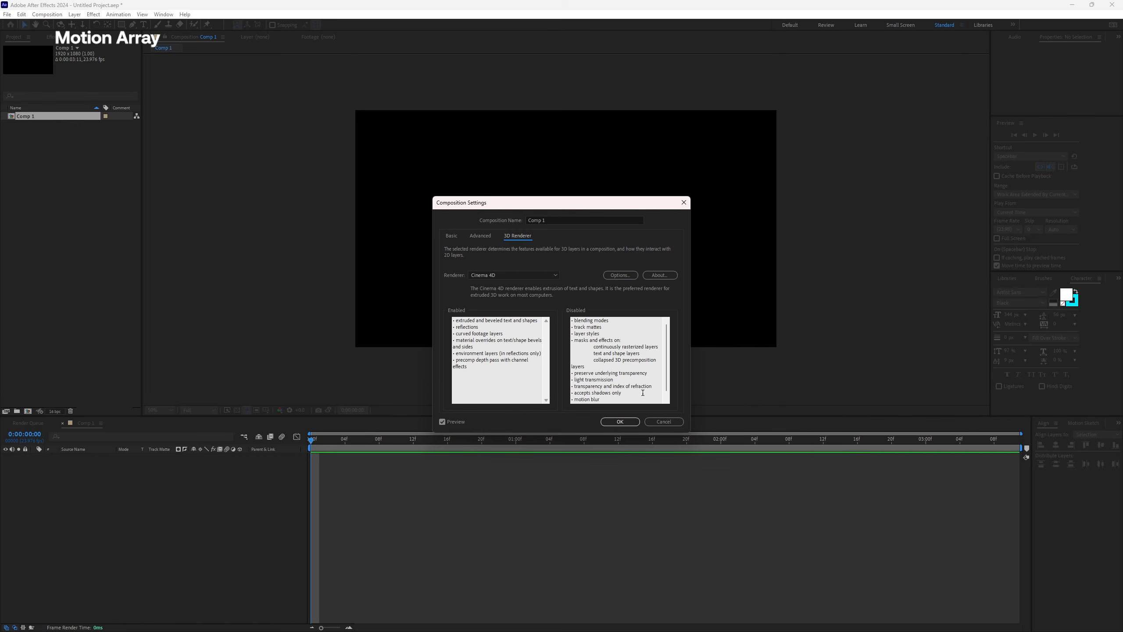
{"action": "left_click", "coordinate": [633, 421]}
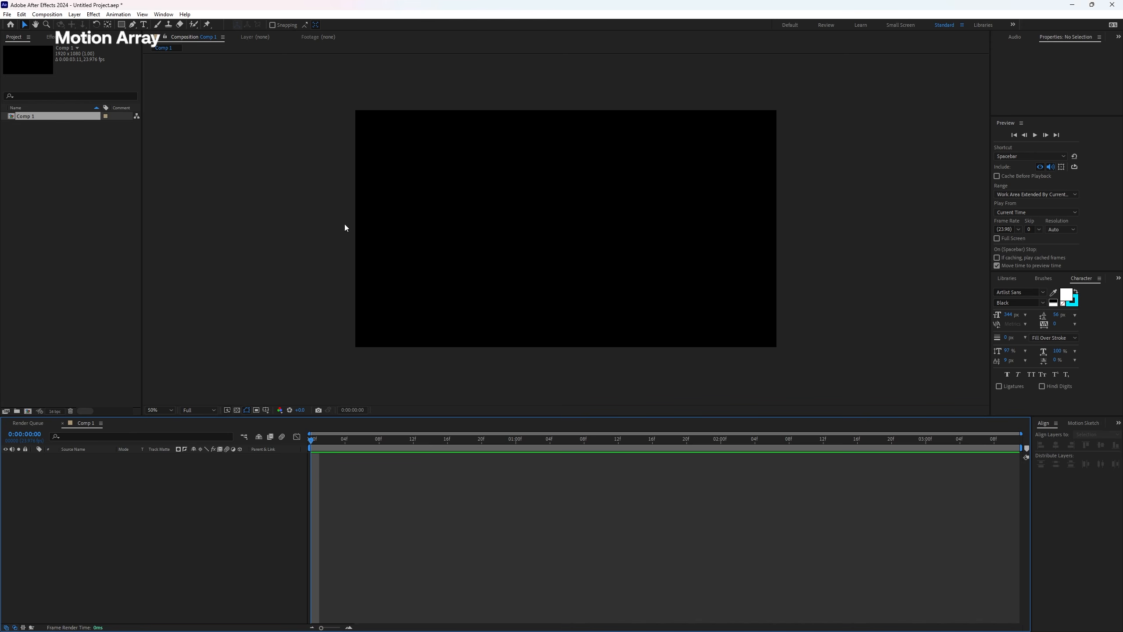
- Add a horizontal text layer reading MOTION near the middle of the composition
{"action": "left_click", "coordinate": [141, 24]}
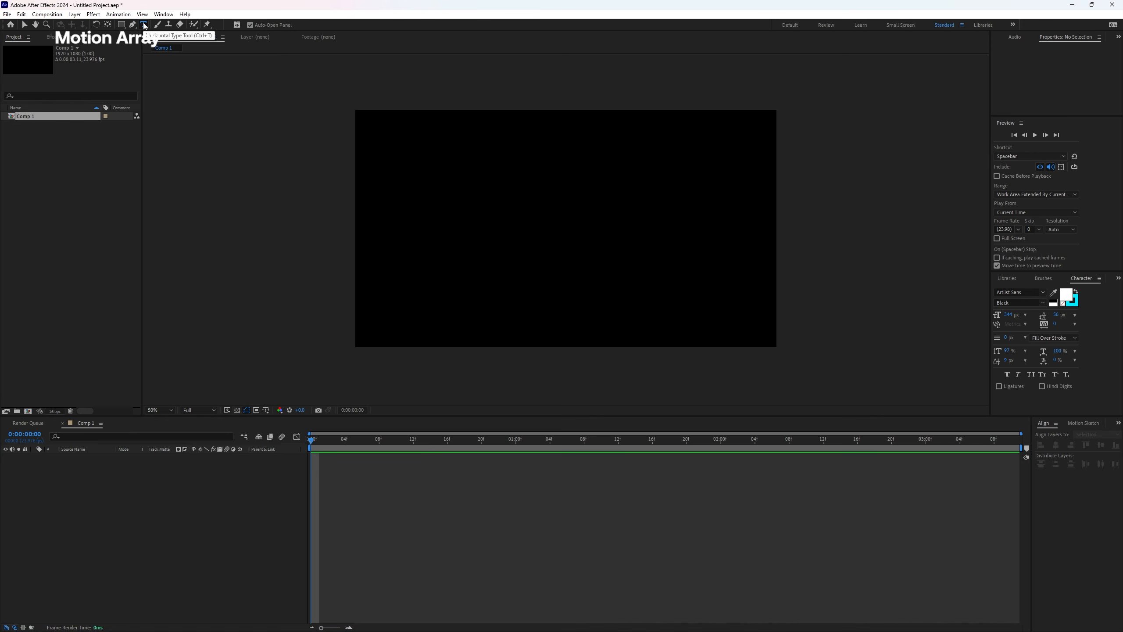
{"action": "left_click", "coordinate": [558, 232]}
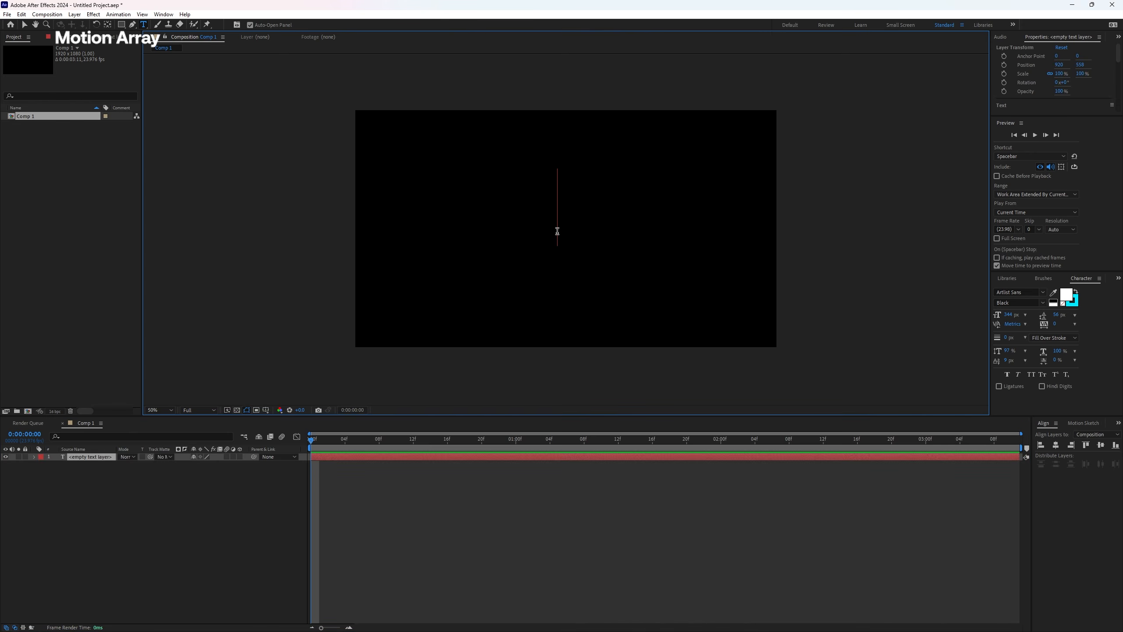
{"action": "type", "text": "MOTION"}
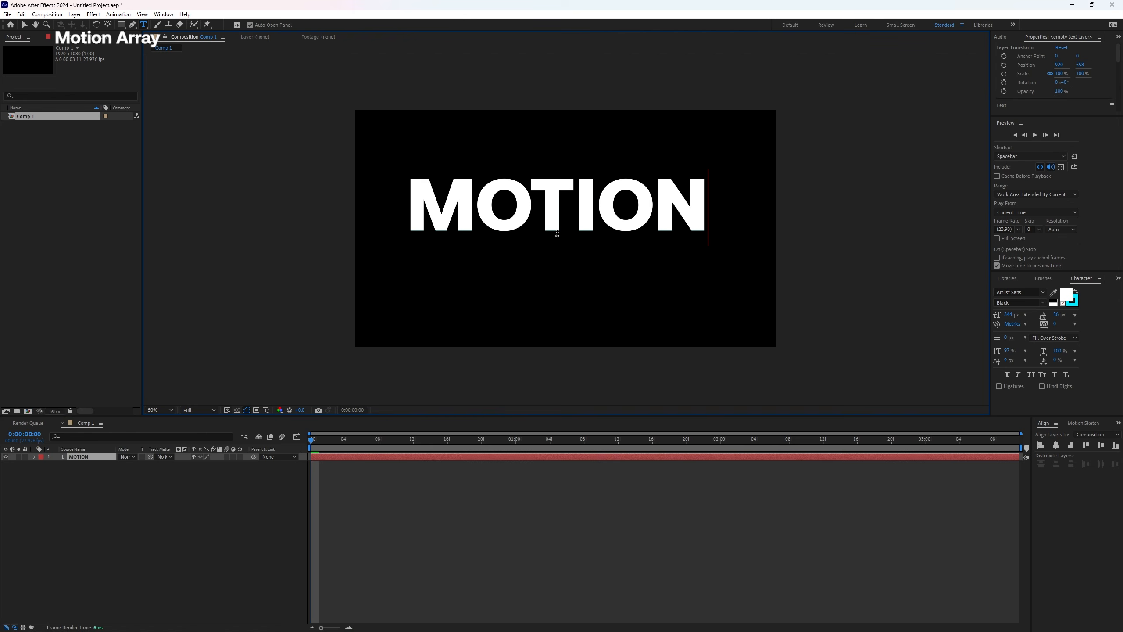
{"action": "left_click", "coordinate": [260, 477]}
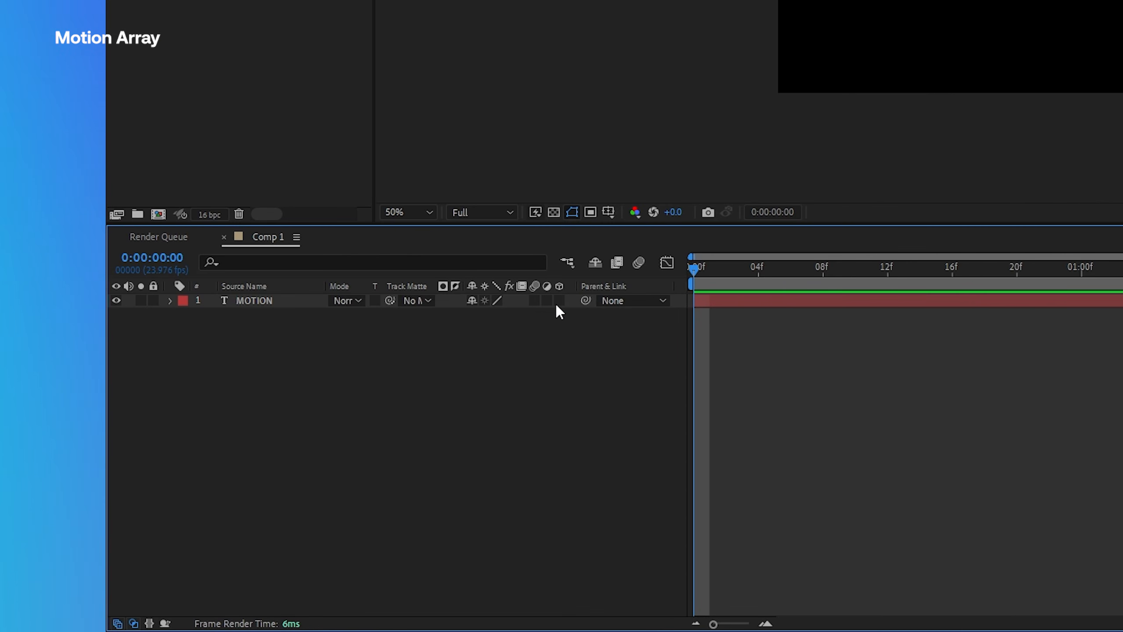
- Make the MOTION text a 3D layer, keeping the layer switches shown in the timeline
{"action": "left_click", "coordinate": [559, 303]}
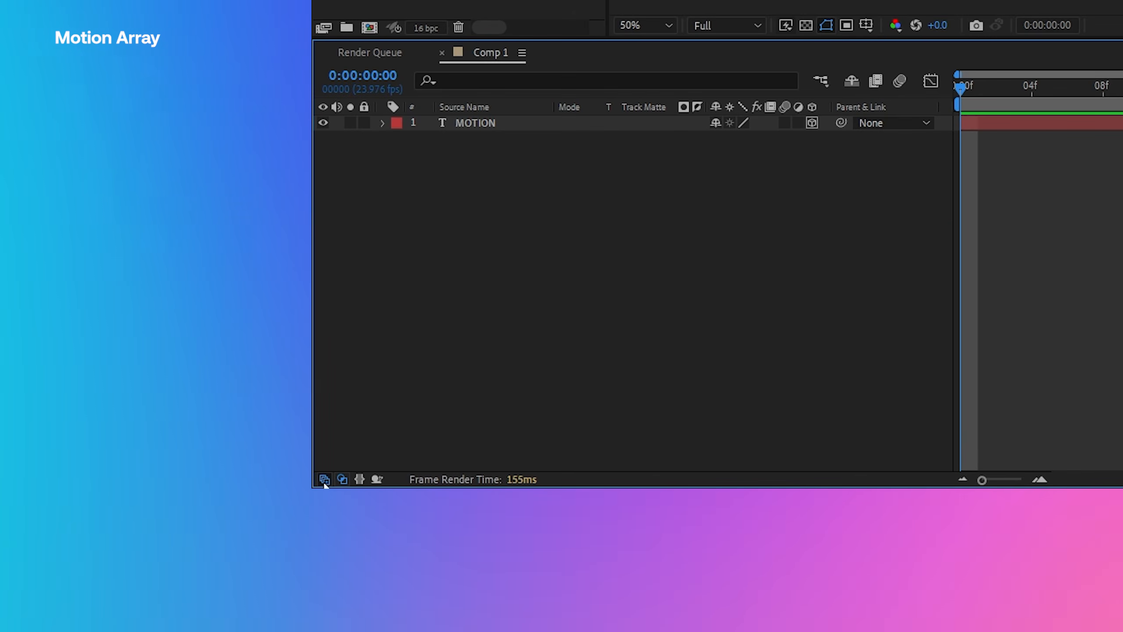
{"action": "left_click", "coordinate": [325, 480]}
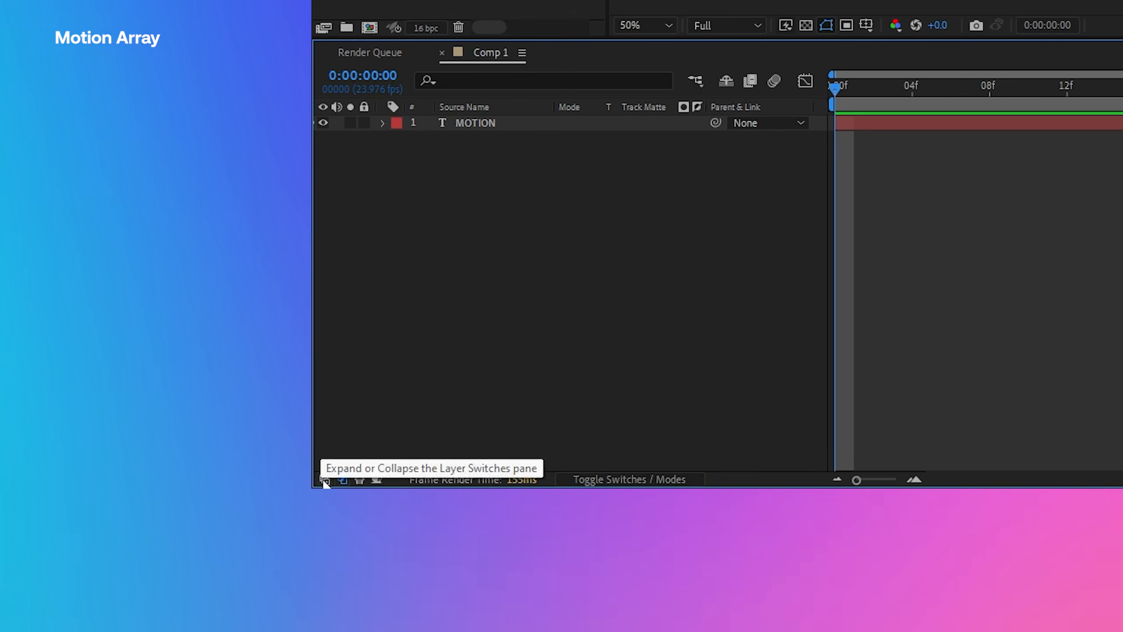
{"action": "left_click", "coordinate": [324, 479]}
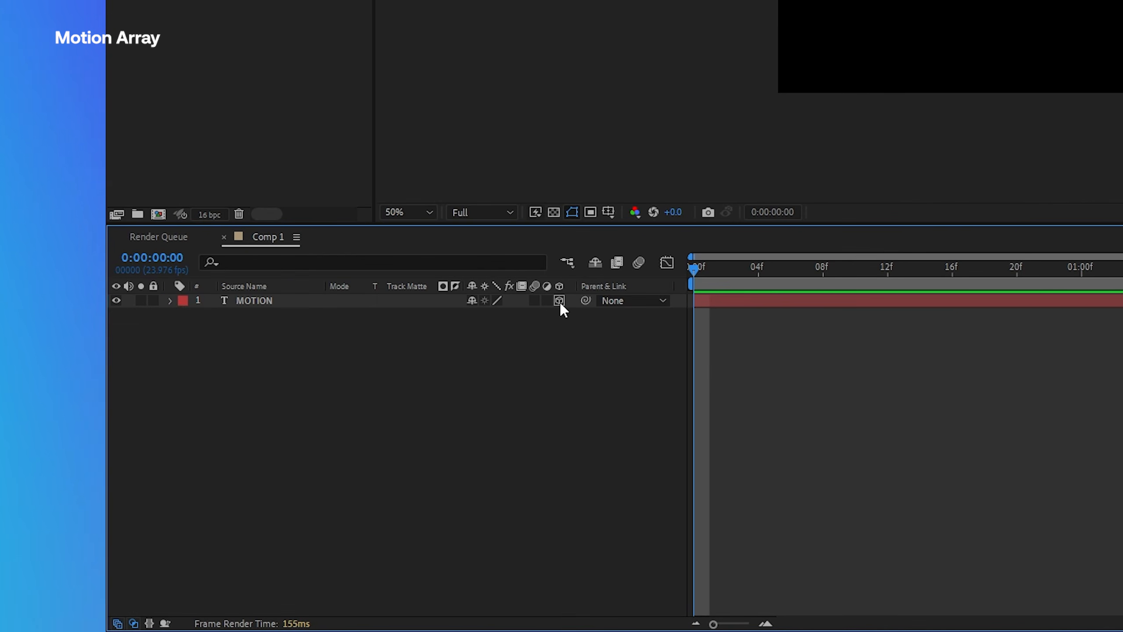
- Set the extrusion depth of the MOTION text to 120 in its geometry options
{"action": "left_click", "coordinate": [171, 301]}
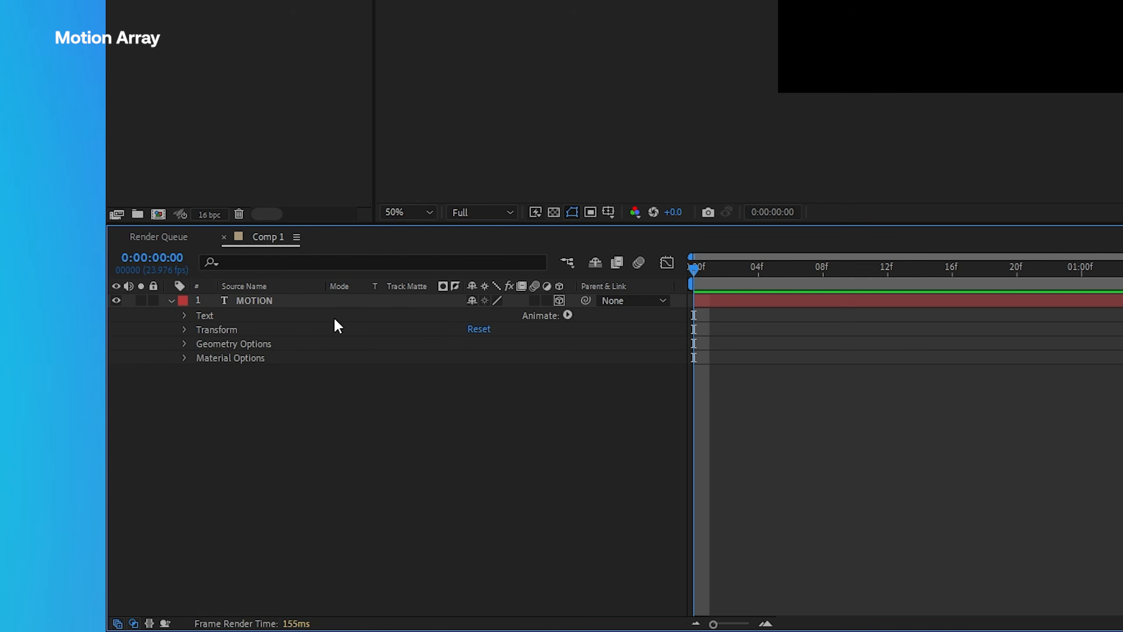
{"action": "left_click", "coordinate": [246, 343]}
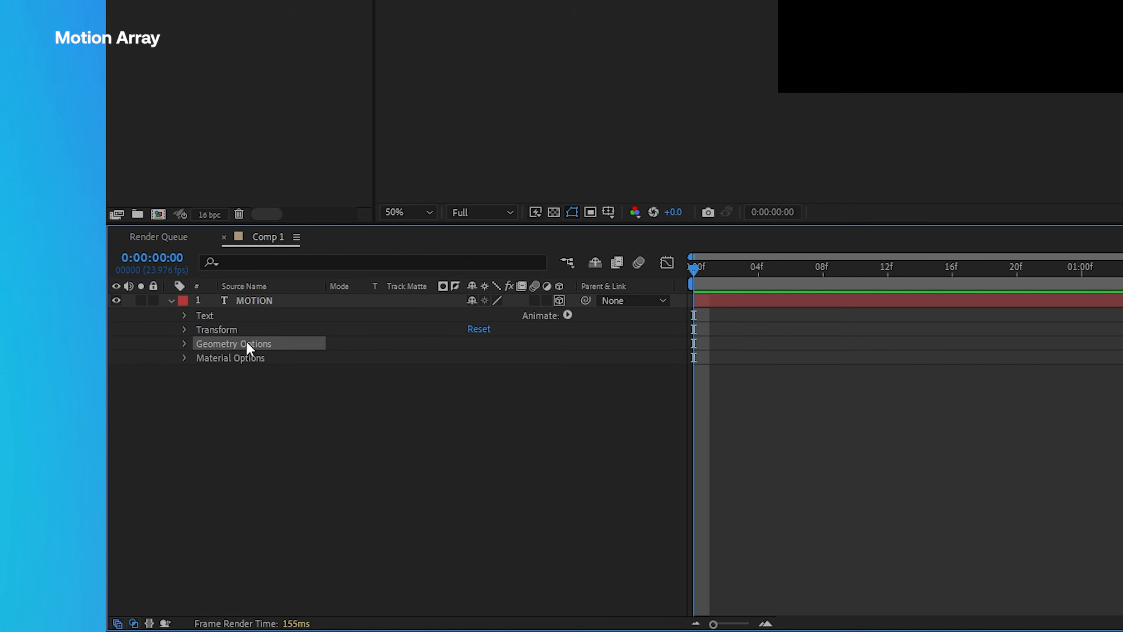
{"action": "left_click", "coordinate": [185, 344]}
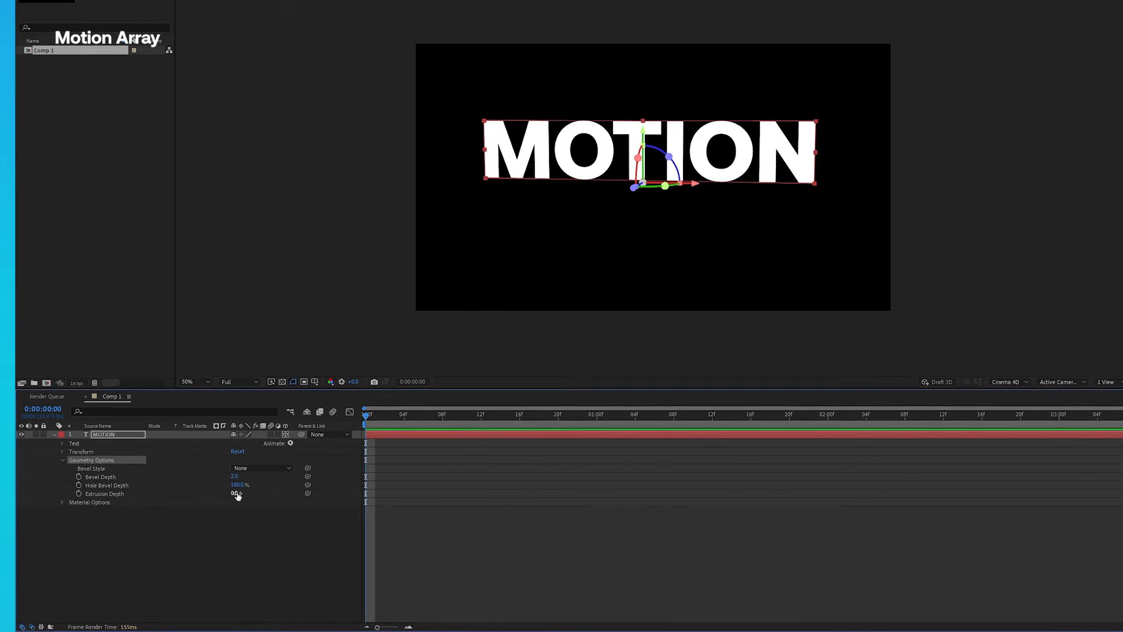
{"action": "left_click_drag", "start_coordinate": [473, 398], "coordinate": [488, 398]}
{"action": "mouse_move", "coordinate": [203, 508]}
{"action": "left_mouse_down"}
{"action": "mouse_move", "coordinate": [267, 508]}
{"action": "mouse_move", "coordinate": [199, 513]}
{"action": "left_mouse_up"}
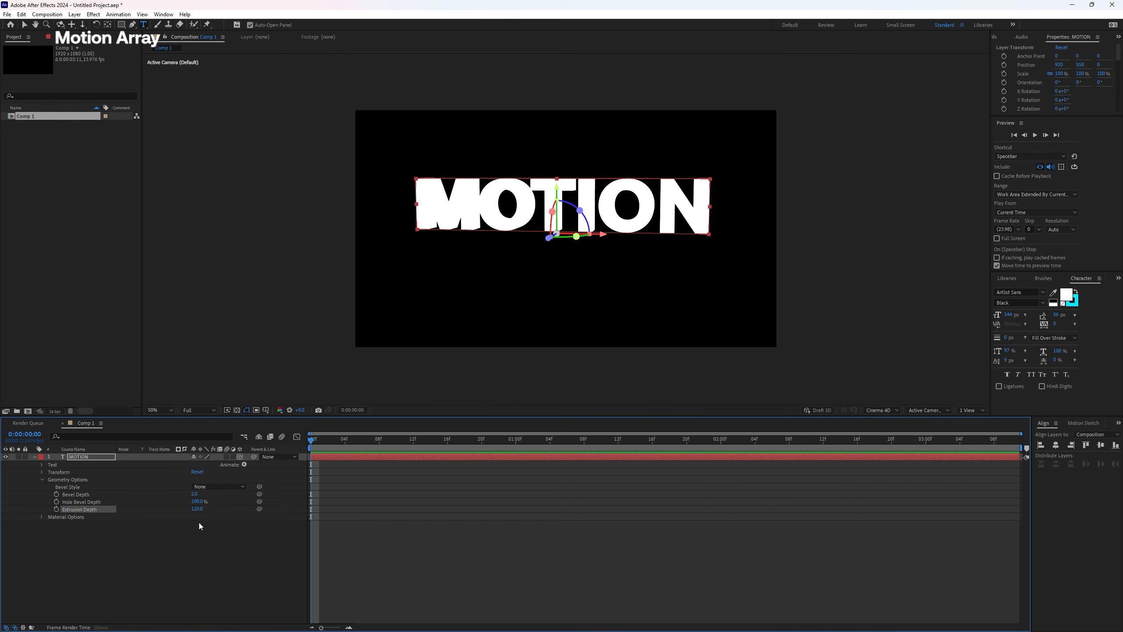
{"action": "left_click", "coordinate": [196, 539]}
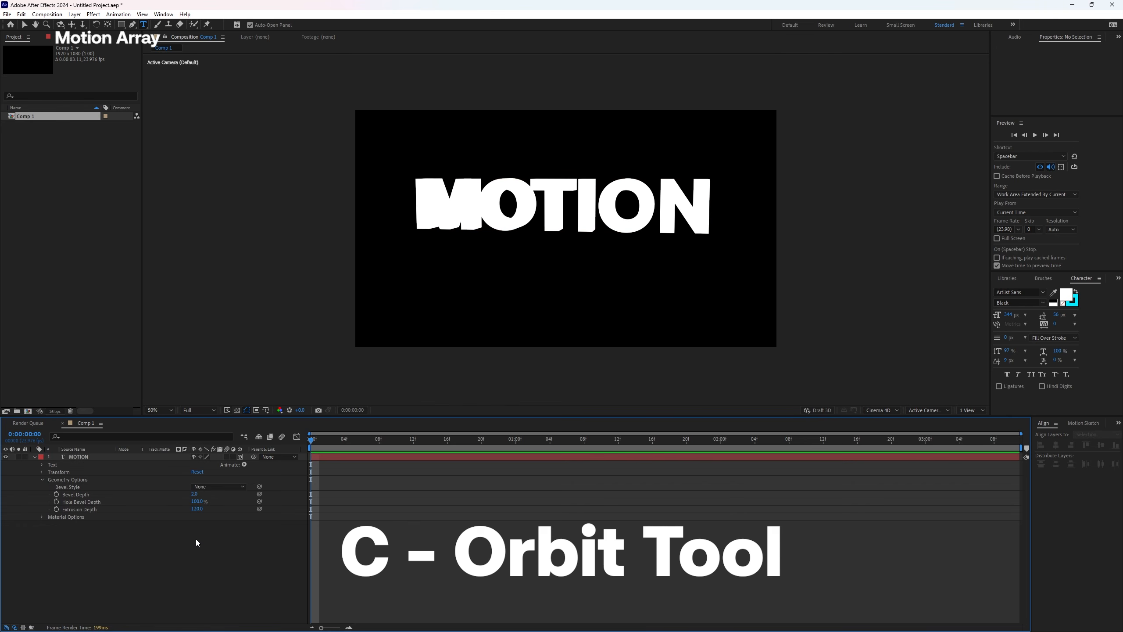
- Orbit the view around the extruded MOTION text to examine its depth from different angles
{"action": "left_click", "coordinate": [335, 456]}
{"action": "key", "text": "c"}
{"action": "mouse_move", "coordinate": [529, 219]}
{"action": "left_mouse_down"}
{"action": "mouse_move", "coordinate": [588, 218]}
{"action": "mouse_move", "coordinate": [529, 208]}
{"action": "left_mouse_up"}
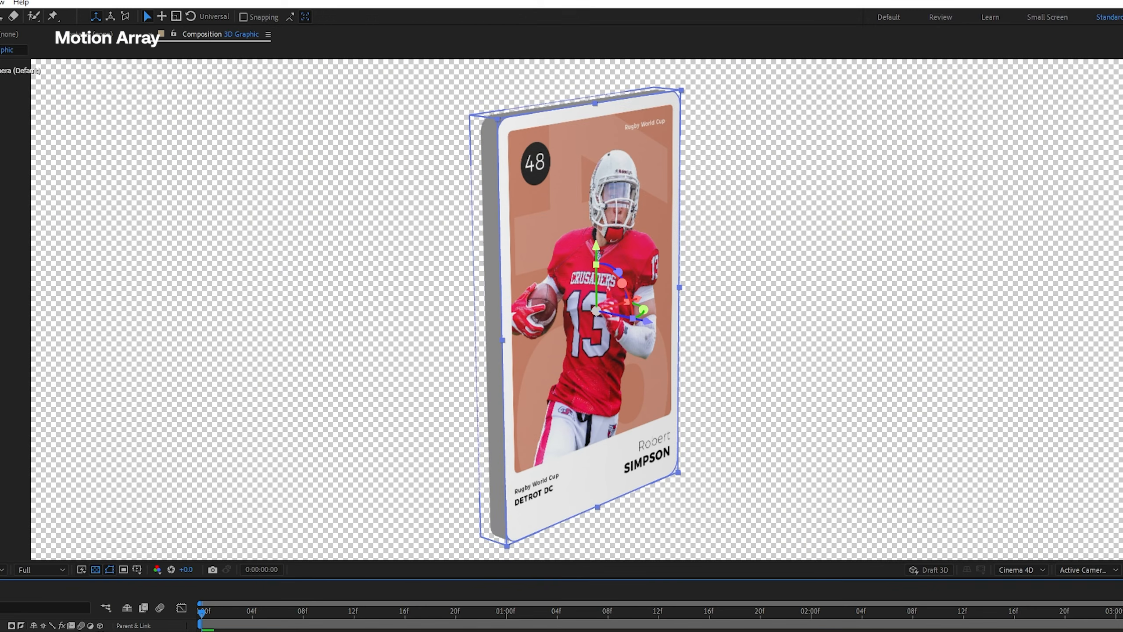
{"action": "key", "text": "ctrl+shift+a"}
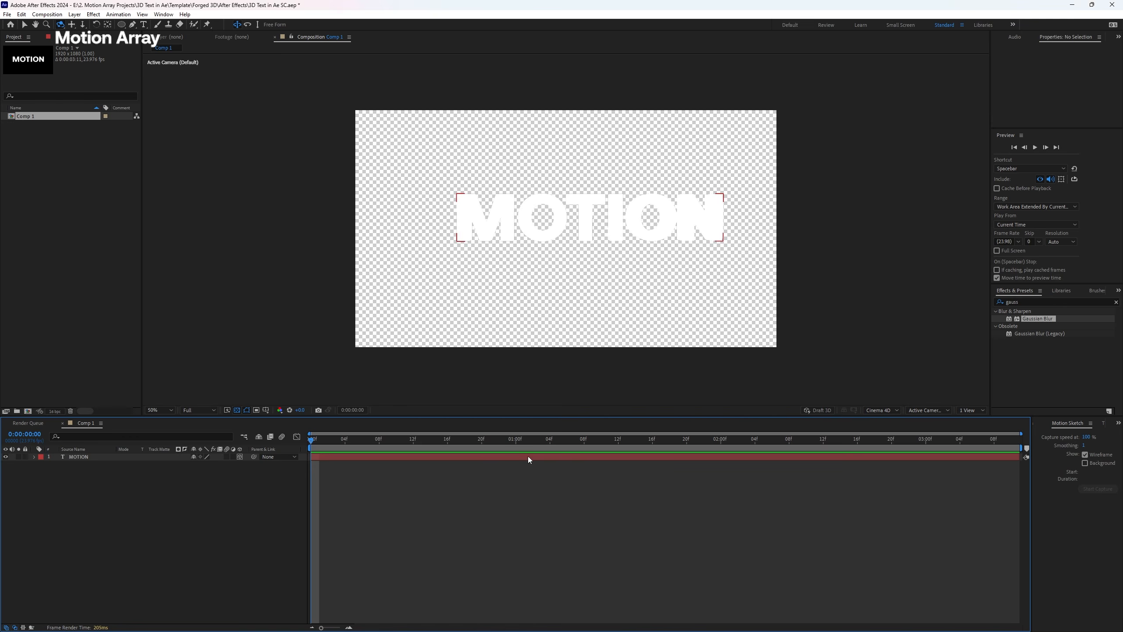
{"action": "left_click", "coordinate": [529, 456]}
{"action": "left_click_drag", "start_coordinate": [568, 234], "coordinate": [545, 276]}
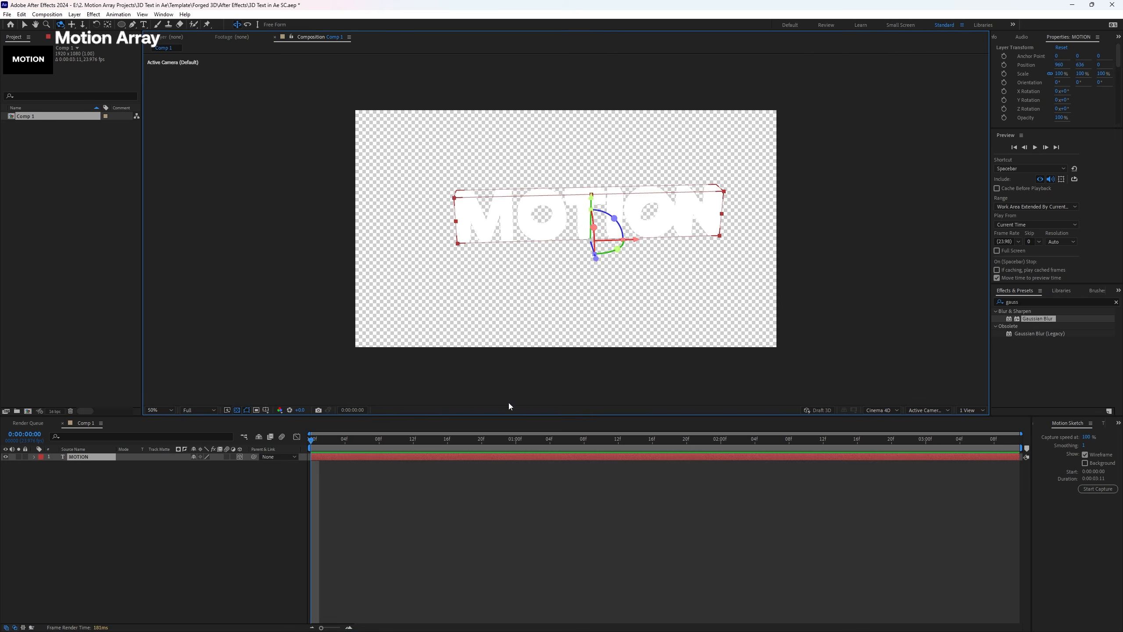
{"action": "left_click", "coordinate": [390, 549]}
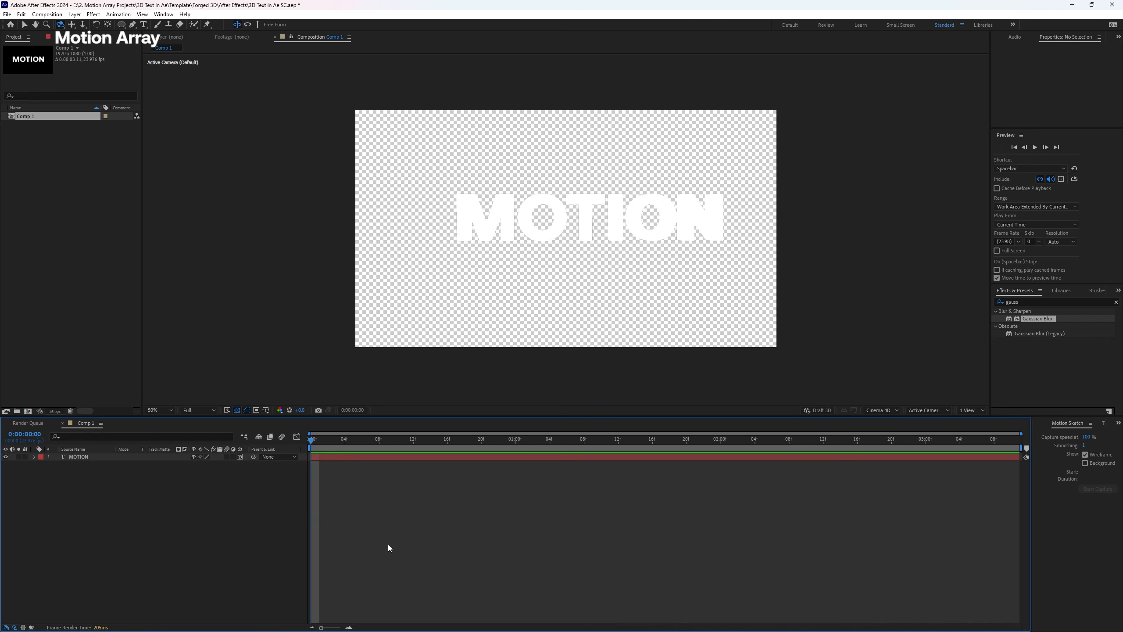
- Add a parallel light to the composition and check how it shades the extruded text
{"action": "right_click", "coordinate": [145, 504]}
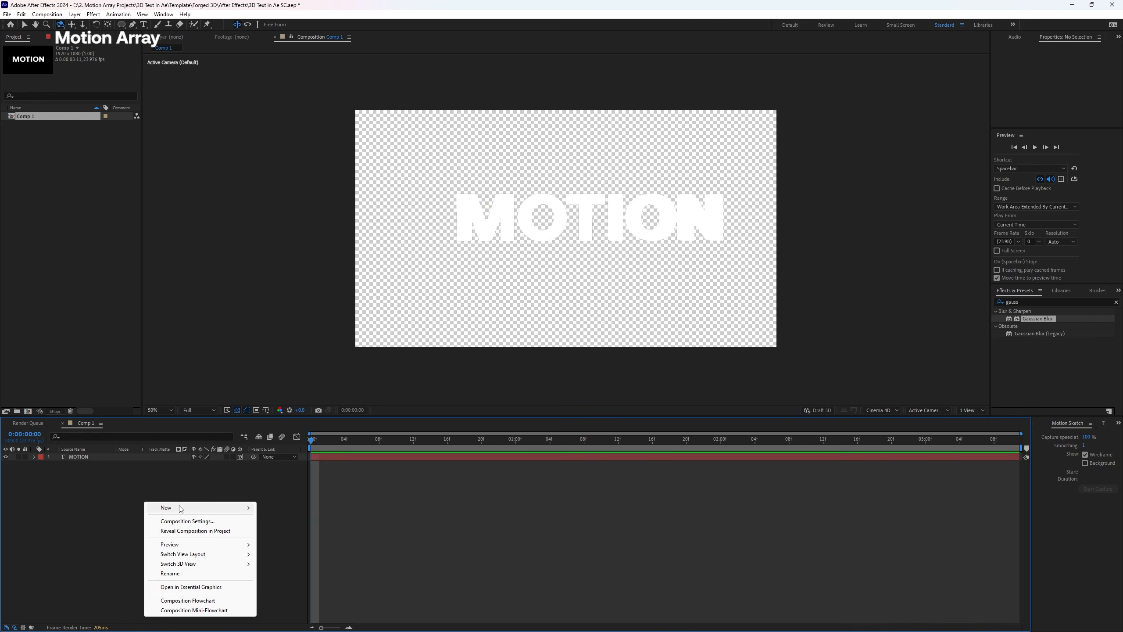
{"action": "mouse_move", "coordinate": [182, 508]}
{"action": "left_click", "coordinate": [295, 540]}
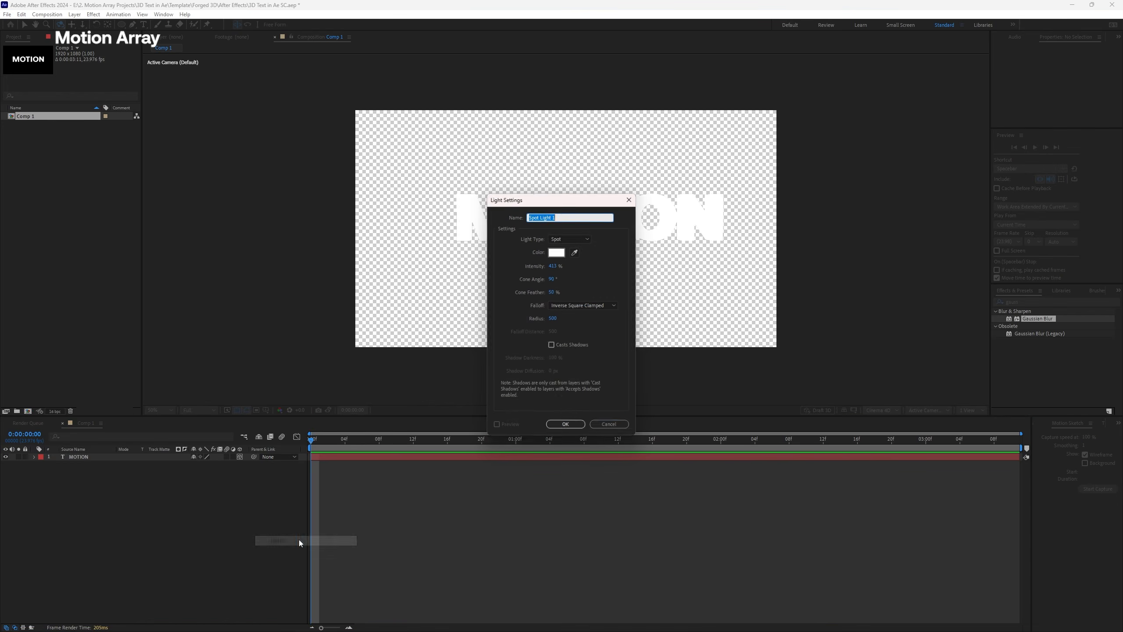
{"action": "left_click", "coordinate": [574, 240]}
{"action": "left_click", "coordinate": [575, 249]}
{"action": "left_click", "coordinate": [582, 423]}
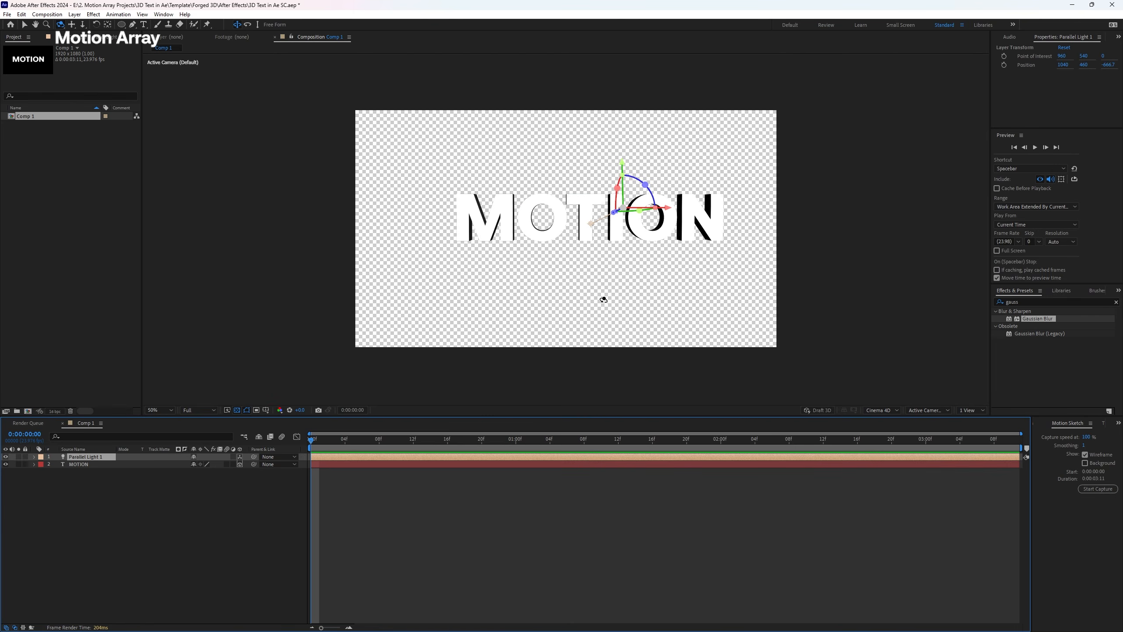
{"action": "left_click_drag", "start_coordinate": [586, 212], "coordinate": [547, 343]}
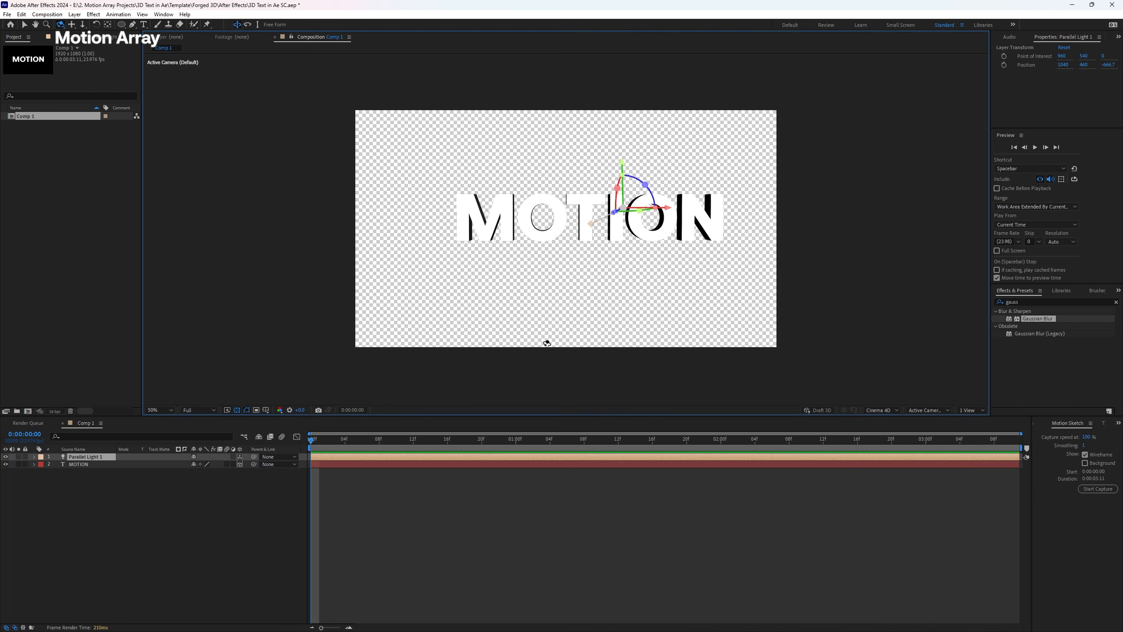
{"action": "key", "text": "v"}
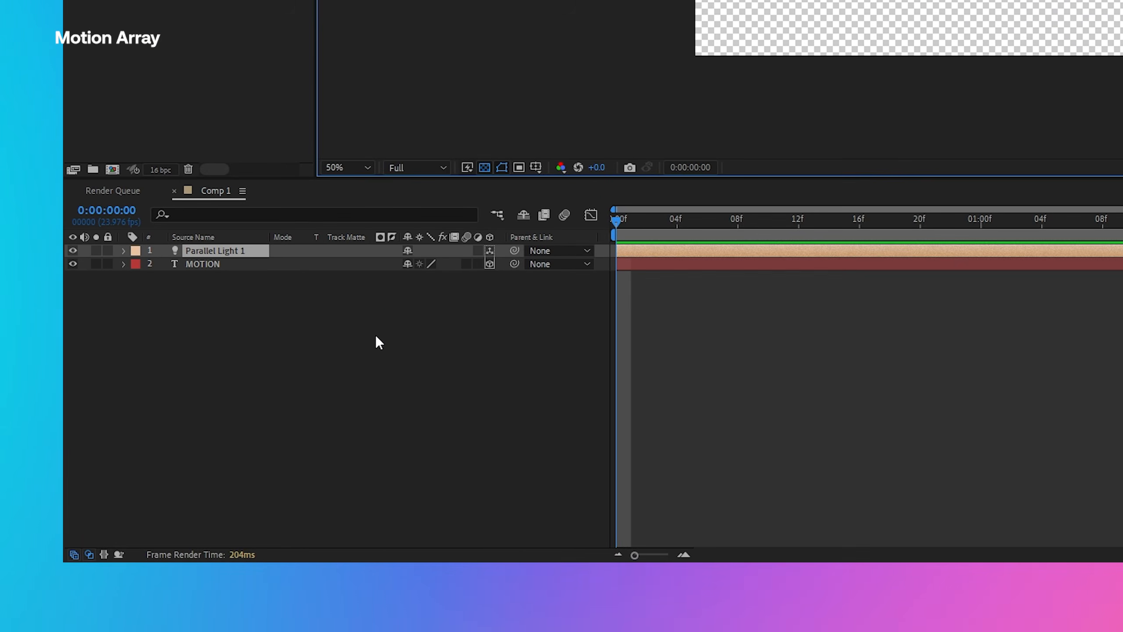
- Add a two-node camera with the 35mm preset to the composition
{"action": "right_click", "coordinate": [377, 337]}
{"action": "mouse_move", "coordinate": [457, 350]}
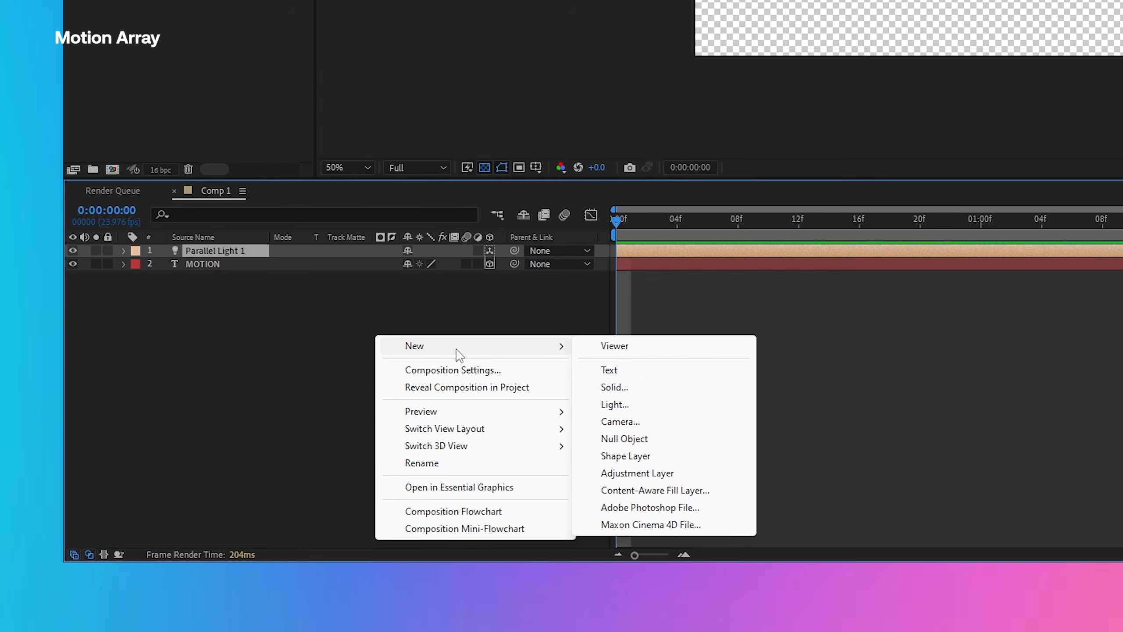
{"action": "left_click", "coordinate": [664, 421]}
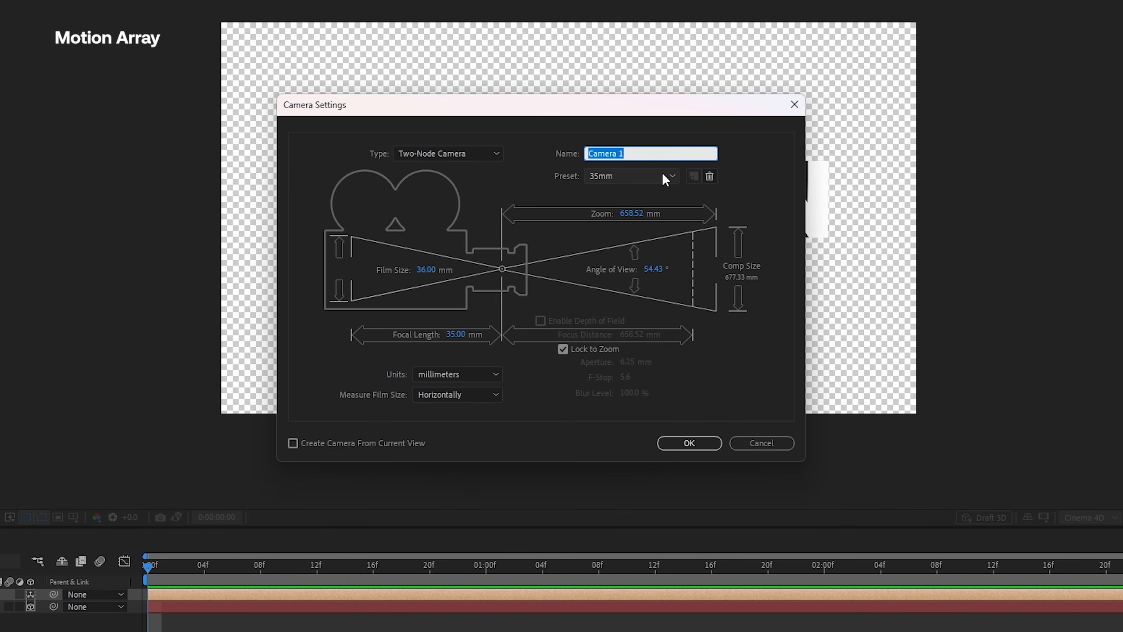
{"action": "left_click", "coordinate": [662, 172]}
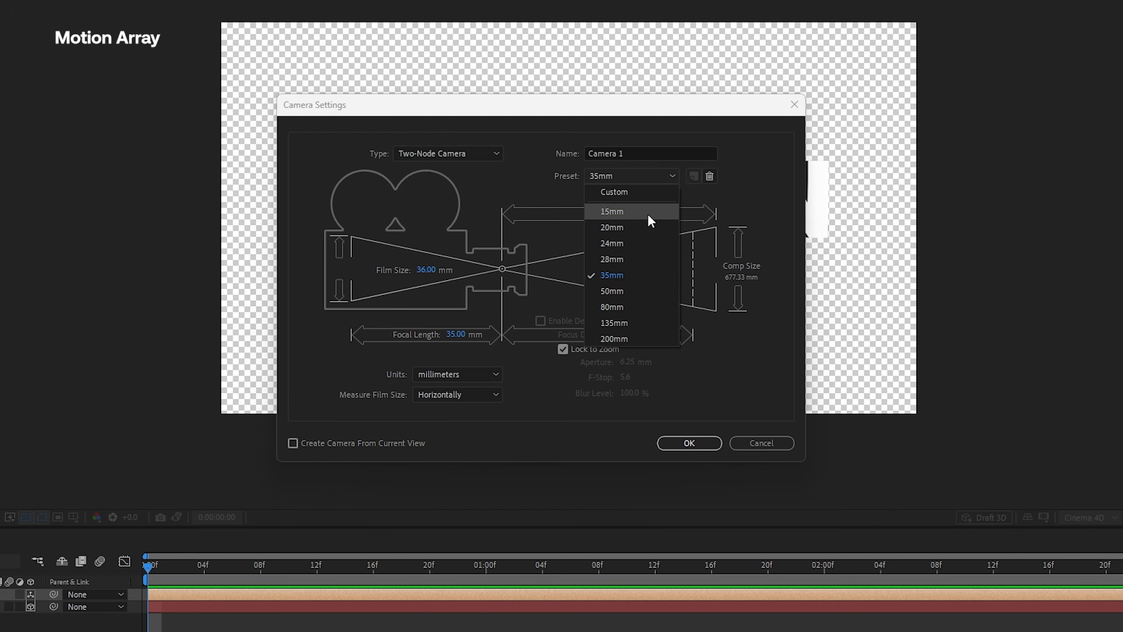
{"action": "left_click", "coordinate": [765, 210]}
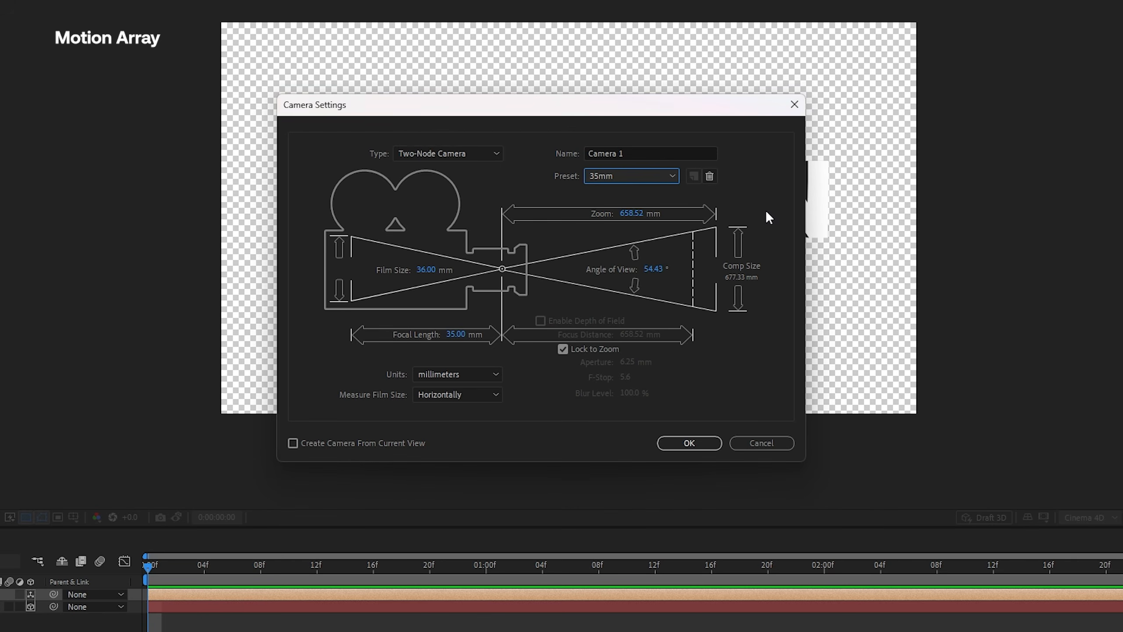
{"action": "left_click", "coordinate": [704, 440]}
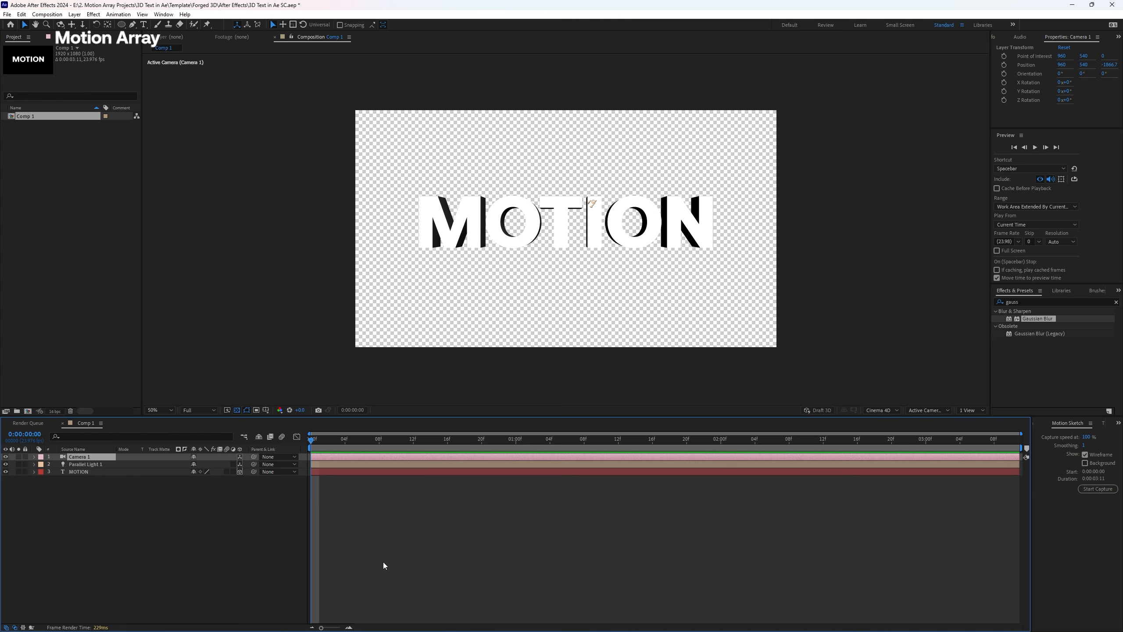
- Keyframe the camera's position at the first frame, and set its Z position to about -1717.7 at 0:00:02:07
{"action": "left_click", "coordinate": [34, 458]}
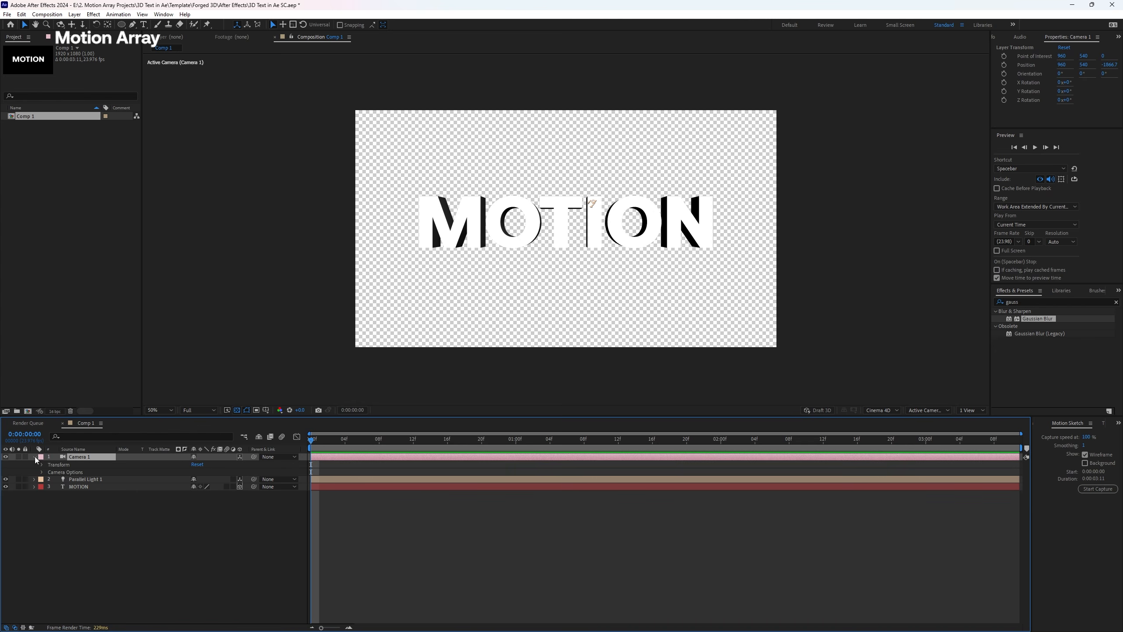
{"action": "left_click", "coordinate": [42, 465]}
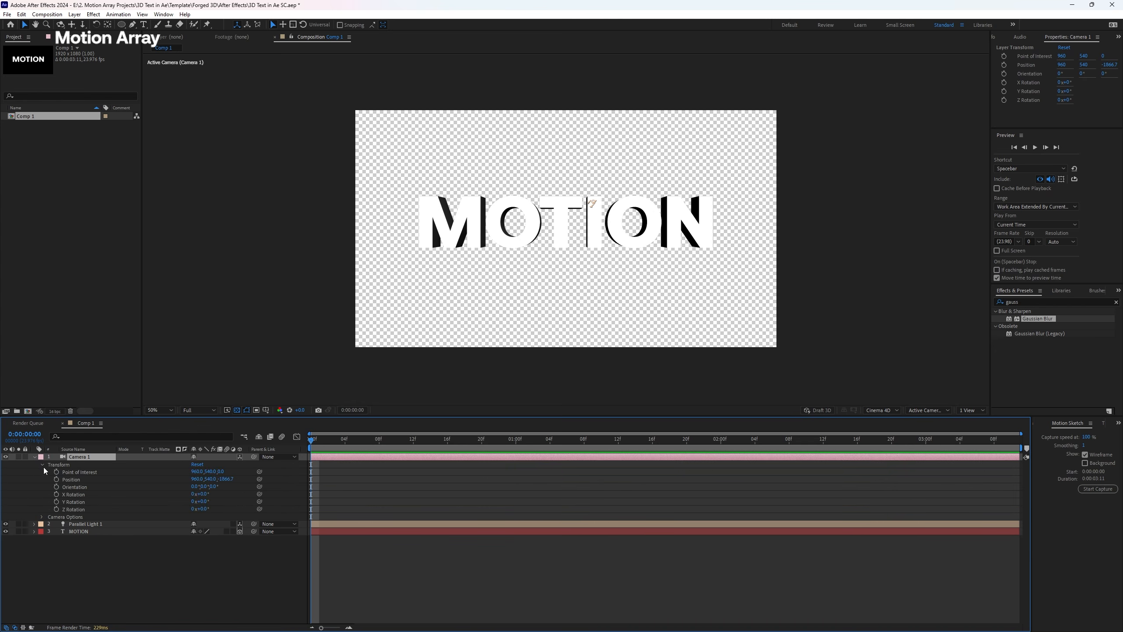
{"action": "left_click", "coordinate": [57, 480]}
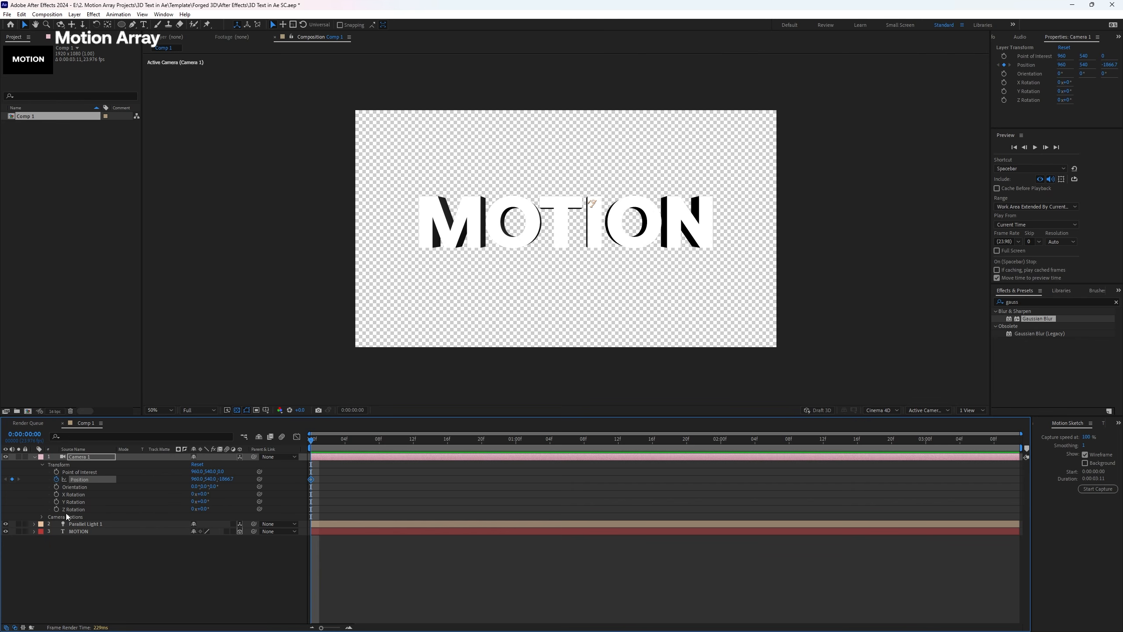
{"action": "left_click_drag", "start_coordinate": [316, 451], "coordinate": [781, 451]}
{"action": "left_click", "coordinate": [227, 479]}
{"action": "left_click", "coordinate": [232, 496]}
{"action": "left_click_drag", "start_coordinate": [226, 479], "coordinate": [287, 481]}
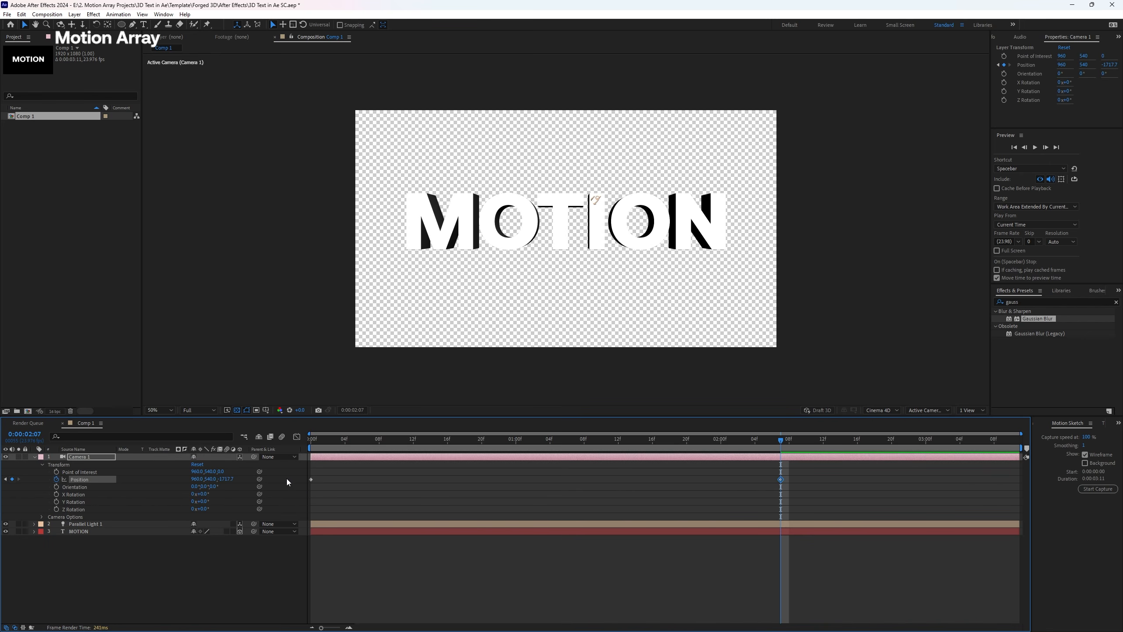
- Apply Easy Ease In to the camera's last position keyframe, reshape its speed curve for a fast start and slow finish, and preview the move
{"action": "right_click", "coordinate": [780, 479]}
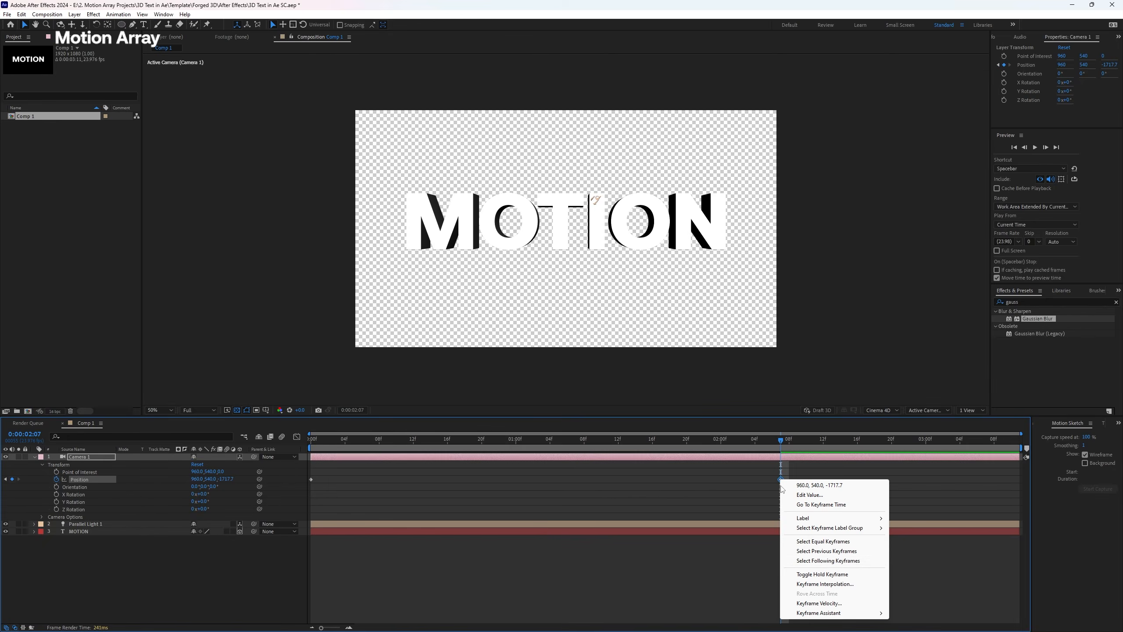
{"action": "mouse_move", "coordinate": [846, 613]}
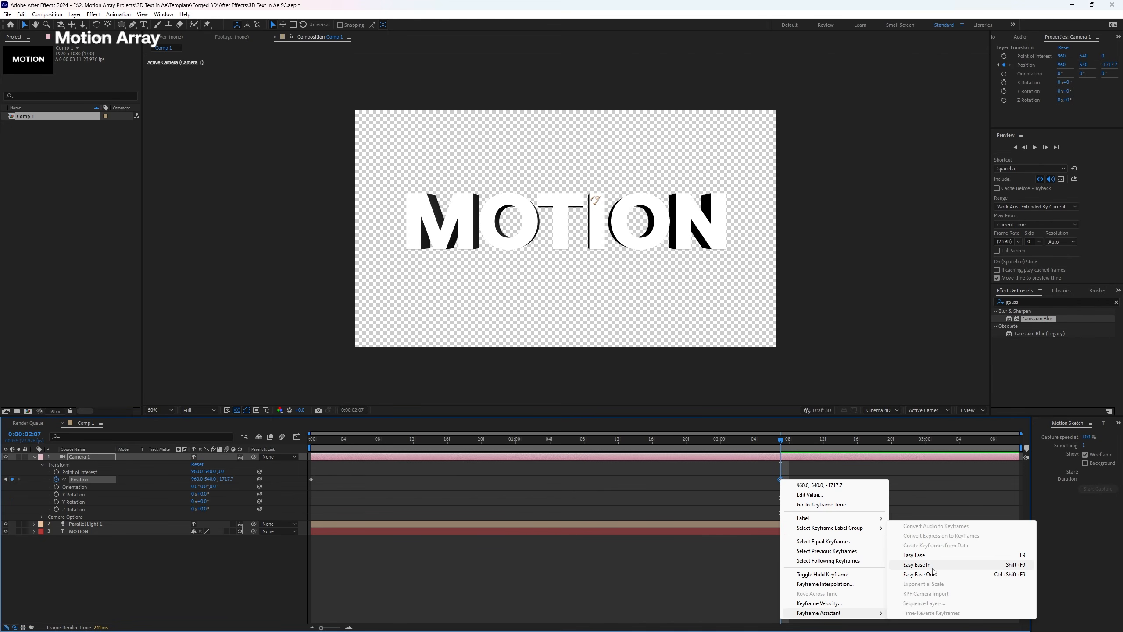
{"action": "left_click", "coordinate": [933, 573]}
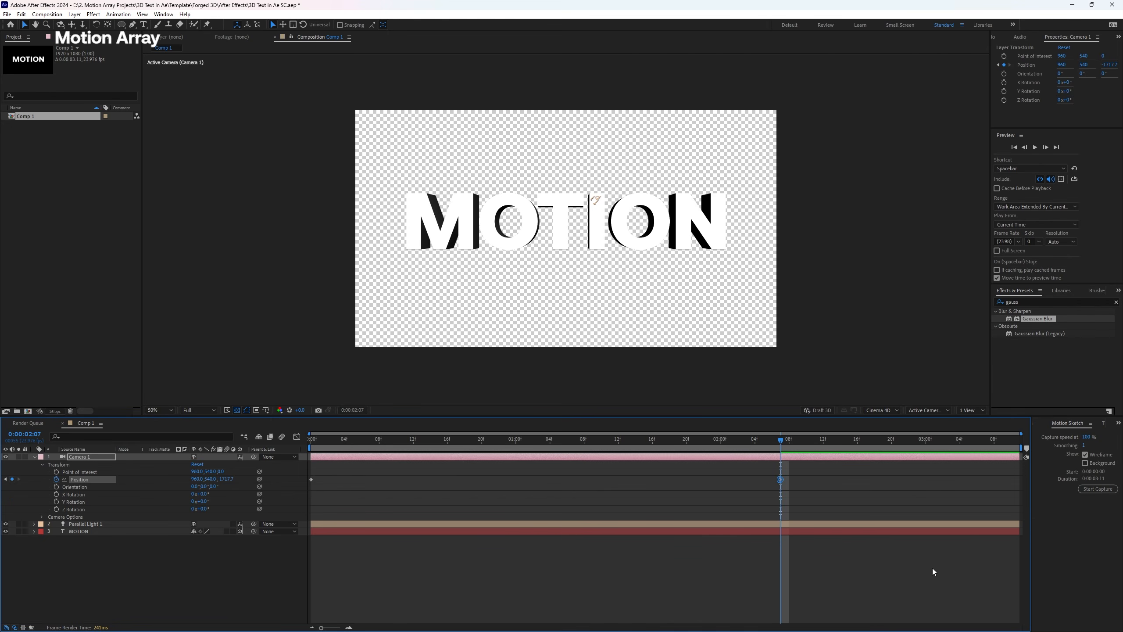
{"action": "left_click", "coordinate": [296, 438]}
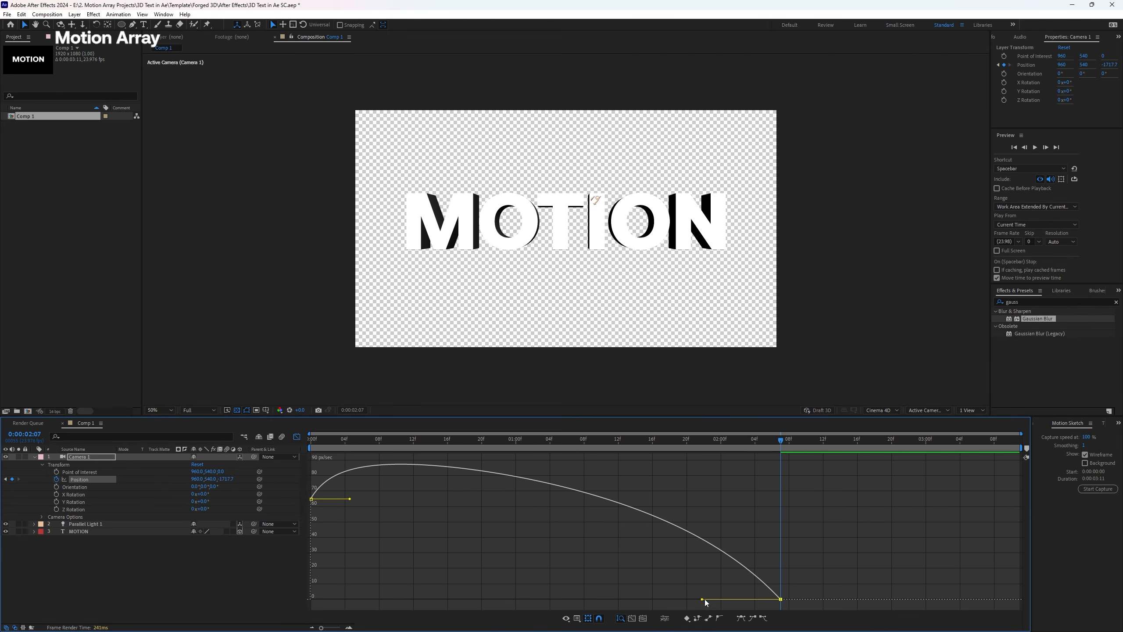
{"action": "left_click_drag", "start_coordinate": [703, 600], "coordinate": [584, 599]}
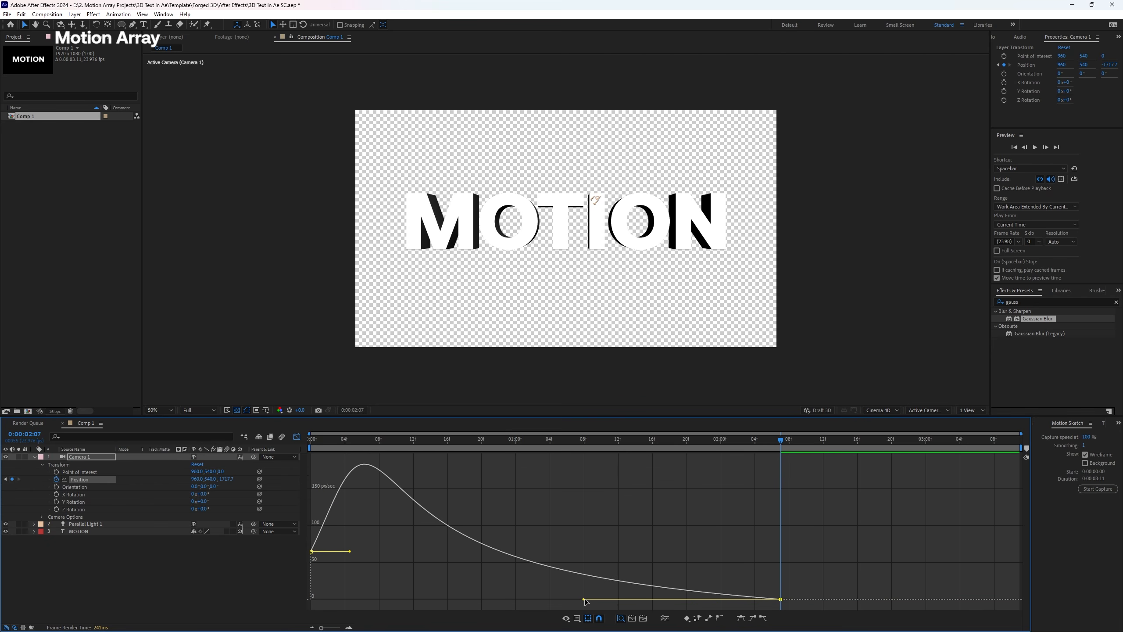
{"action": "left_click", "coordinate": [297, 438]}
{"action": "key", "text": "space"}
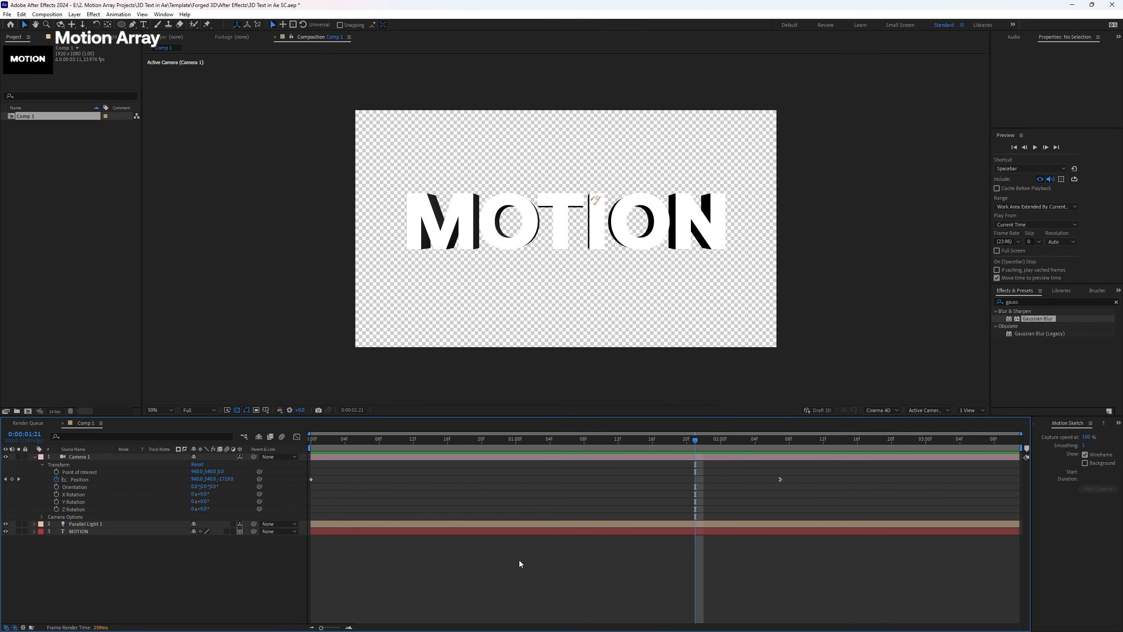
- Keyframe the parallel light's intensity at 0% at 0:00:00:05
{"action": "left_click", "coordinate": [35, 458]}
{"action": "left_click", "coordinate": [35, 465]}
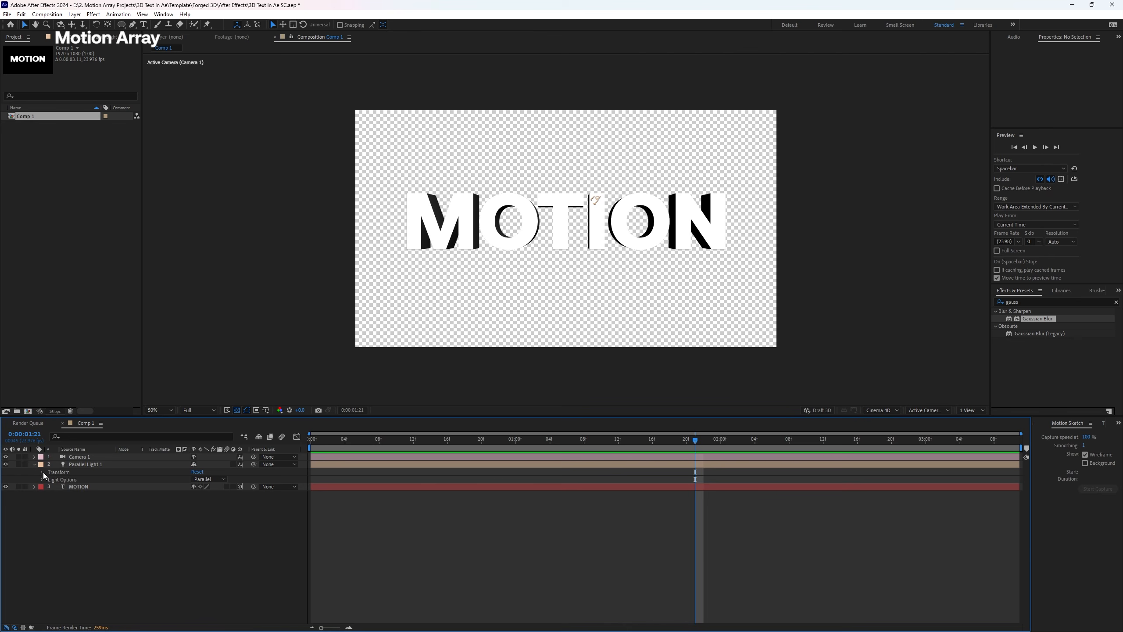
{"action": "left_click", "coordinate": [51, 480]}
{"action": "left_click", "coordinate": [42, 480]}
{"action": "left_click", "coordinate": [69, 488]}
{"action": "left_click_drag", "start_coordinate": [700, 445], "coordinate": [379, 438]}
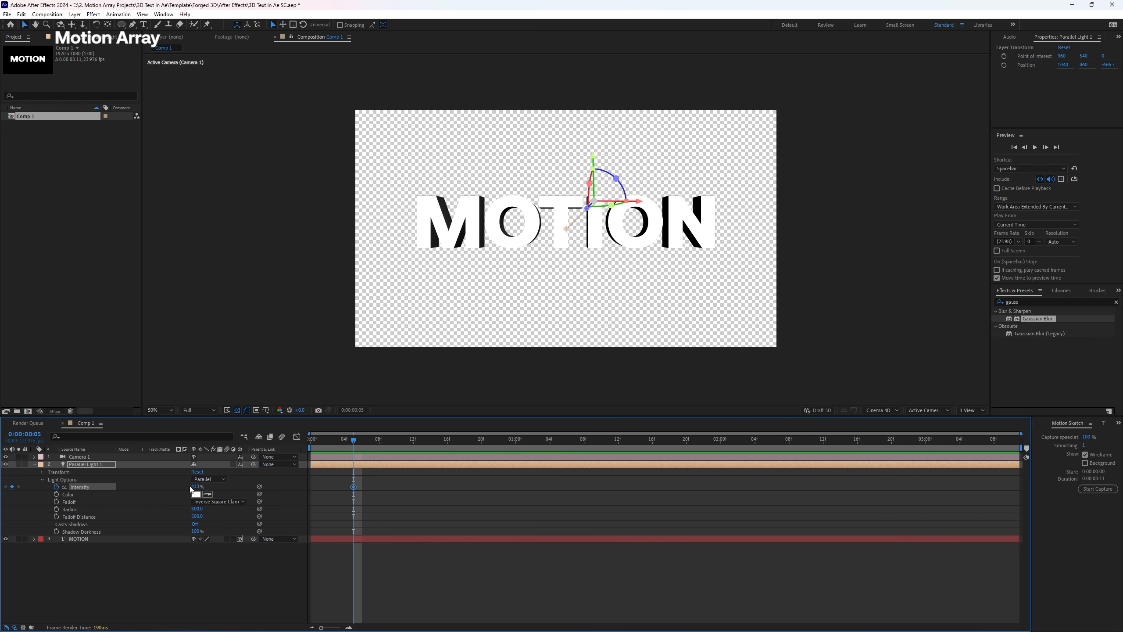
{"action": "type", "text": "0"}
{"action": "key", "text": "Return"}
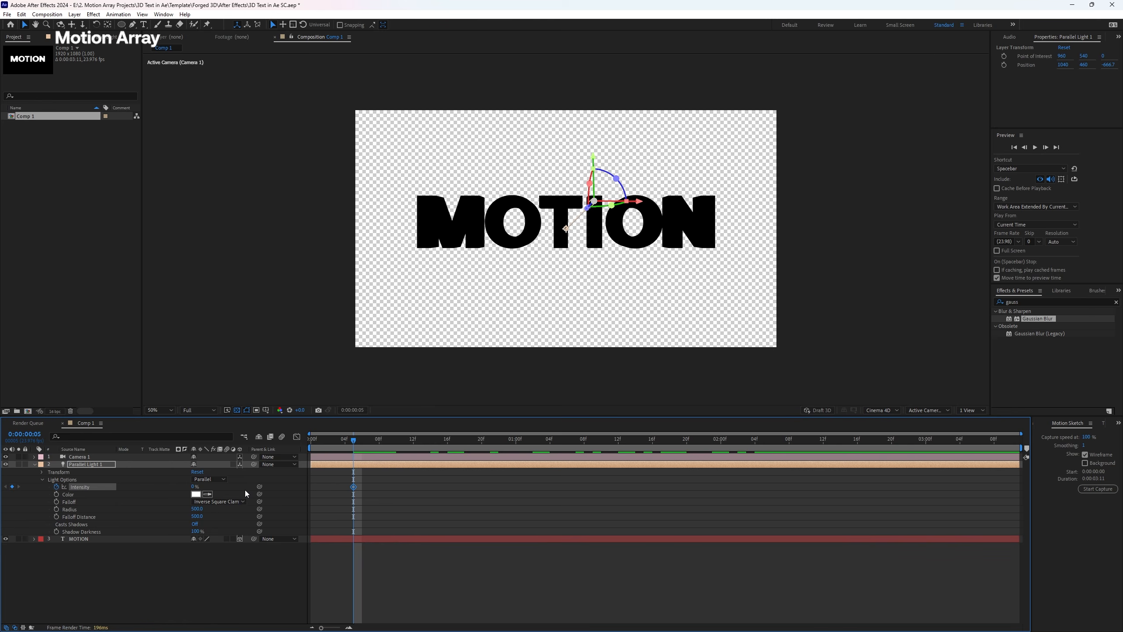
- Check the unlit text against the black background by turning the transparency grid off and back on
{"action": "left_click", "coordinate": [237, 412]}
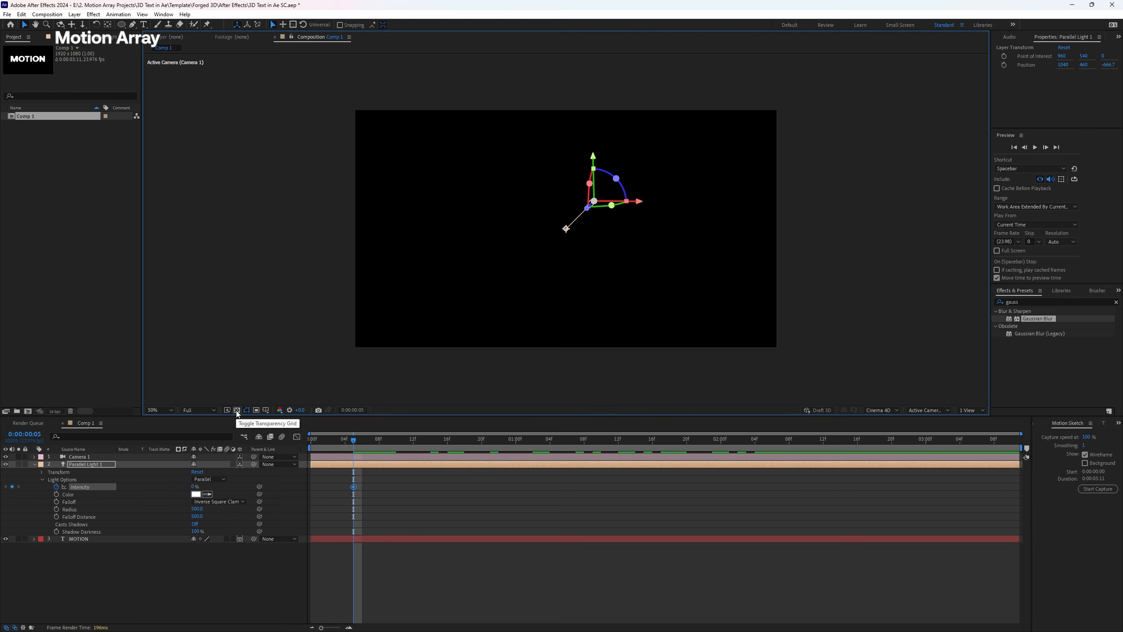
{"action": "left_click", "coordinate": [236, 412]}
{"action": "key", "text": "space"}
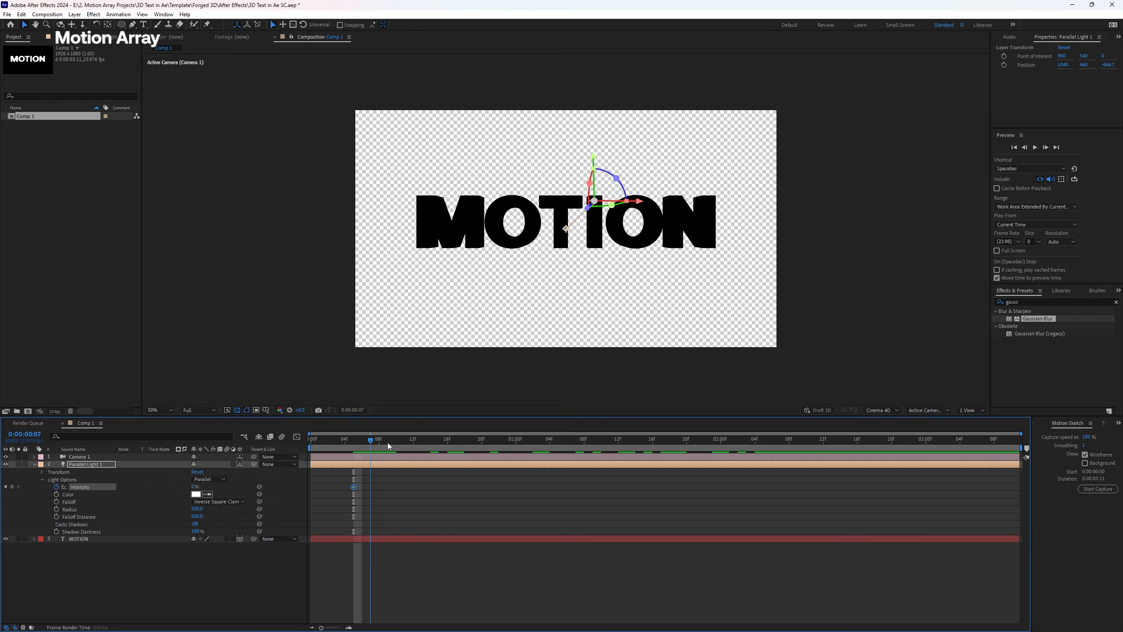
- Raise the parallel light's intensity to about 160% at 0:00:02:13 and preview the fade-in
{"action": "left_click_drag", "start_coordinate": [724, 449], "coordinate": [829, 451]}
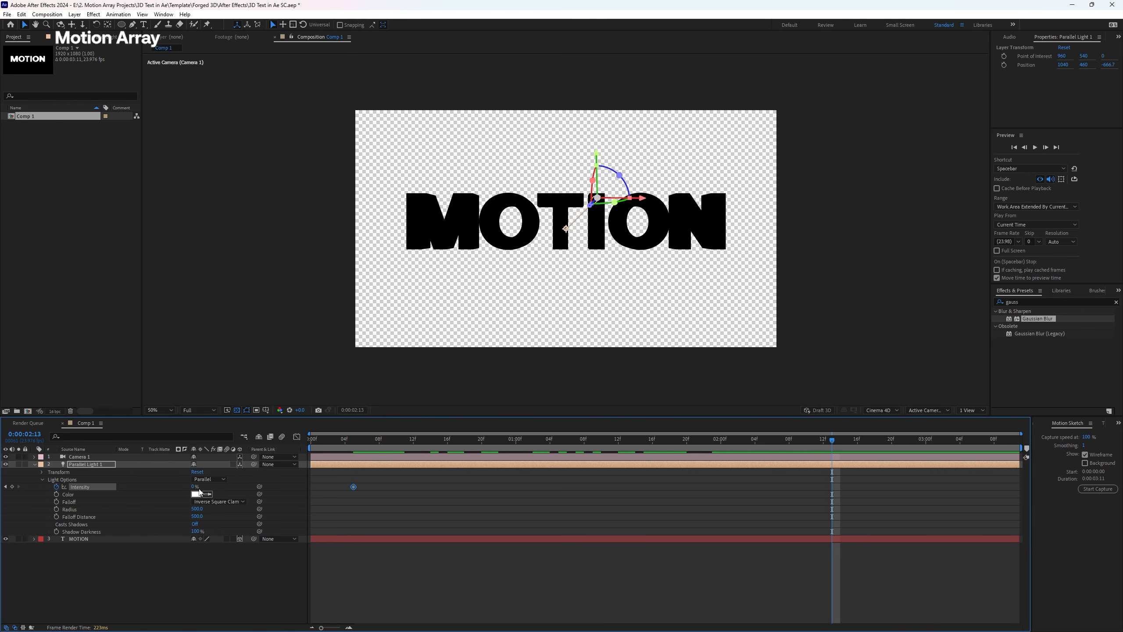
{"action": "left_click_drag", "start_coordinate": [191, 486], "coordinate": [261, 485]}
{"action": "left_click", "coordinate": [387, 601]}
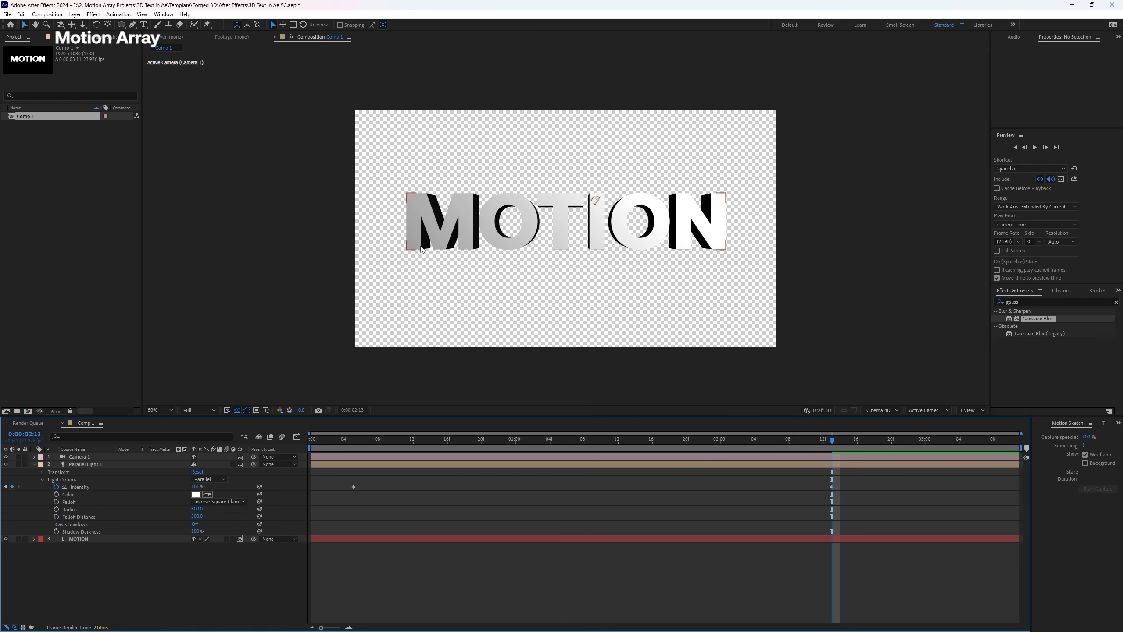
{"action": "key", "text": "space"}
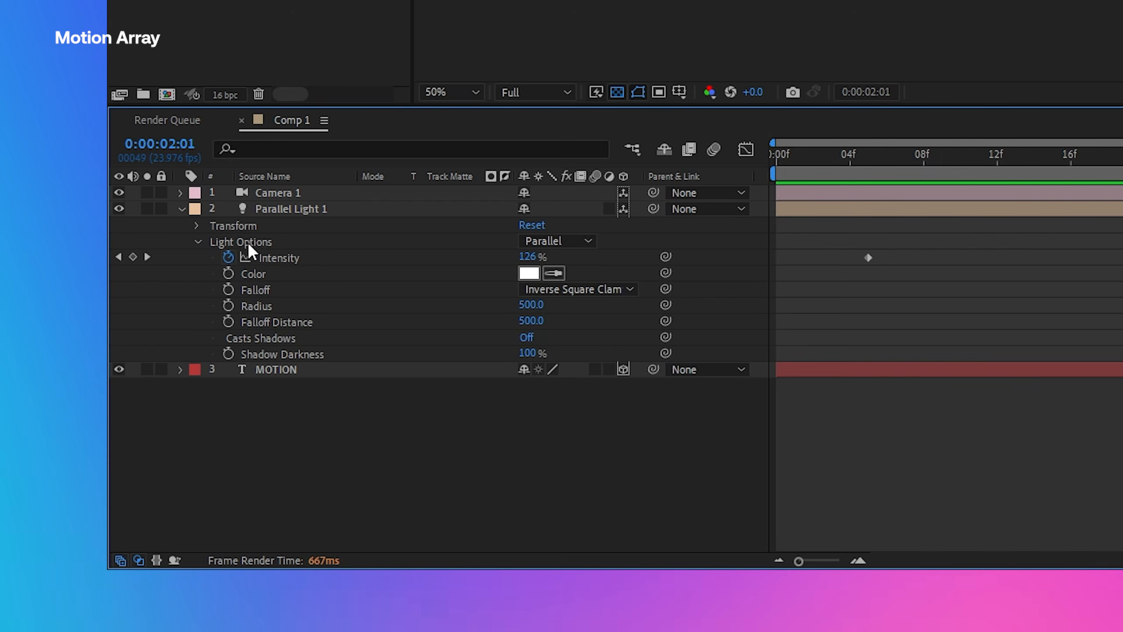
- Add a new light of type Spot to the composition
{"action": "left_click", "coordinate": [182, 209]}
{"action": "right_click", "coordinate": [433, 292]}
{"action": "mouse_move", "coordinate": [474, 301]}
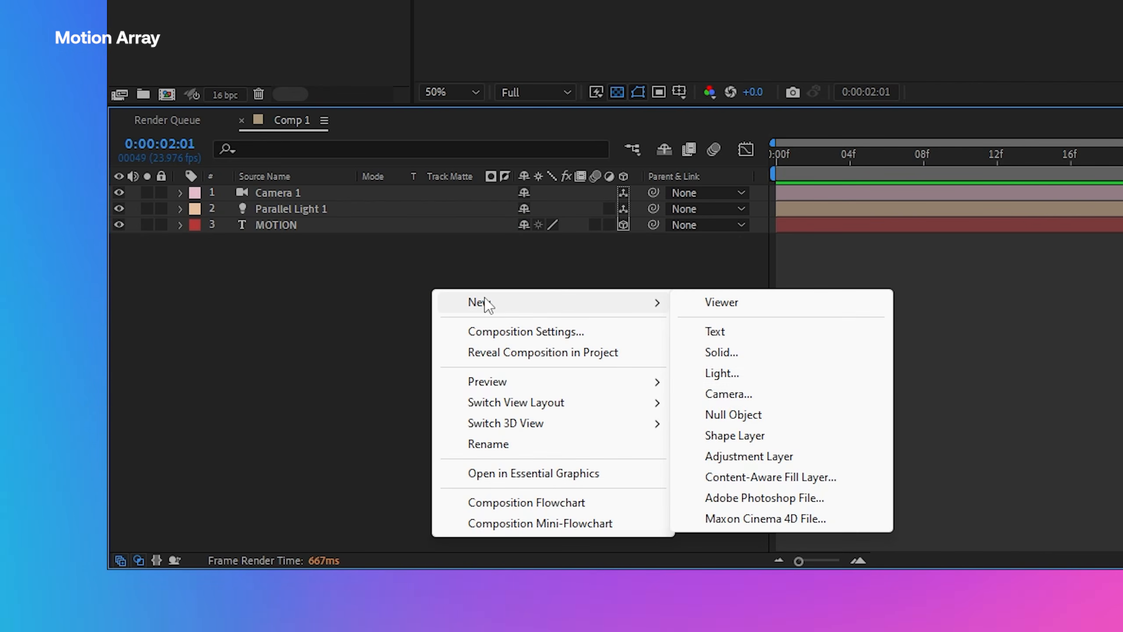
{"action": "left_click", "coordinate": [776, 371]}
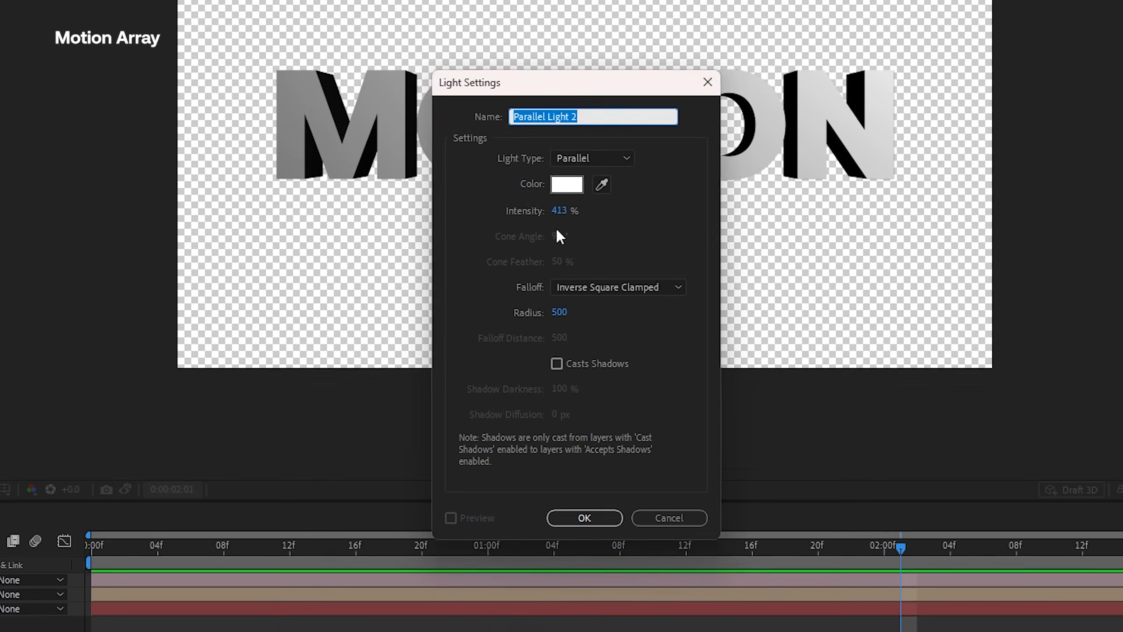
{"action": "left_click", "coordinate": [585, 164]}
{"action": "left_click", "coordinate": [583, 204]}
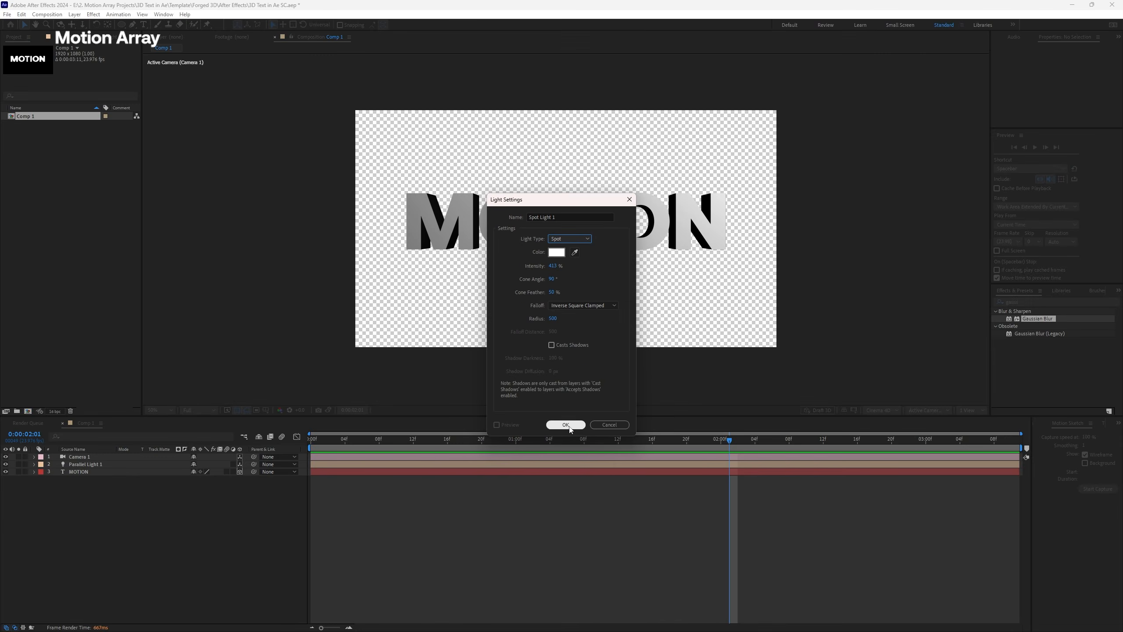
{"action": "left_click", "coordinate": [569, 525]}
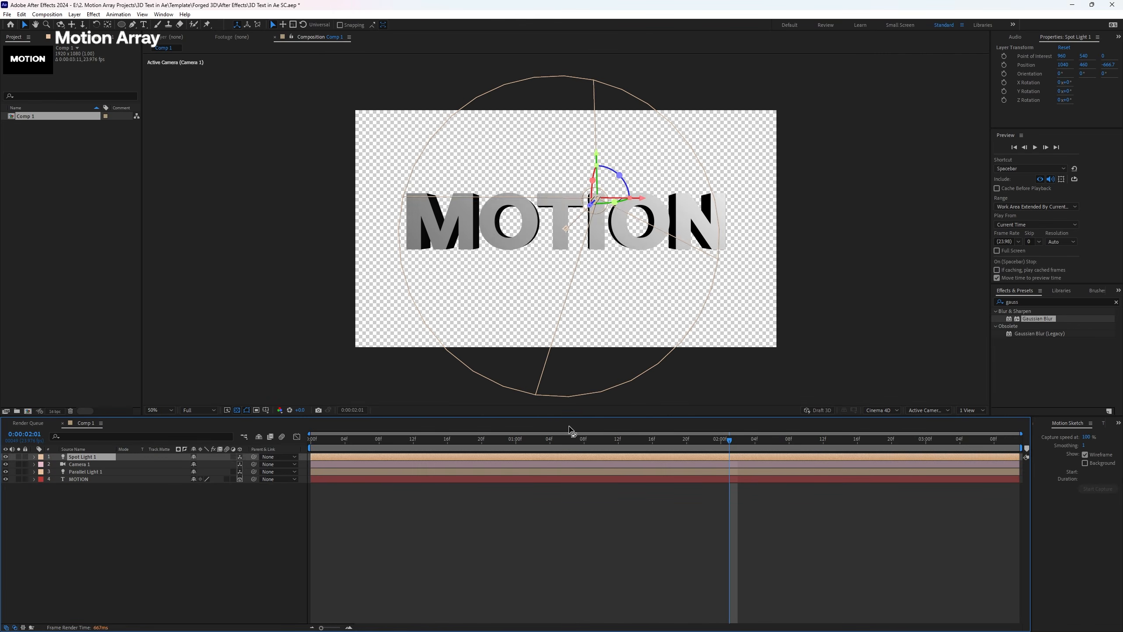
- Move the spot light in front of the letter N and set its intensity to 56% and cone angle to 62°
{"action": "left_click_drag", "start_coordinate": [597, 198], "coordinate": [701, 216]}
{"action": "left_click", "coordinate": [34, 457]}
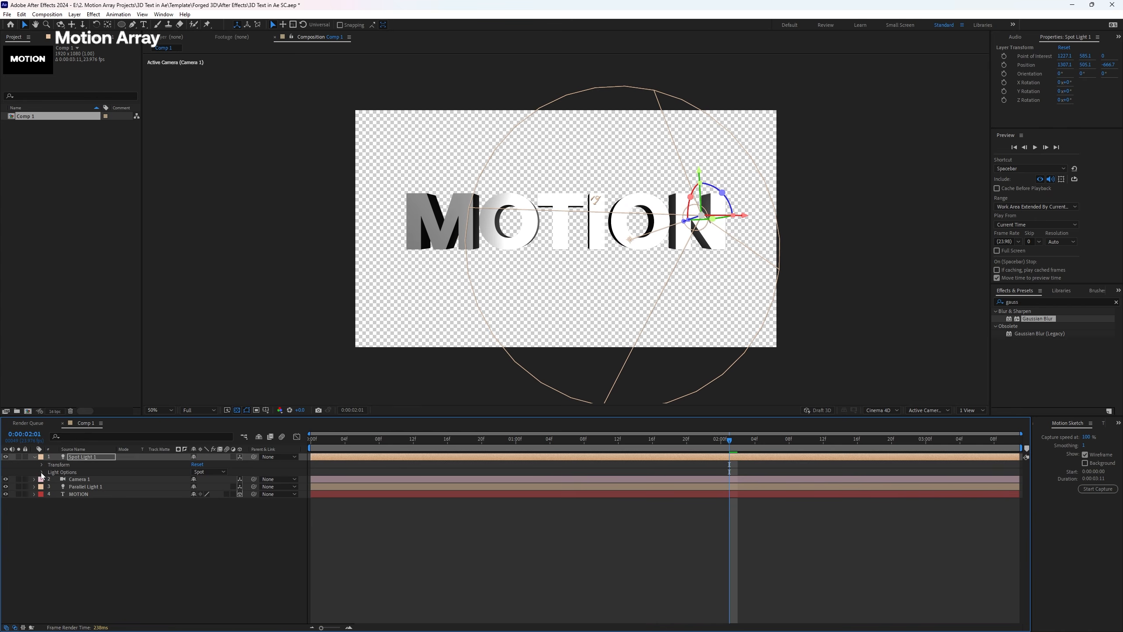
{"action": "left_click", "coordinate": [42, 472]}
{"action": "left_click_drag", "start_coordinate": [195, 479], "coordinate": [166, 480]}
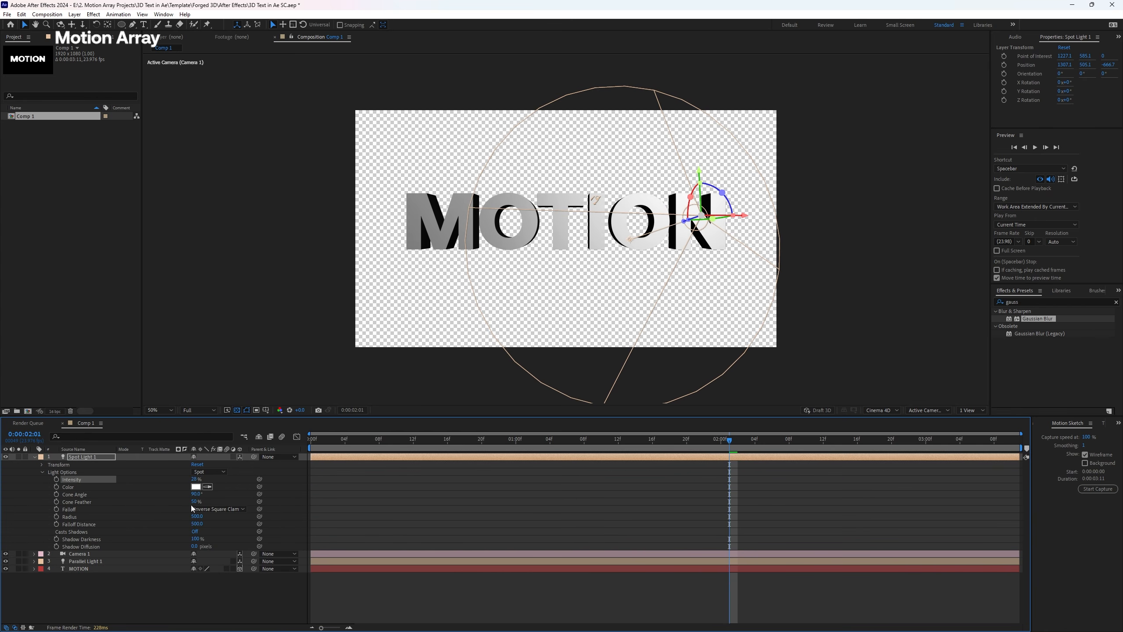
{"action": "left_click_drag", "start_coordinate": [195, 495], "coordinate": [205, 478]}
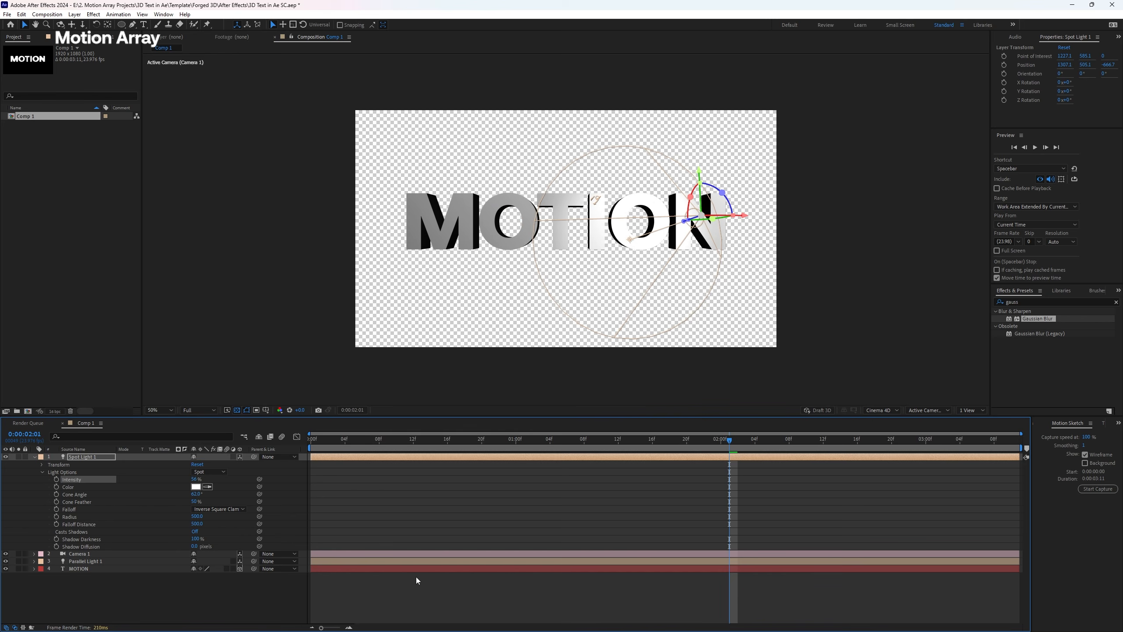
- Keyframe the spot light's point of interest and position so it travels from the second O at 0:00:00:06 to above the N at 0:00:02:21
{"action": "left_click", "coordinate": [42, 471]}
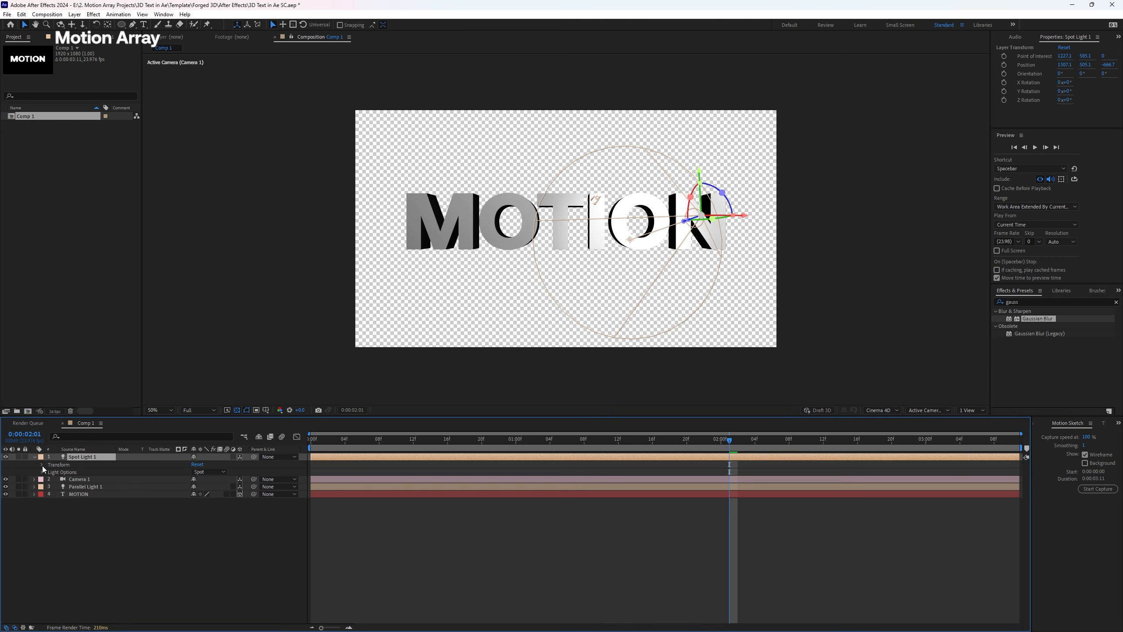
{"action": "left_click", "coordinate": [42, 465]}
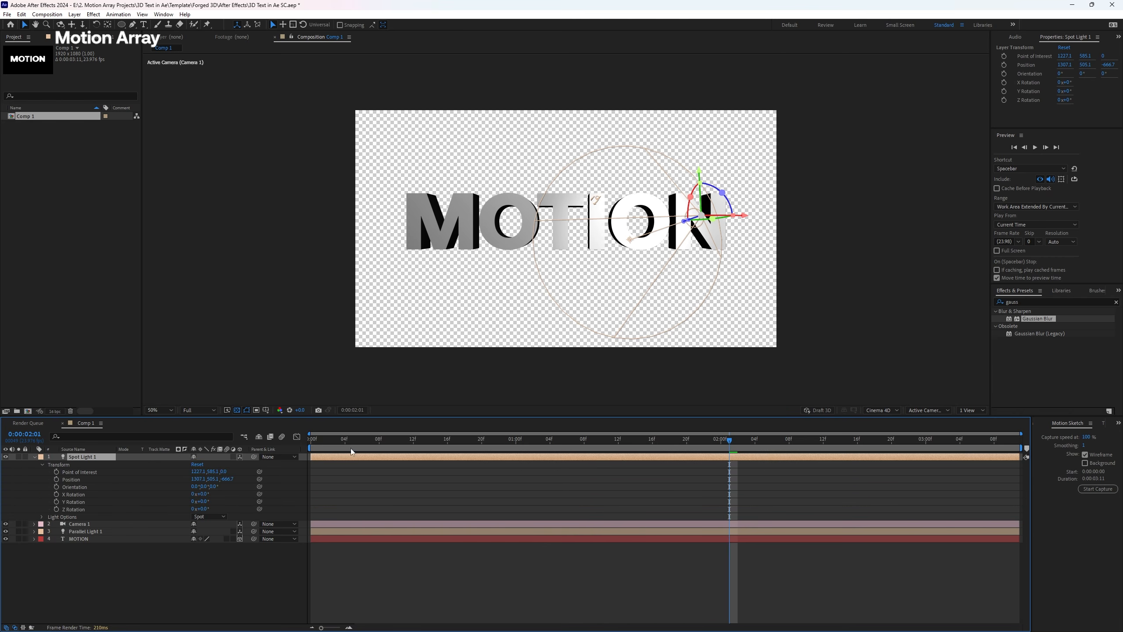
{"action": "left_click_drag", "start_coordinate": [485, 439], "coordinate": [362, 439]}
{"action": "left_click", "coordinate": [56, 479]}
{"action": "left_click", "coordinate": [56, 472]}
{"action": "left_click_drag", "start_coordinate": [700, 217], "coordinate": [654, 222]}
{"action": "left_click", "coordinate": [900, 438]}
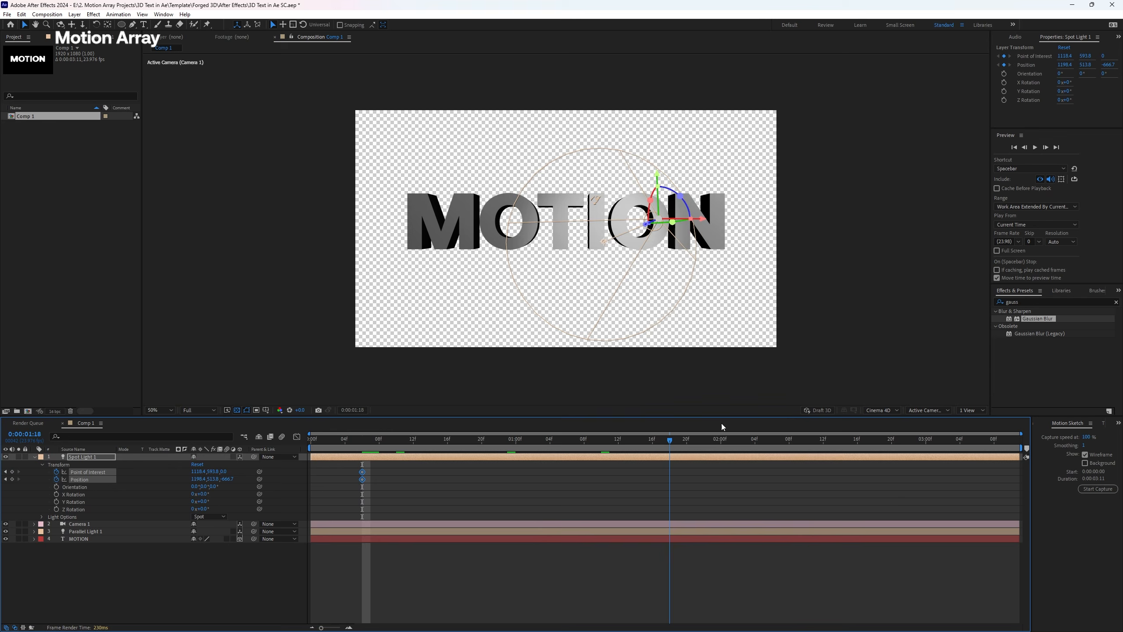
{"action": "left_click_drag", "start_coordinate": [659, 220], "coordinate": [748, 182]}
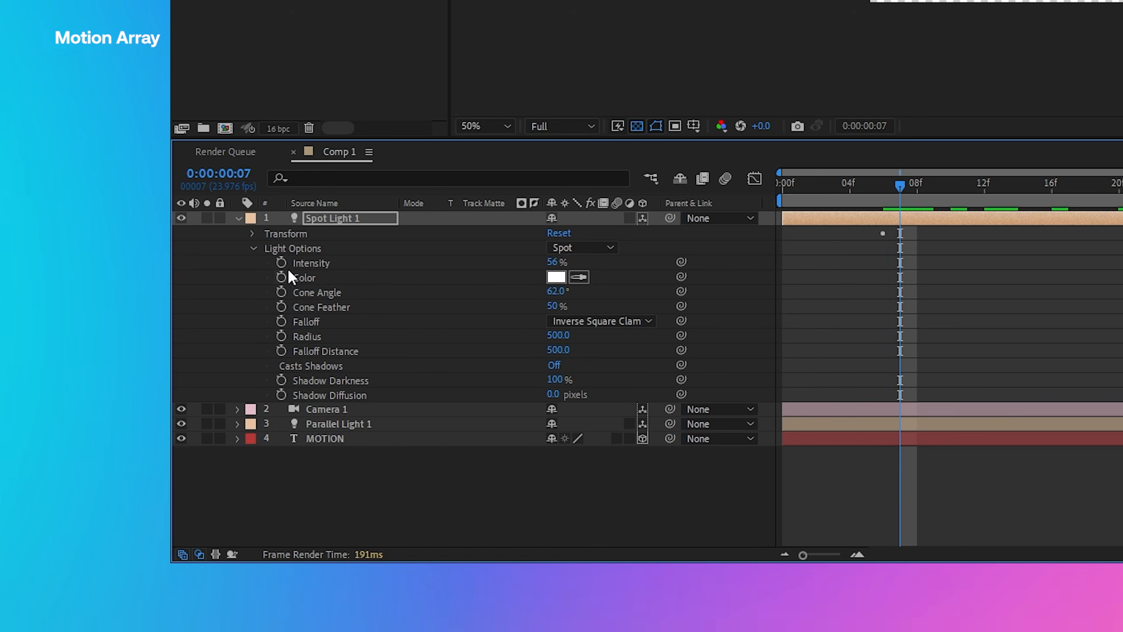
- Keyframe the spot light's intensity at 0% at 0:00:00:07 and raise it to about 80% at 0:00:01:02
{"action": "left_click", "coordinate": [282, 262]}
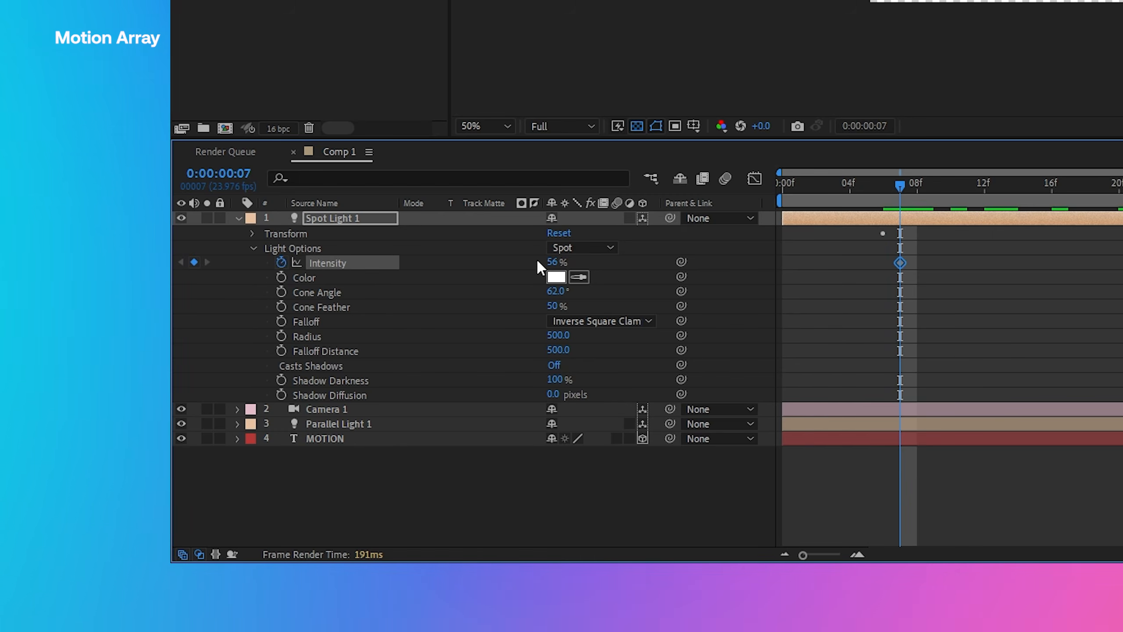
{"action": "left_click", "coordinate": [553, 262]}
{"action": "type", "text": "0"}
{"action": "key", "text": "Return"}
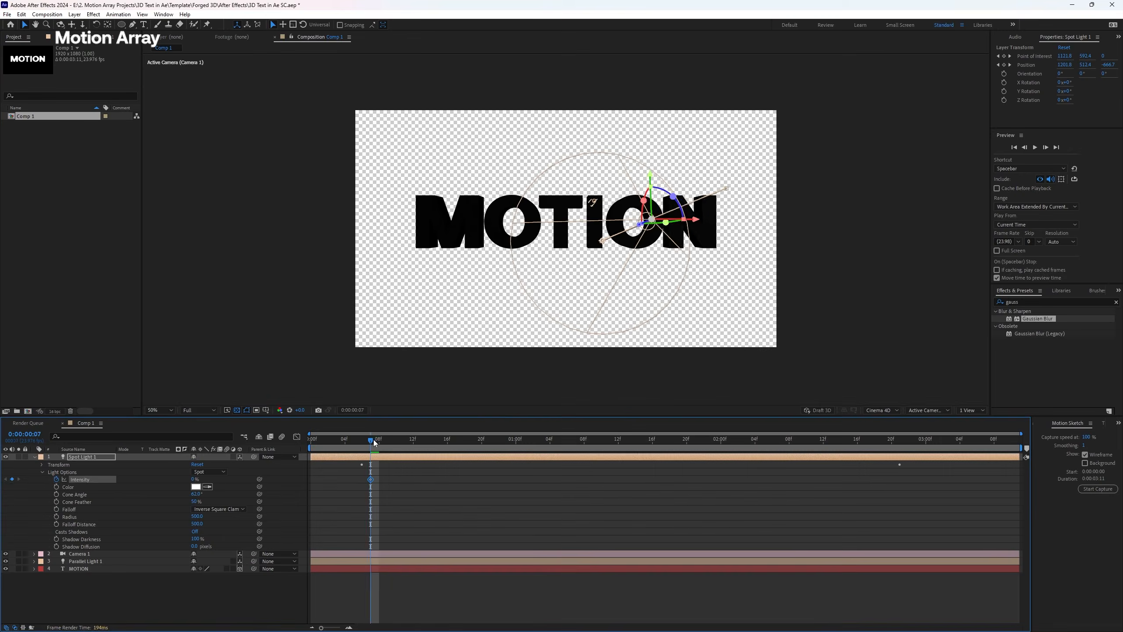
{"action": "left_click_drag", "start_coordinate": [907, 183], "coordinate": [1120, 193]}
{"action": "key", "text": "space"}
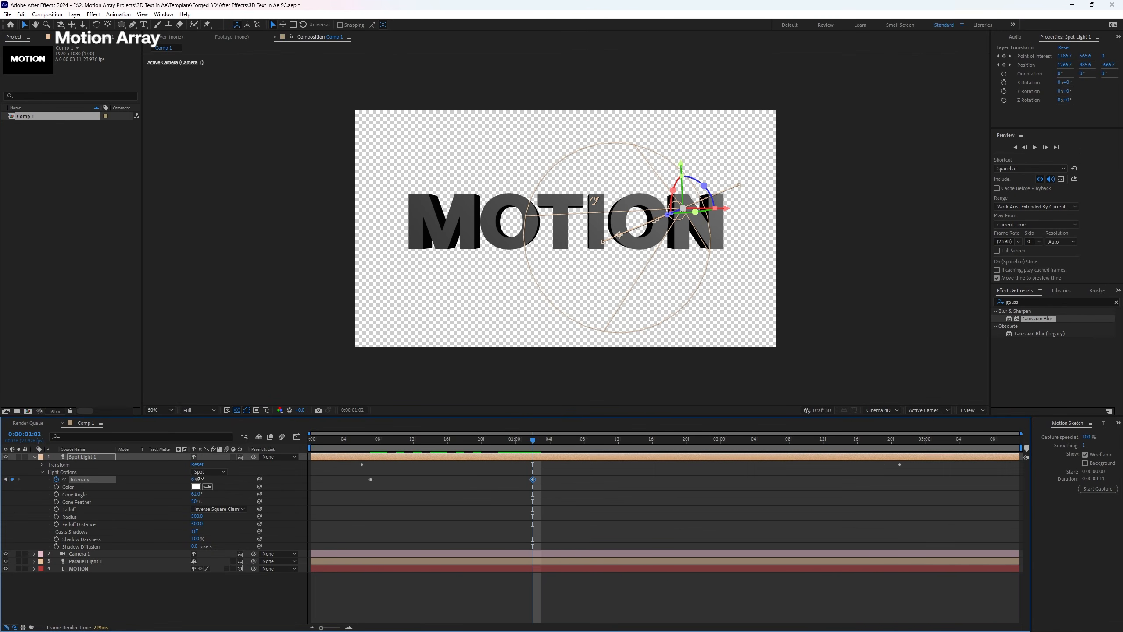
{"action": "left_click_drag", "start_coordinate": [200, 479], "coordinate": [216, 479]}
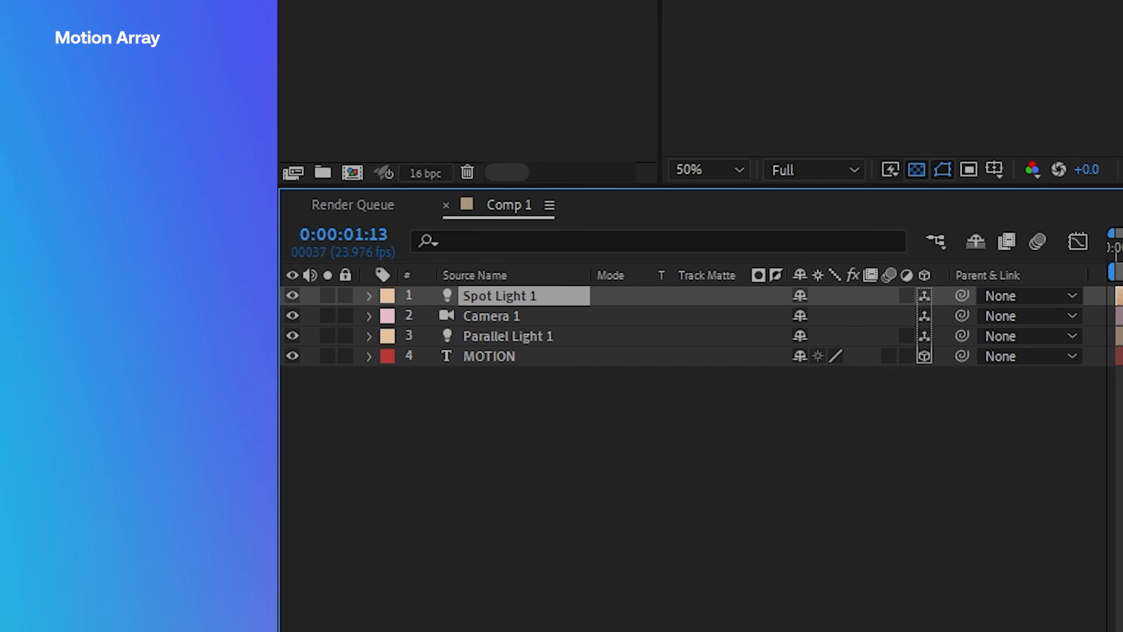
- Duplicate the spot light and reposition the copy over the first O at 0:00:00:06 and above the M's outer corner at 0:00:02:21
{"action": "key", "text": "ctrl+d"}
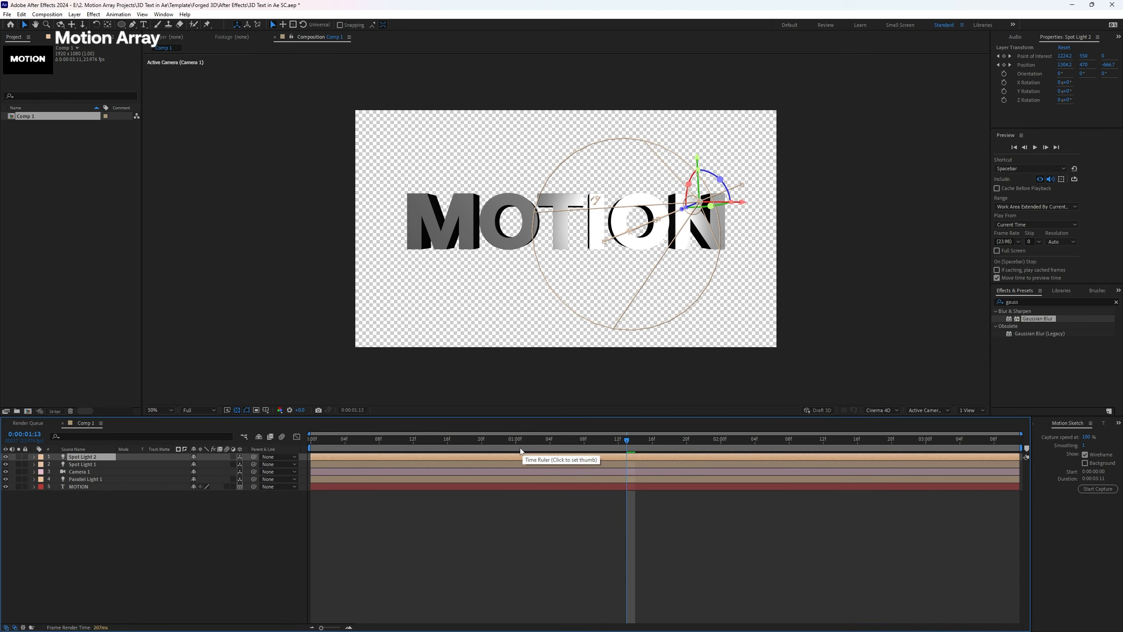
{"action": "key", "text": "u"}
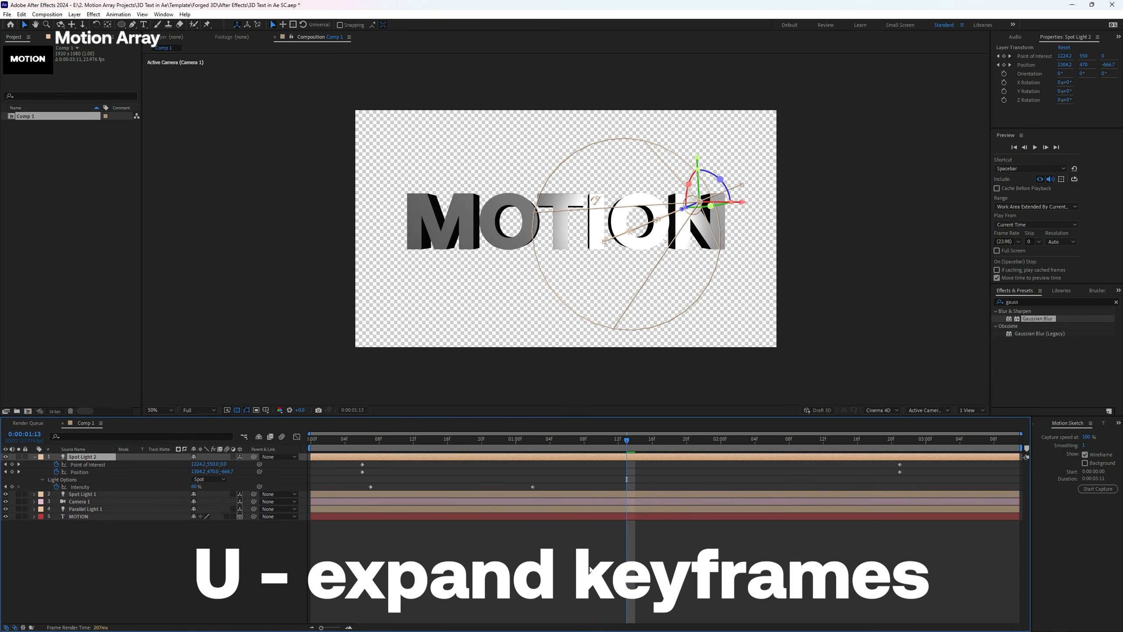
{"action": "left_click", "coordinate": [364, 439]}
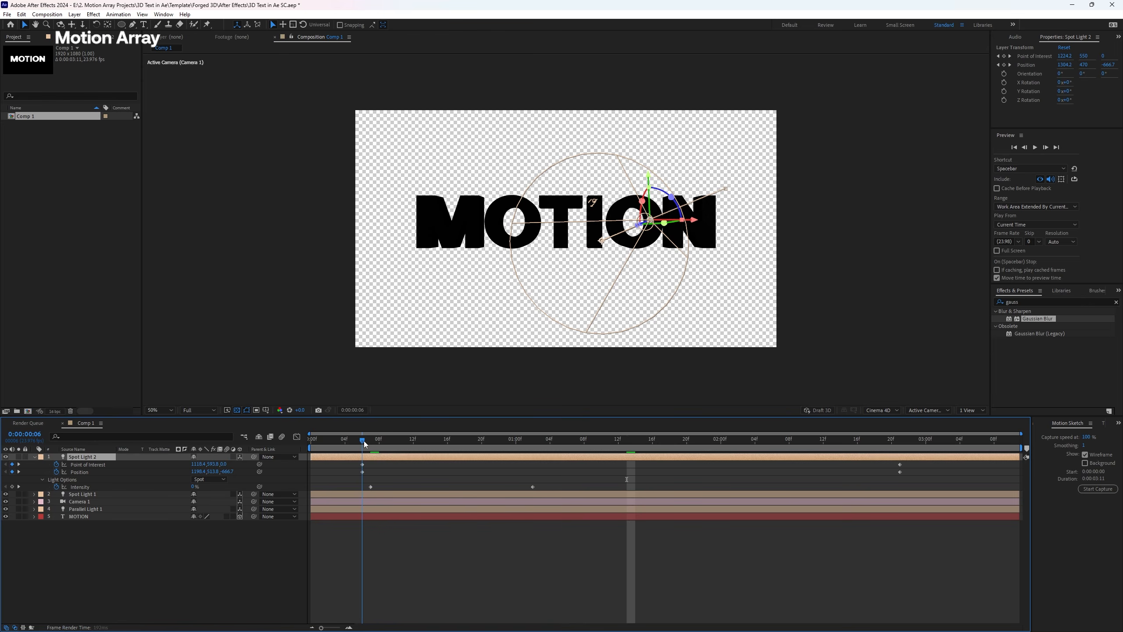
{"action": "left_click_drag", "start_coordinate": [648, 221], "coordinate": [536, 215]}
{"action": "left_click", "coordinate": [900, 441]}
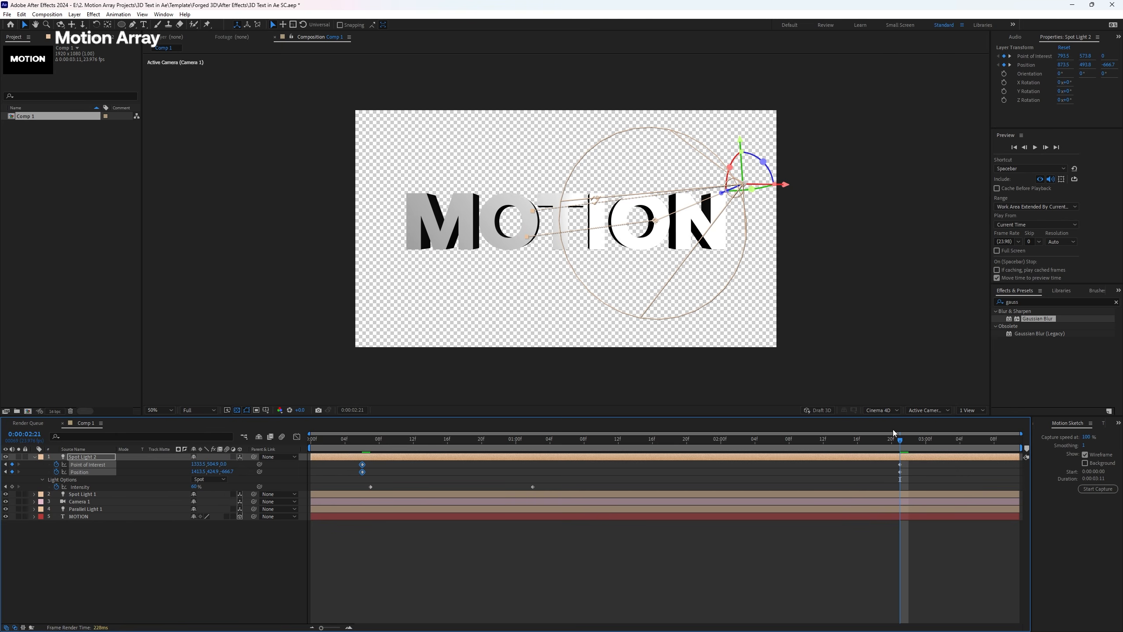
{"action": "left_click_drag", "start_coordinate": [744, 186], "coordinate": [400, 174]}
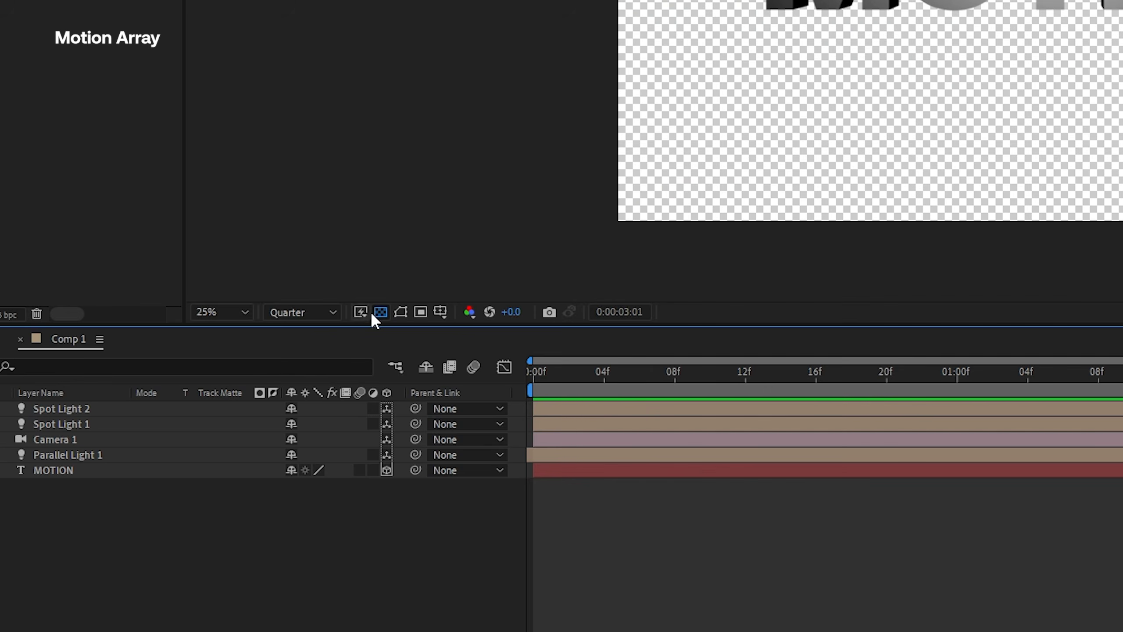
- Turn off the transparency grid and preview the lit text animation on black
{"action": "left_click", "coordinate": [371, 310]}
{"action": "key", "text": "space"}
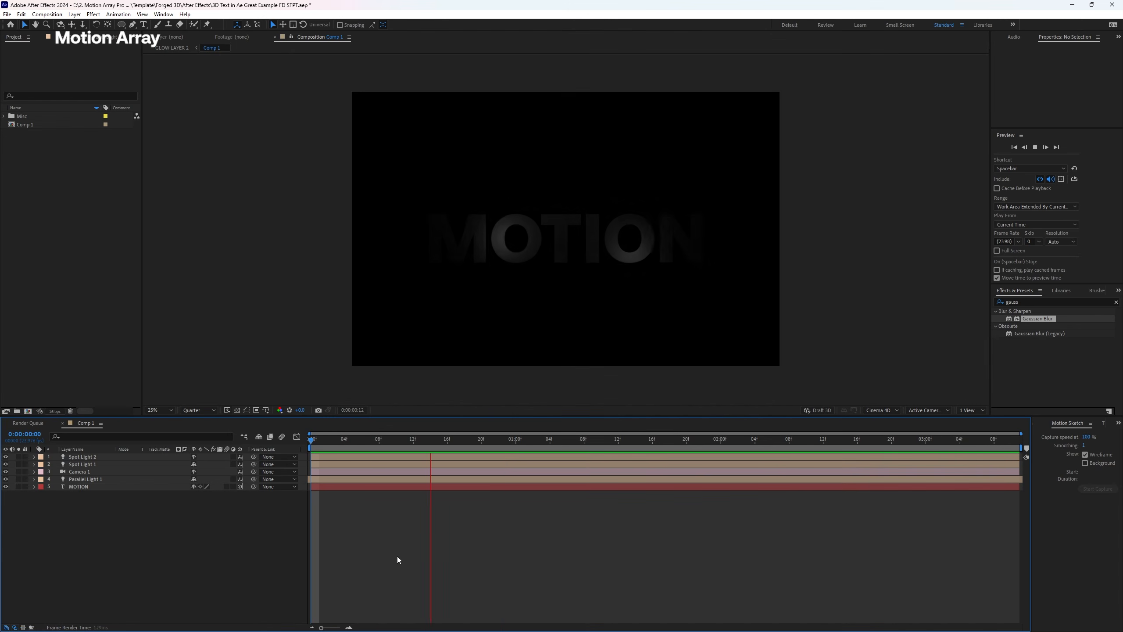
- Turn on the transparency grid and pre-compose all layers as Pre-comp 1, moving all attributes into the new composition
{"action": "key", "text": "space"}
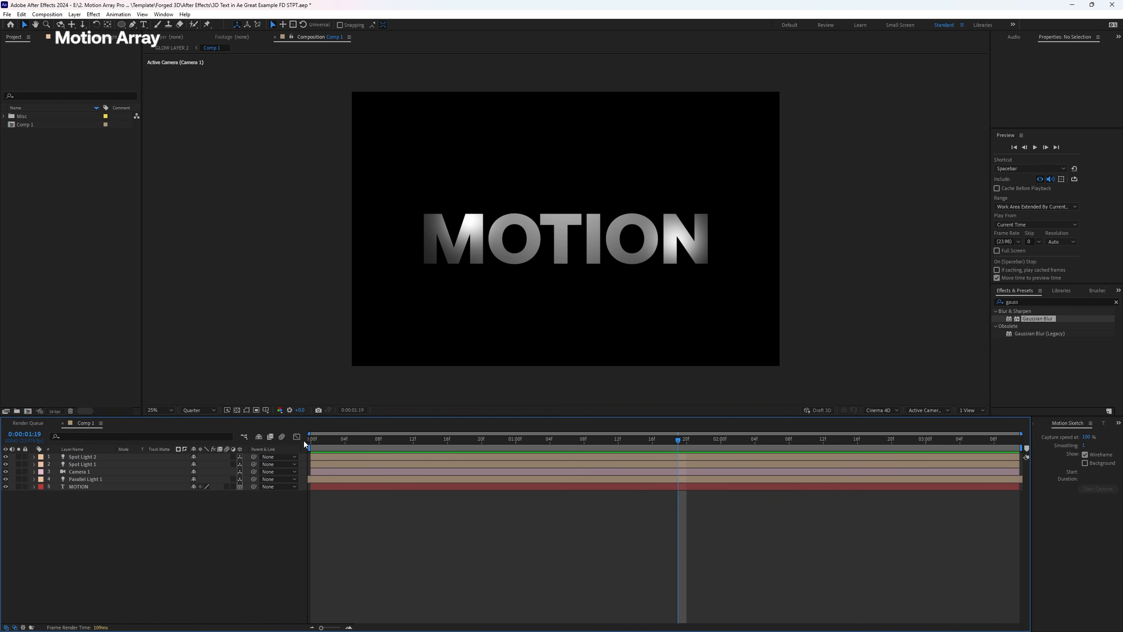
{"action": "left_click", "coordinate": [236, 410]}
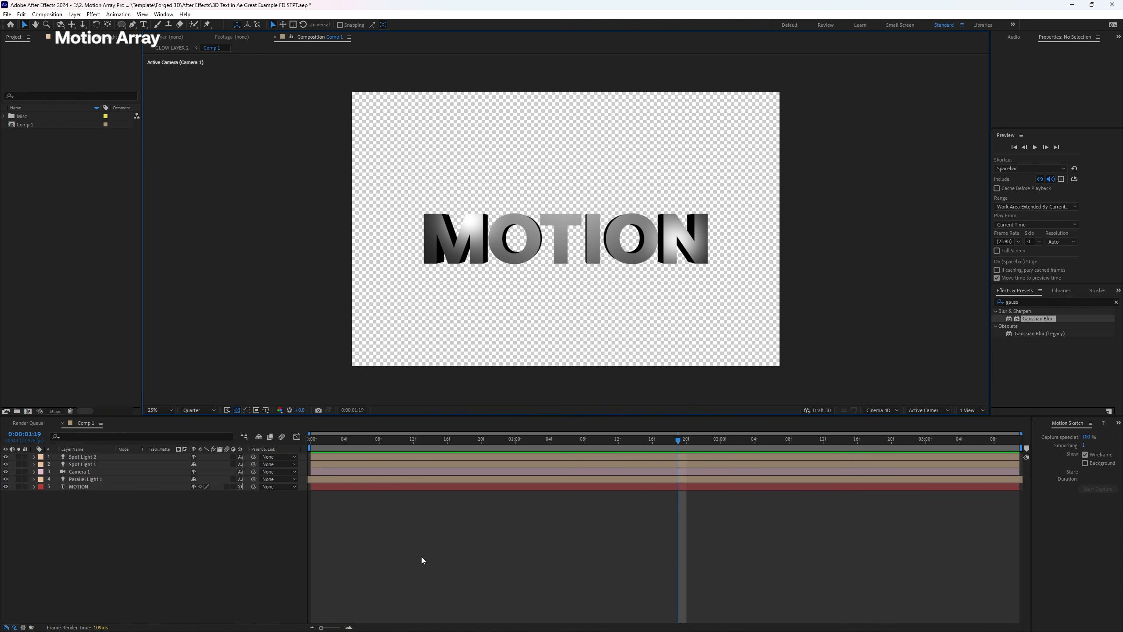
{"action": "key", "text": "ctrl+a"}
{"action": "right_click", "coordinate": [363, 459]}
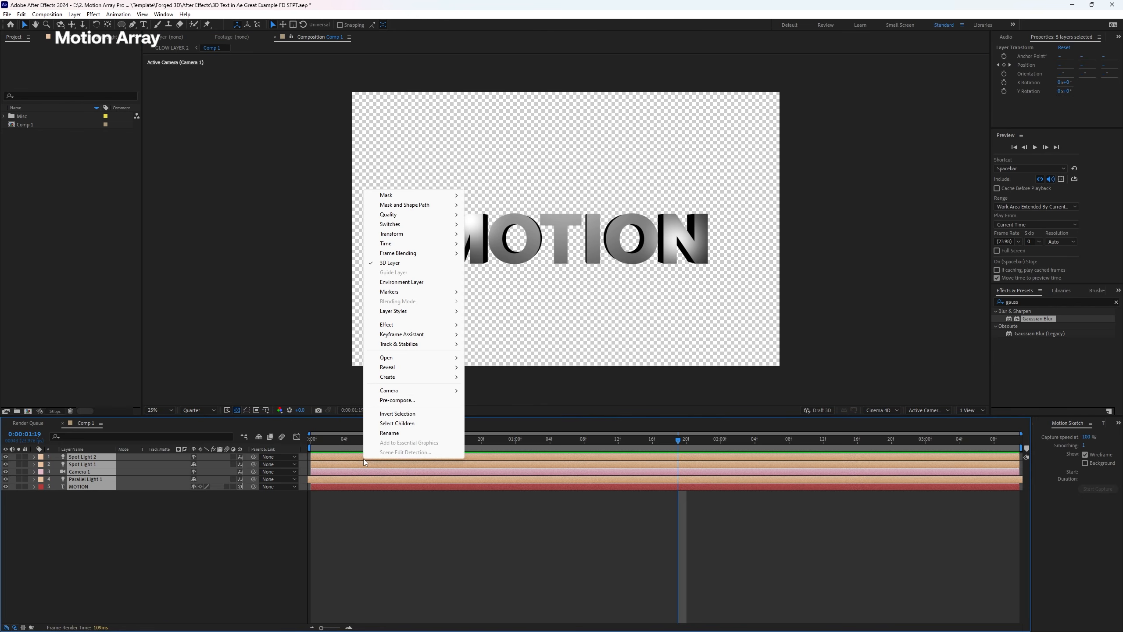
{"action": "left_click", "coordinate": [397, 401]}
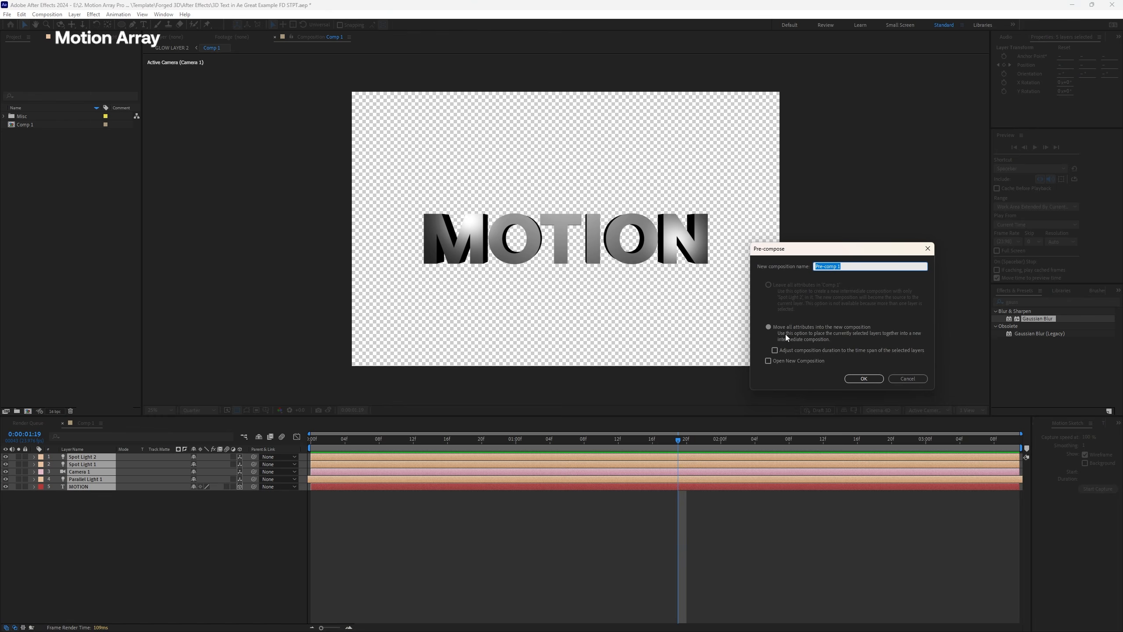
{"action": "left_click_drag", "start_coordinate": [814, 252], "coordinate": [516, 217]}
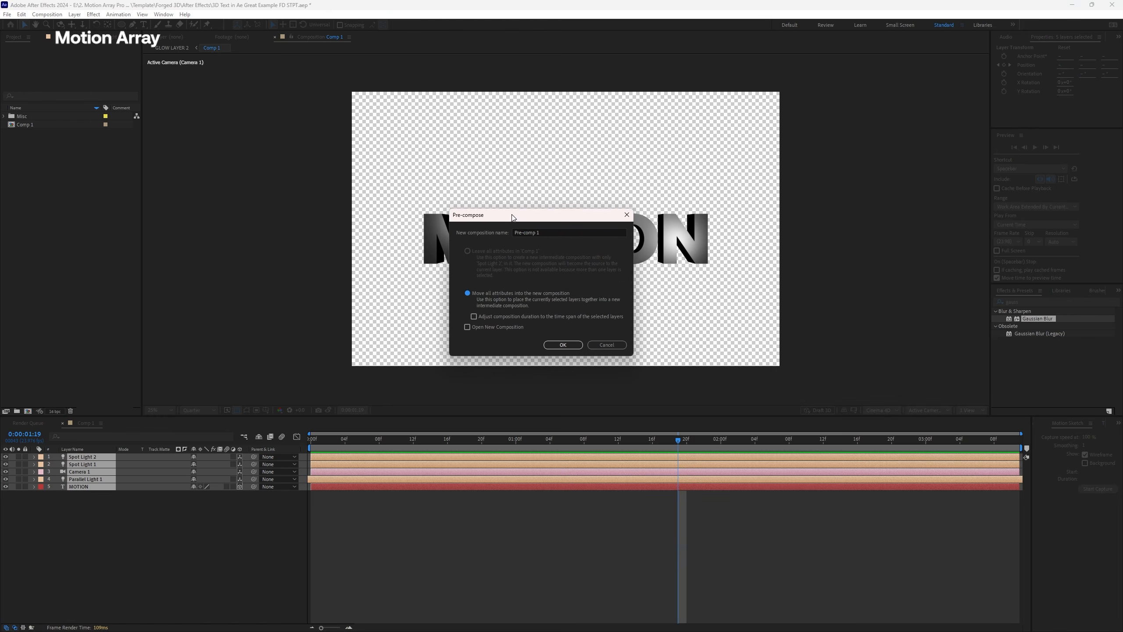
{"action": "left_click", "coordinate": [567, 345]}
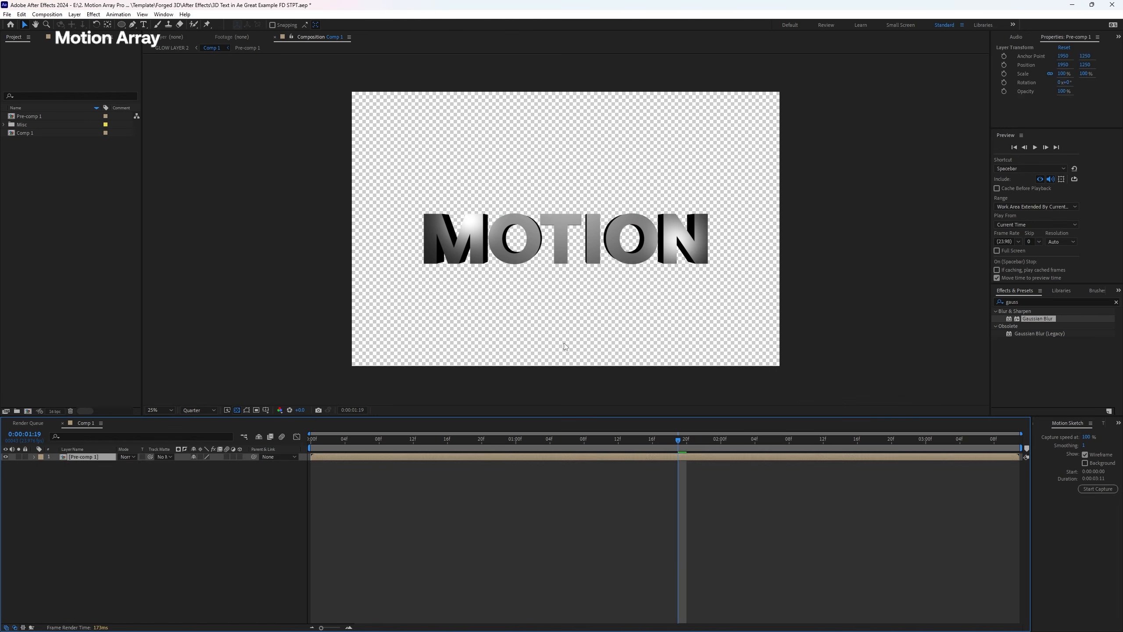
- Duplicate Pre-comp 1 and apply Gaussian Blur to the lower copy
{"action": "key", "text": "ctrl+d"}
{"action": "left_click", "coordinate": [413, 480]}
{"action": "left_click_drag", "start_coordinate": [1043, 321], "coordinate": [402, 464]}
- Keyframe the lower copy's Gaussian Blur blurriness from 0 at 0:00:00:03 to 250 at 0:00:02:00
{"action": "left_click", "coordinate": [334, 444]}
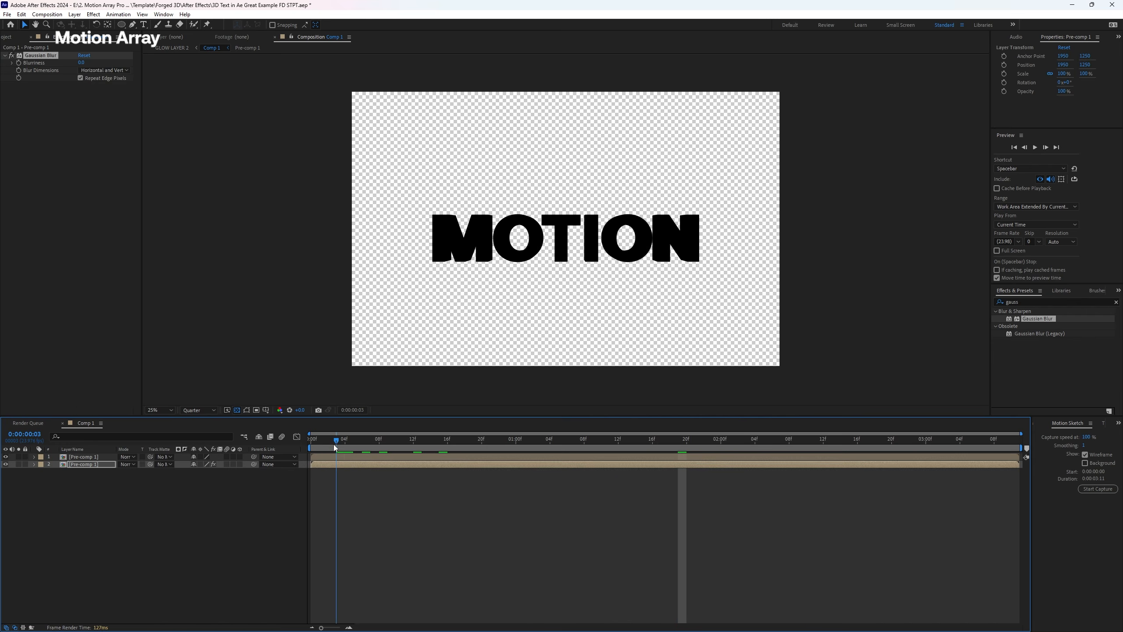
{"action": "left_click", "coordinate": [18, 63]}
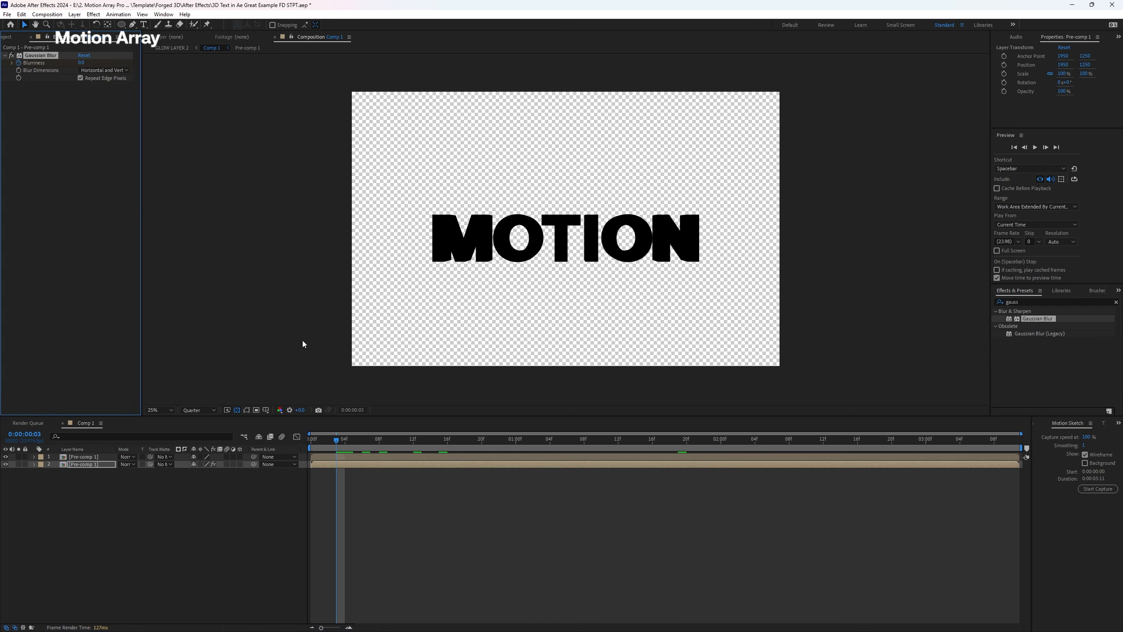
{"action": "left_click_drag", "start_coordinate": [337, 445], "coordinate": [720, 444]}
{"action": "left_click", "coordinate": [82, 63]}
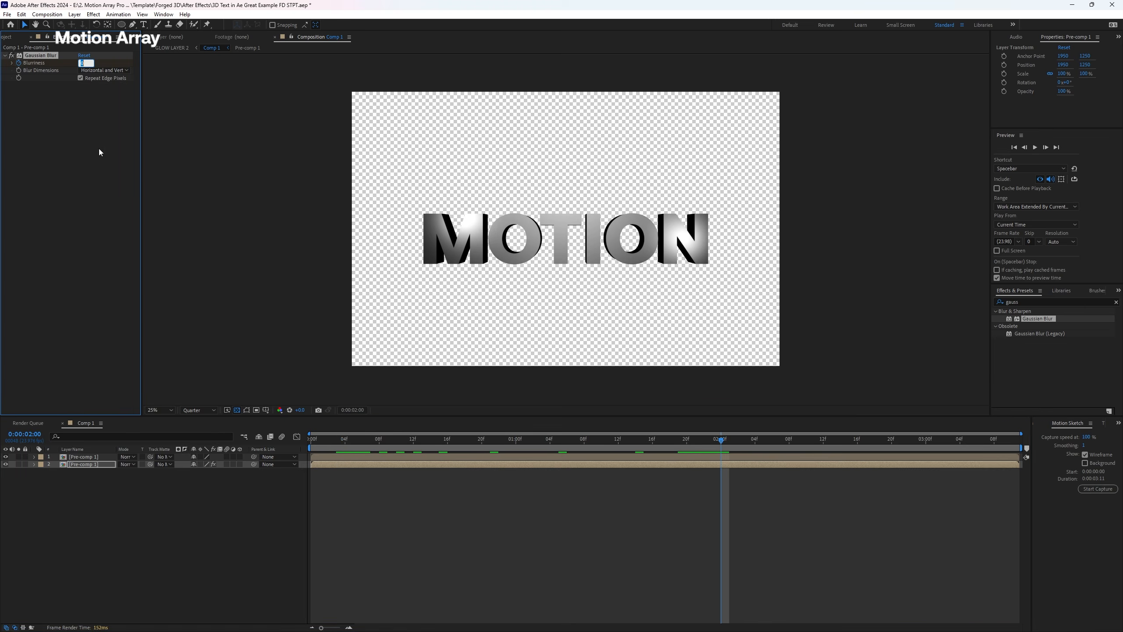
{"action": "type", "text": "250"}
{"action": "key", "text": "Return"}
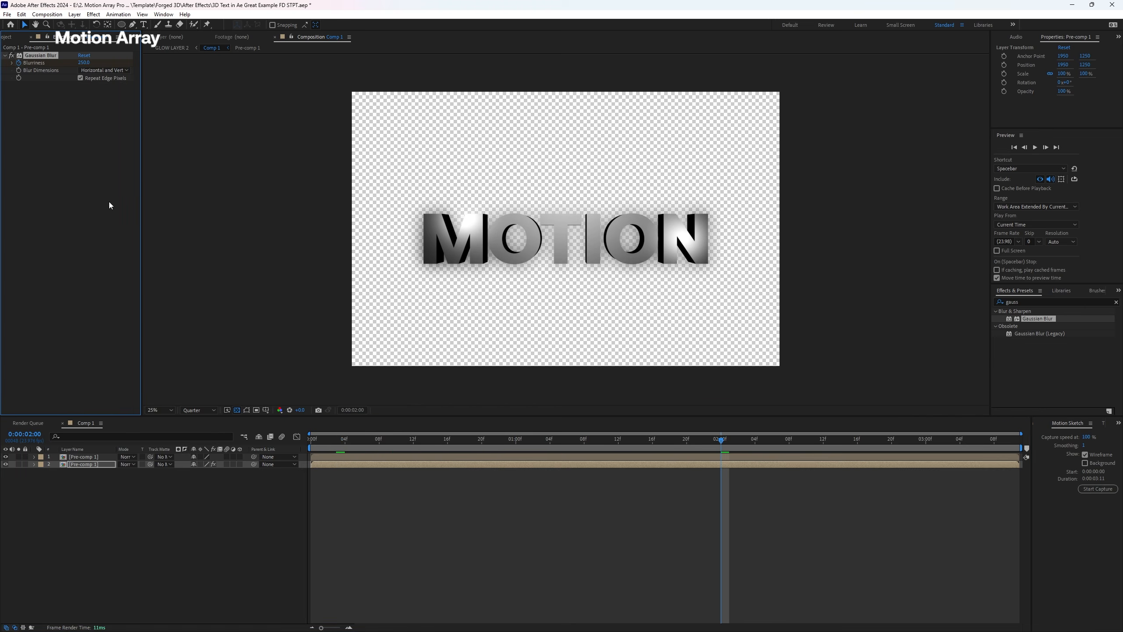
- Turn off the transparency grid and compare the text with the blurred copy hidden and shown
{"action": "left_click", "coordinate": [237, 410]}
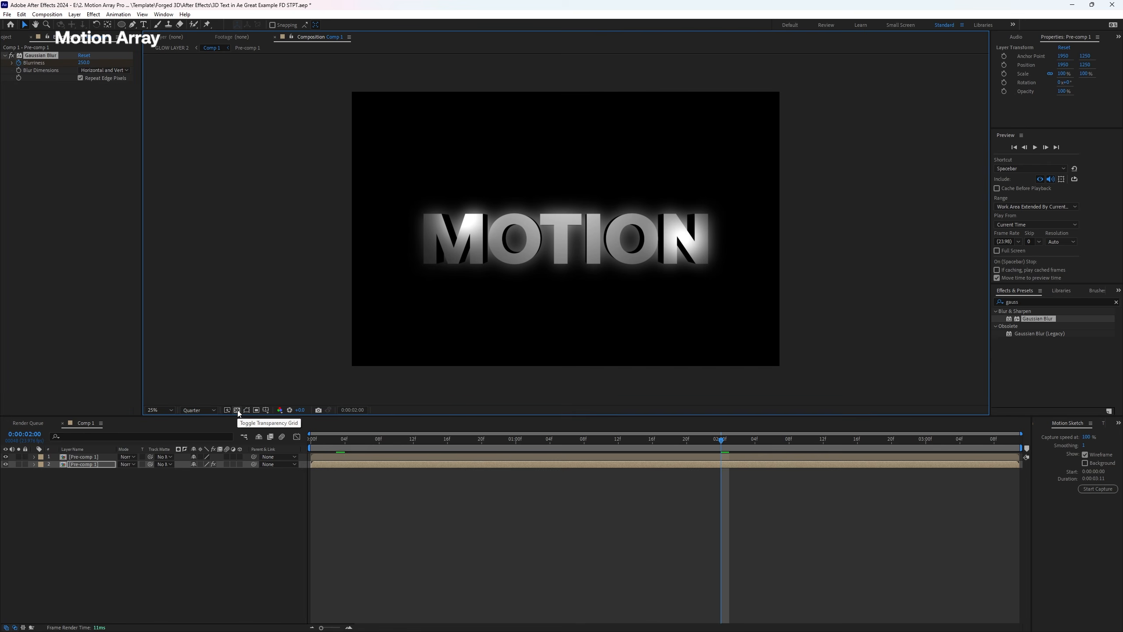
{"action": "left_click", "coordinate": [5, 465]}
{"action": "left_click", "coordinate": [6, 465]}
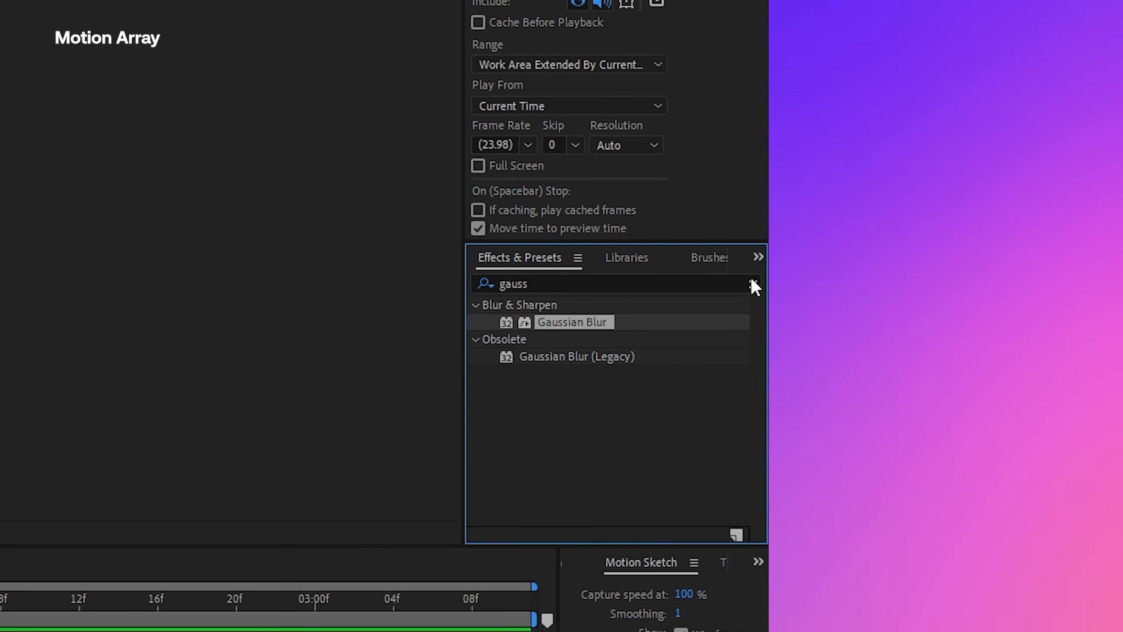
- Apply CC Light Sweep to the upper Pre-comp 1 layer and place its center on the T of the text
{"action": "left_click", "coordinate": [1117, 302]}
{"action": "left_click", "coordinate": [1056, 301]}
{"action": "type", "text": "cc light s"}
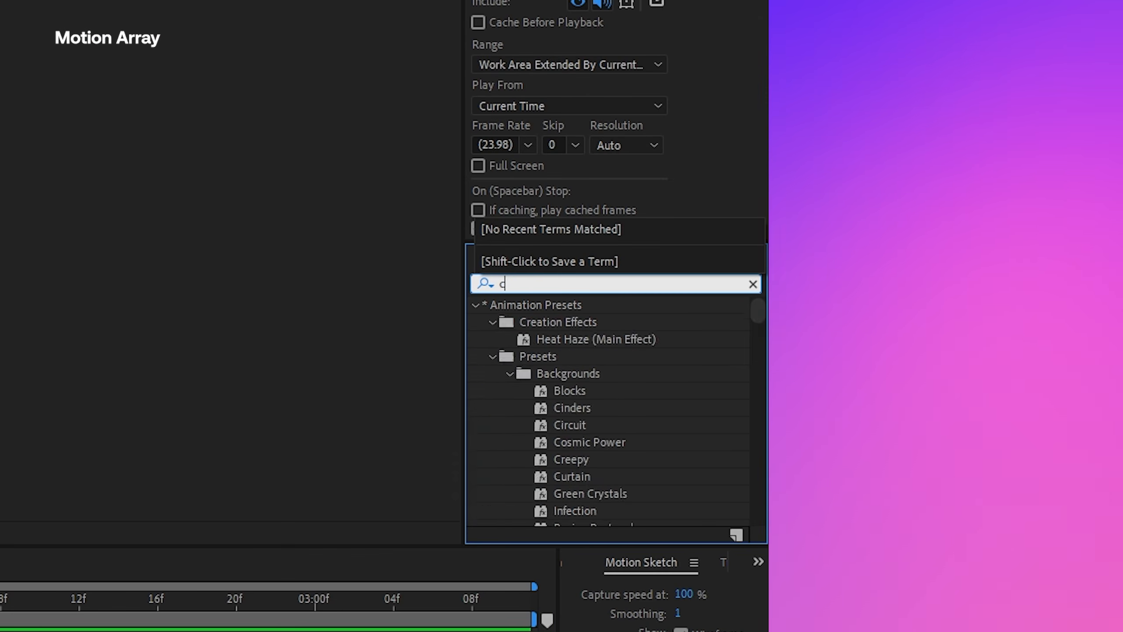
{"action": "type", "text": "we"}
{"action": "left_click_drag", "start_coordinate": [595, 320], "coordinate": [491, 458]}
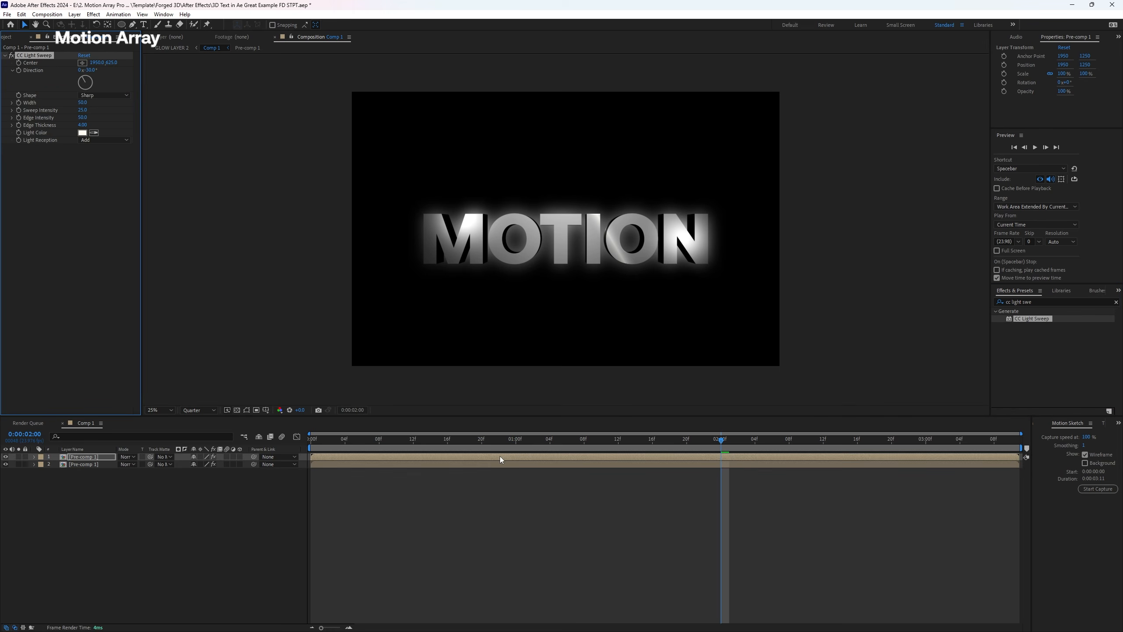
{"action": "left_click", "coordinate": [82, 63]}
{"action": "left_click", "coordinate": [561, 241]}
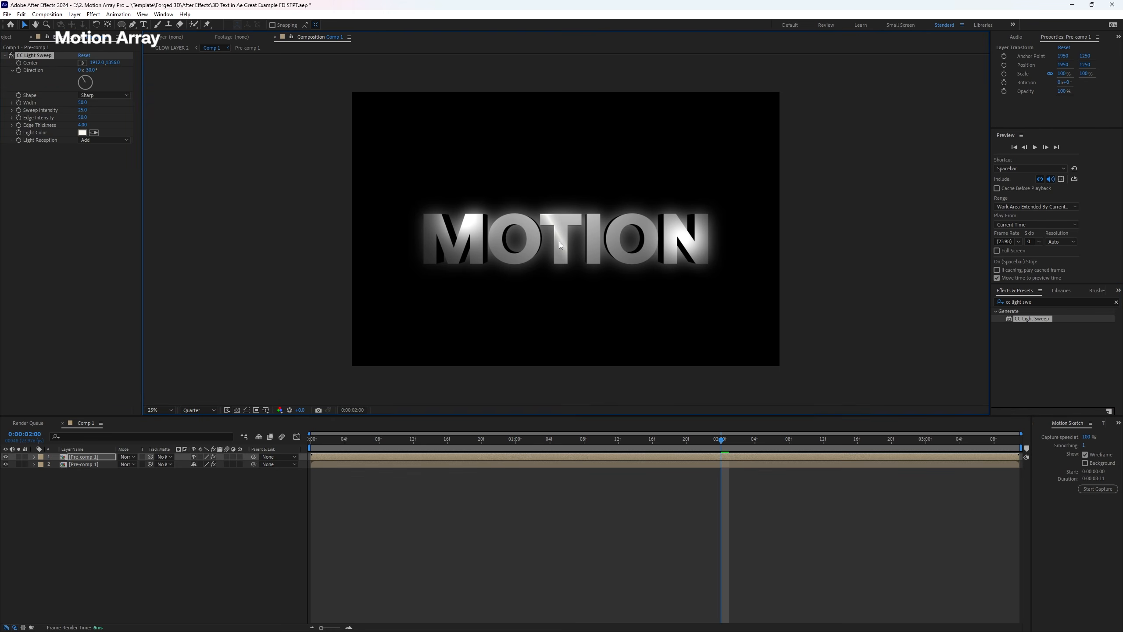
- Keyframe the light sweep's direction at 0:00:00:04 and rotate it to a new angle at 0:00:02:18
{"action": "left_click", "coordinate": [345, 439]}
{"action": "left_click", "coordinate": [20, 74]}
{"action": "left_click_drag", "start_coordinate": [380, 442], "coordinate": [875, 439]}
{"action": "left_click", "coordinate": [78, 70]}
{"action": "key", "text": "Return"}
- Set the light sweep's sweep intensity to 0
{"action": "mouse_move", "coordinate": [858, 440]}
{"action": "left_mouse_down"}
{"action": "mouse_move", "coordinate": [653, 448]}
{"action": "mouse_move", "coordinate": [406, 436]}
{"action": "mouse_move", "coordinate": [840, 444]}
{"action": "left_mouse_up"}
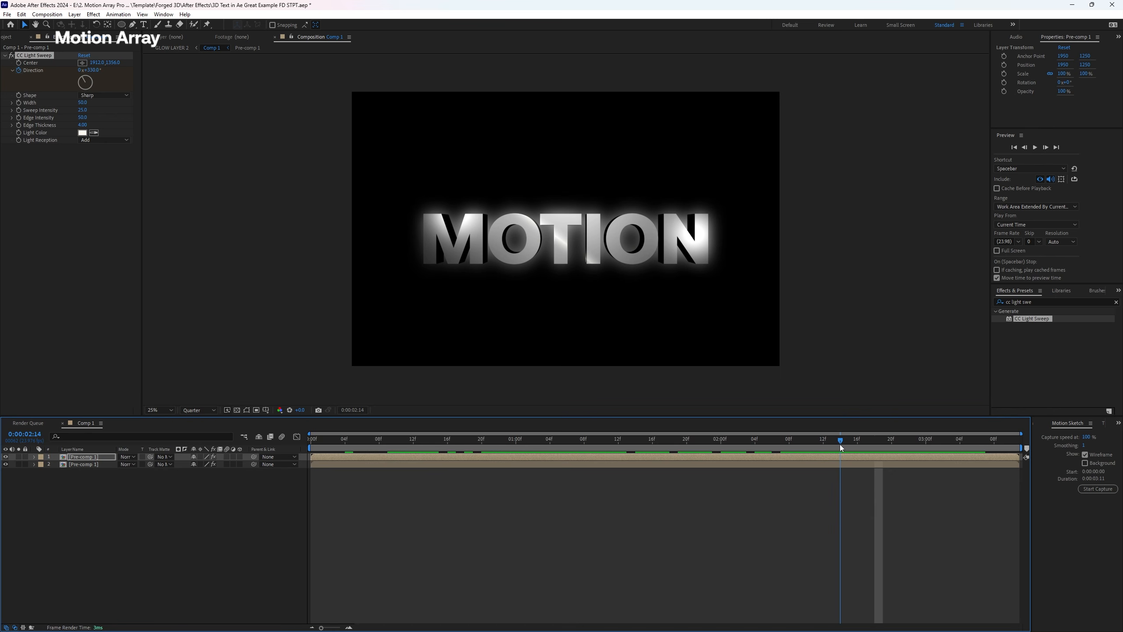
{"action": "left_click", "coordinate": [82, 110]}
{"action": "type", "text": "0"}
{"action": "key", "text": "Return"}
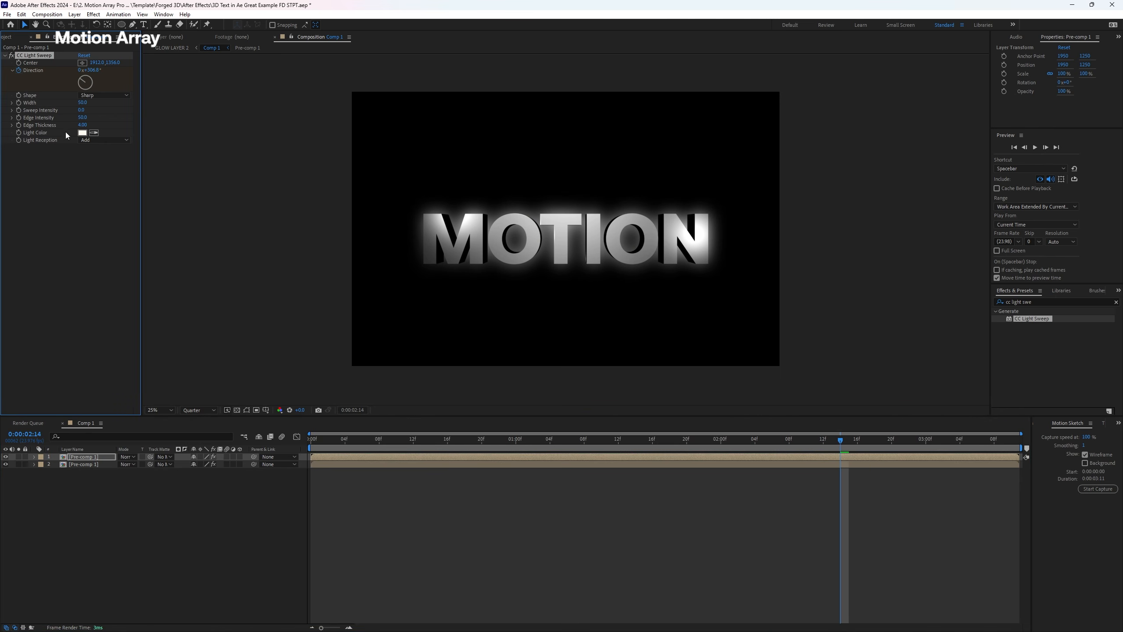
- Keyframe the light sweep's edge intensity from 0 at the start to 50 at 0:00:00:12, and increase the sweep's width
{"action": "left_click_drag", "start_coordinate": [353, 441], "coordinate": [301, 448]}
{"action": "left_click", "coordinate": [82, 118]}
{"action": "type", "text": "0"}
{"action": "left_click", "coordinate": [39, 165]}
{"action": "left_click", "coordinate": [18, 118]}
{"action": "left_click_drag", "start_coordinate": [323, 438], "coordinate": [416, 444]}
{"action": "left_click", "coordinate": [82, 117]}
{"action": "key", "text": "Return"}
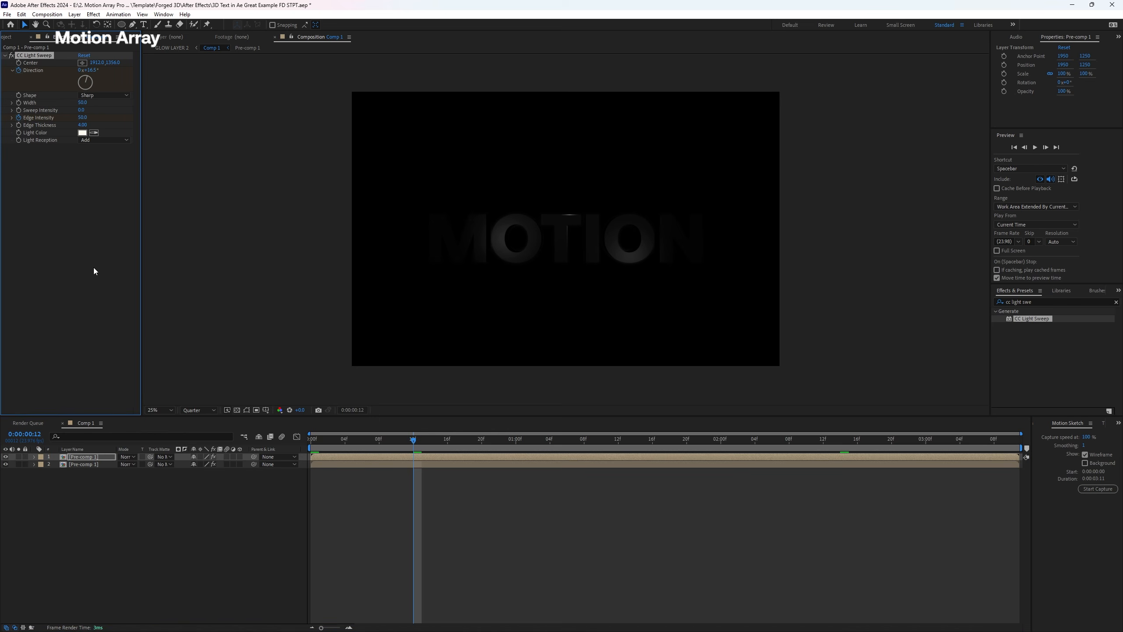
{"action": "mouse_move", "coordinate": [414, 439]}
{"action": "left_mouse_down"}
{"action": "mouse_move", "coordinate": [492, 439]}
{"action": "mouse_move", "coordinate": [423, 444]}
{"action": "left_mouse_up"}
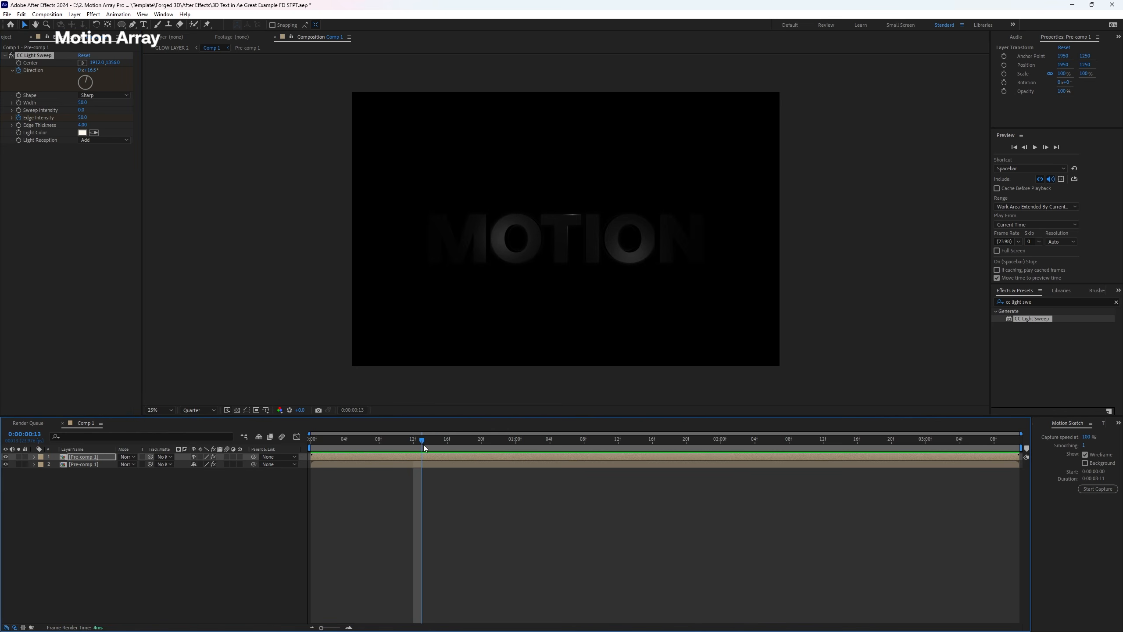
{"action": "left_click_drag", "start_coordinate": [86, 104], "coordinate": [144, 106]}
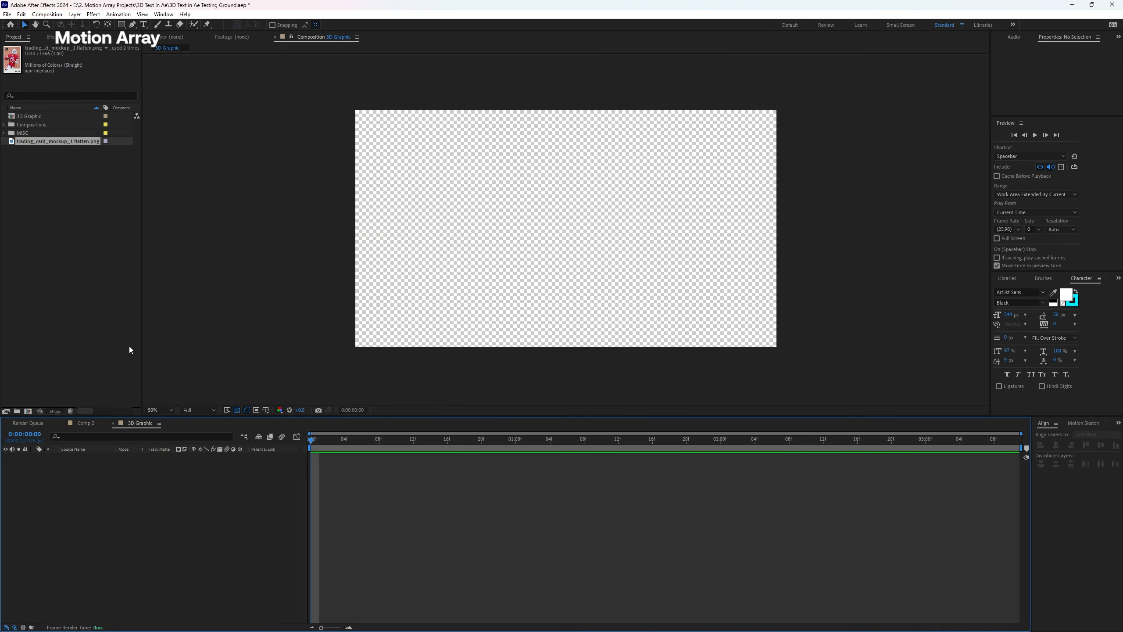
- Add the trading card PNG to the 3D Graphic composition, scale it to about 48%, and make it a 3D layer
{"action": "left_click_drag", "start_coordinate": [48, 144], "coordinate": [172, 477]}
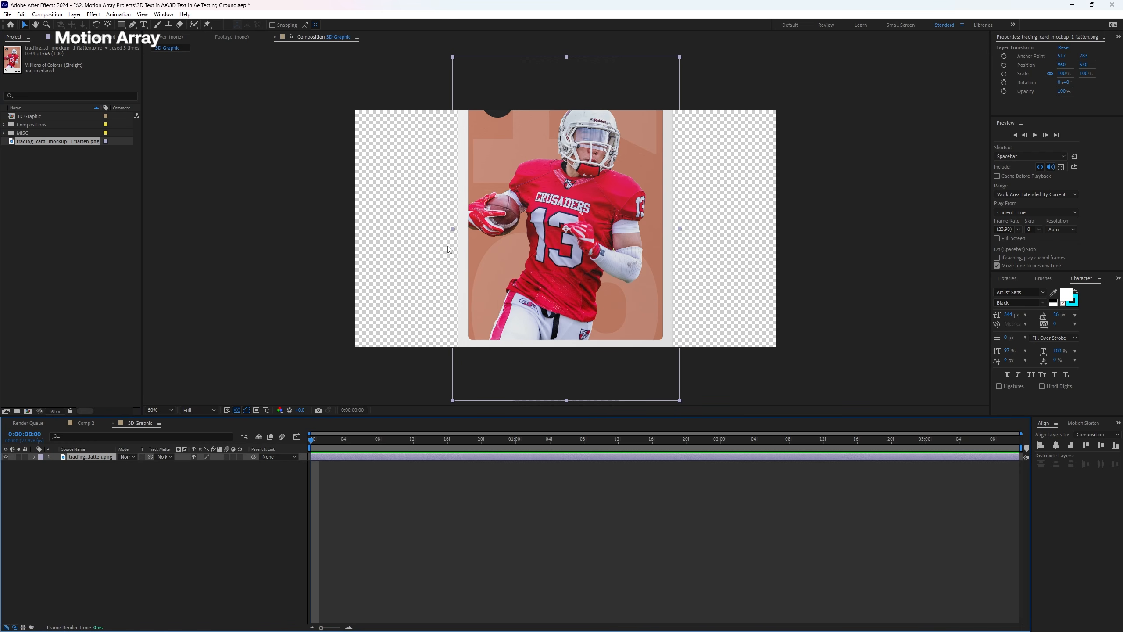
{"action": "key", "text": "s"}
{"action": "left_click_drag", "start_coordinate": [206, 464], "coordinate": [195, 464]}
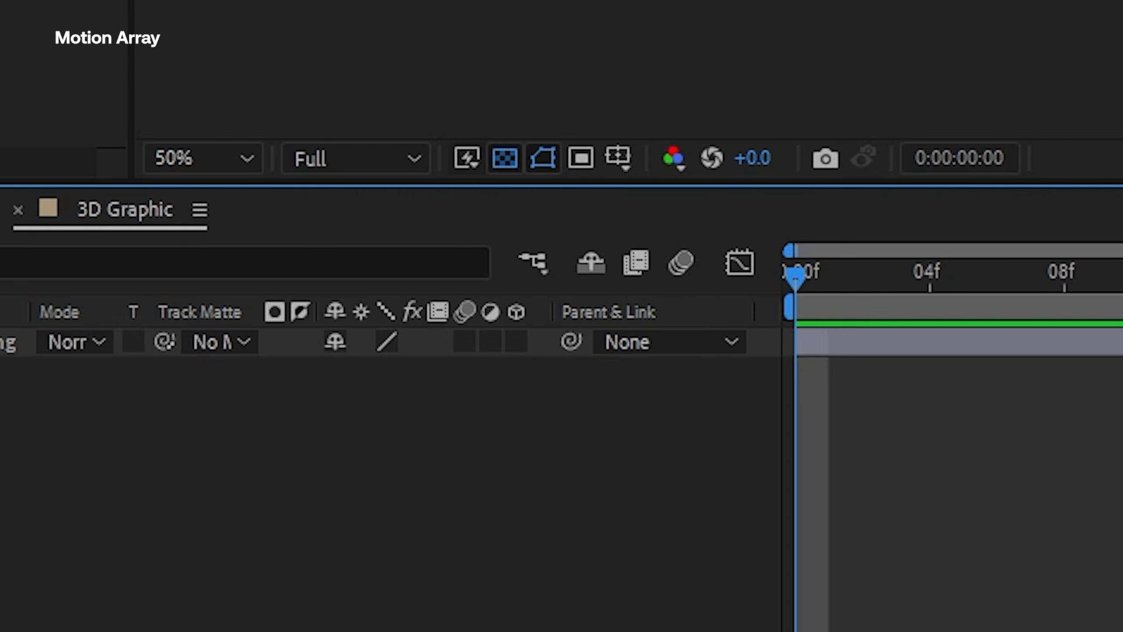
{"action": "left_click", "coordinate": [240, 457]}
- Examine the 3D trading card from another angle and review its layer's Geometry Options
{"action": "left_click_drag", "start_coordinate": [593, 227], "coordinate": [634, 228]}
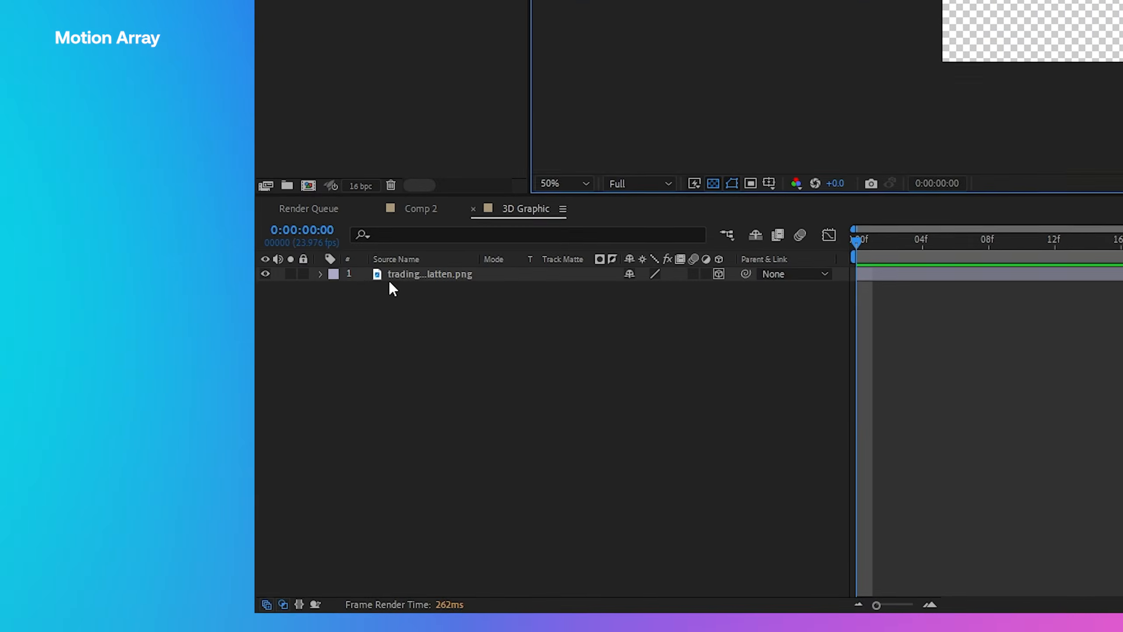
{"action": "left_click", "coordinate": [192, 355]}
{"action": "left_click", "coordinate": [336, 304]}
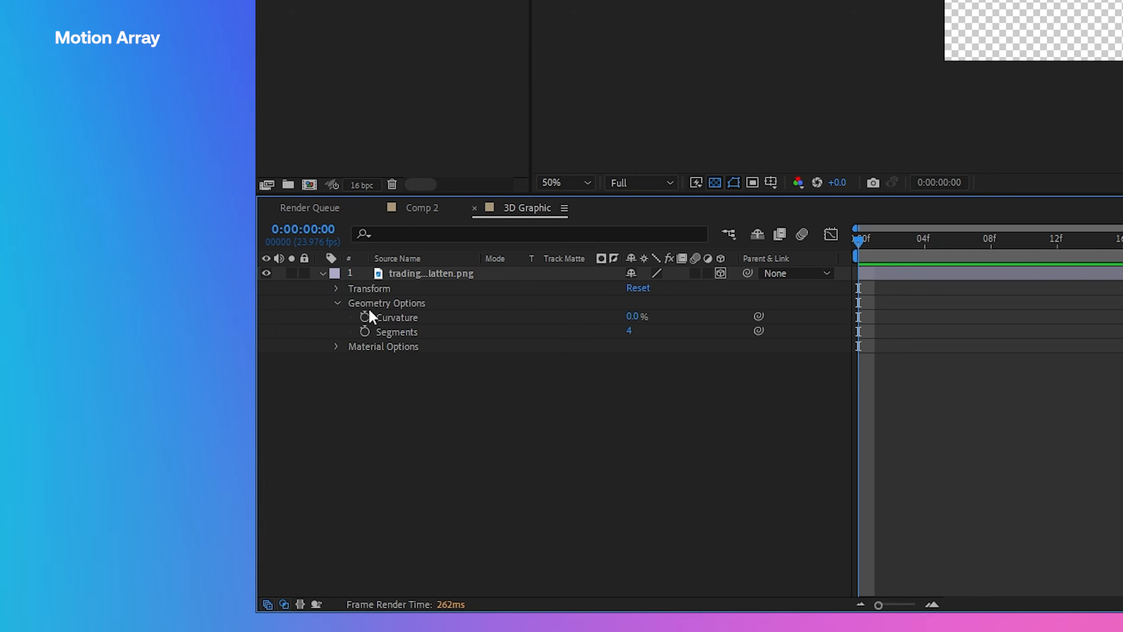
{"action": "left_click", "coordinate": [337, 302]}
{"action": "left_click", "coordinate": [323, 273]}
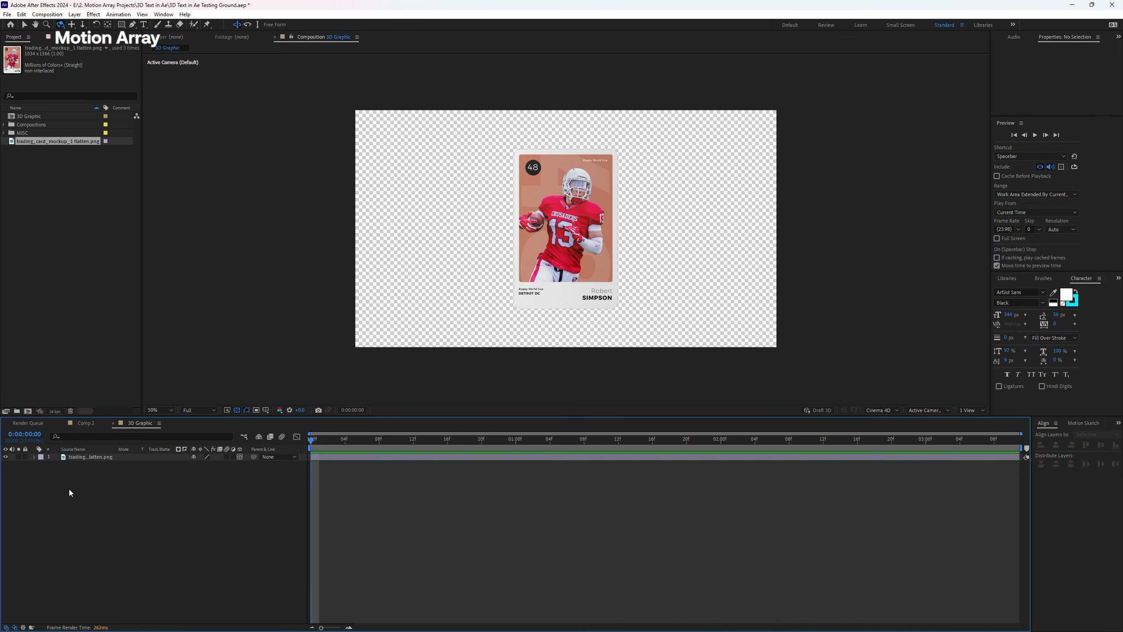
- Auto-trace the trading card layer's alpha channel for the current frame, without applying the result to a new layer
{"action": "left_click", "coordinate": [92, 458]}
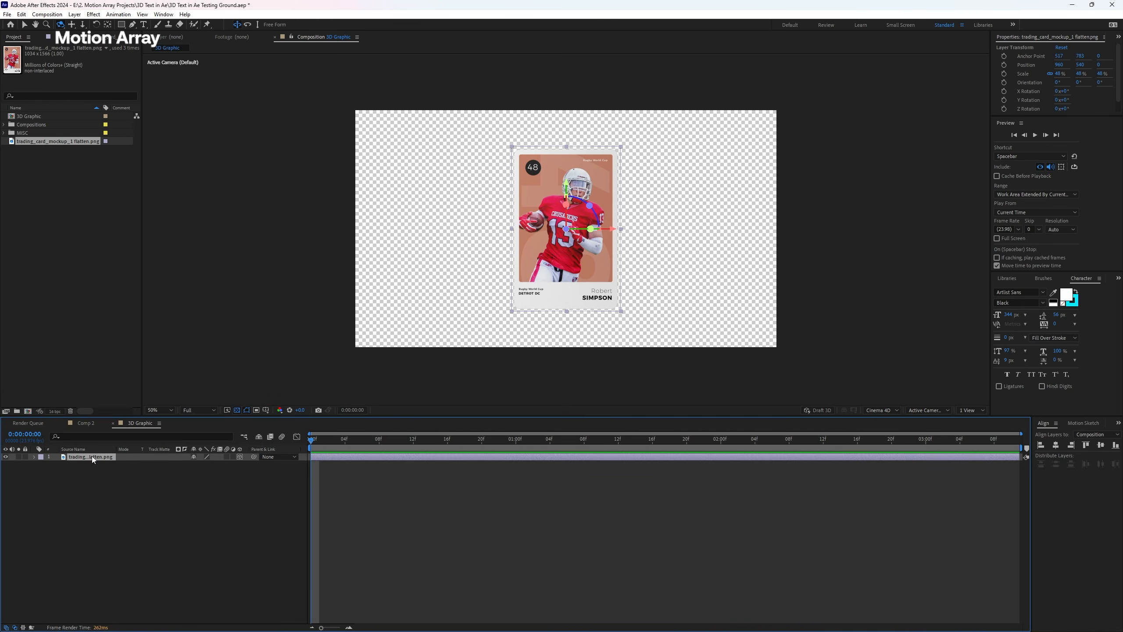
{"action": "key", "text": "v"}
{"action": "key", "text": "slash"}
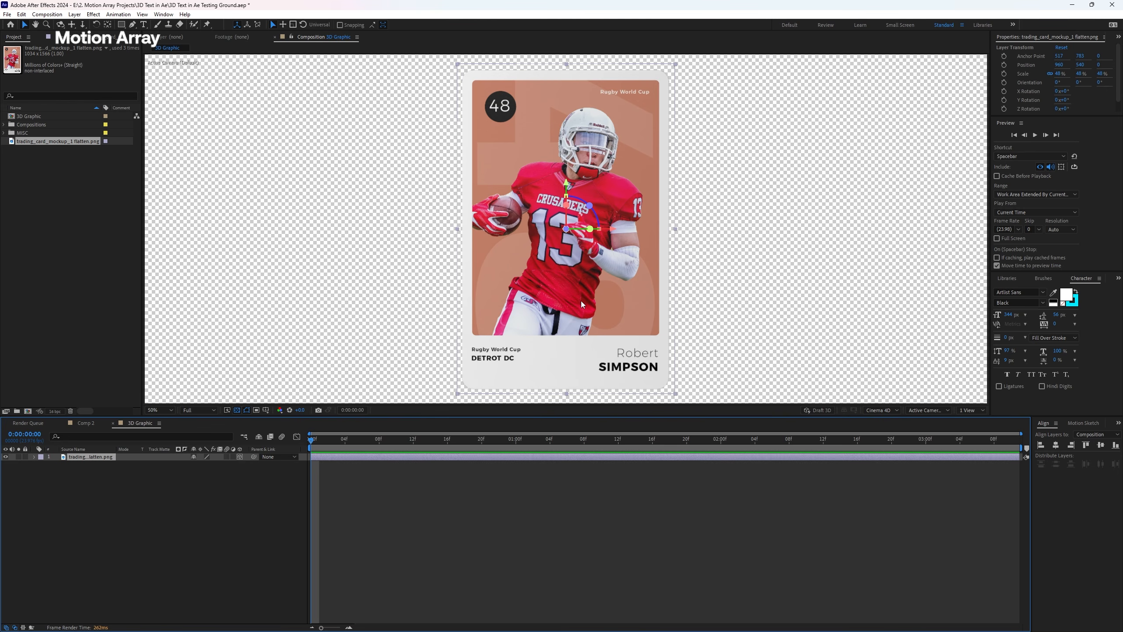
{"action": "key", "text": "comma"}
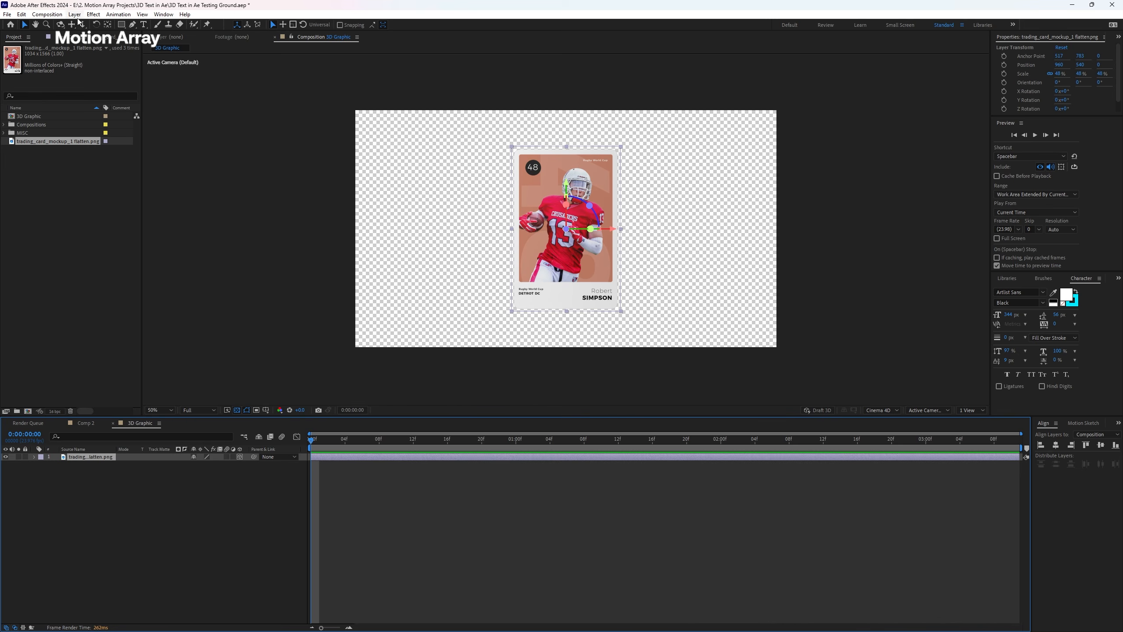
{"action": "left_click", "coordinate": [76, 15]}
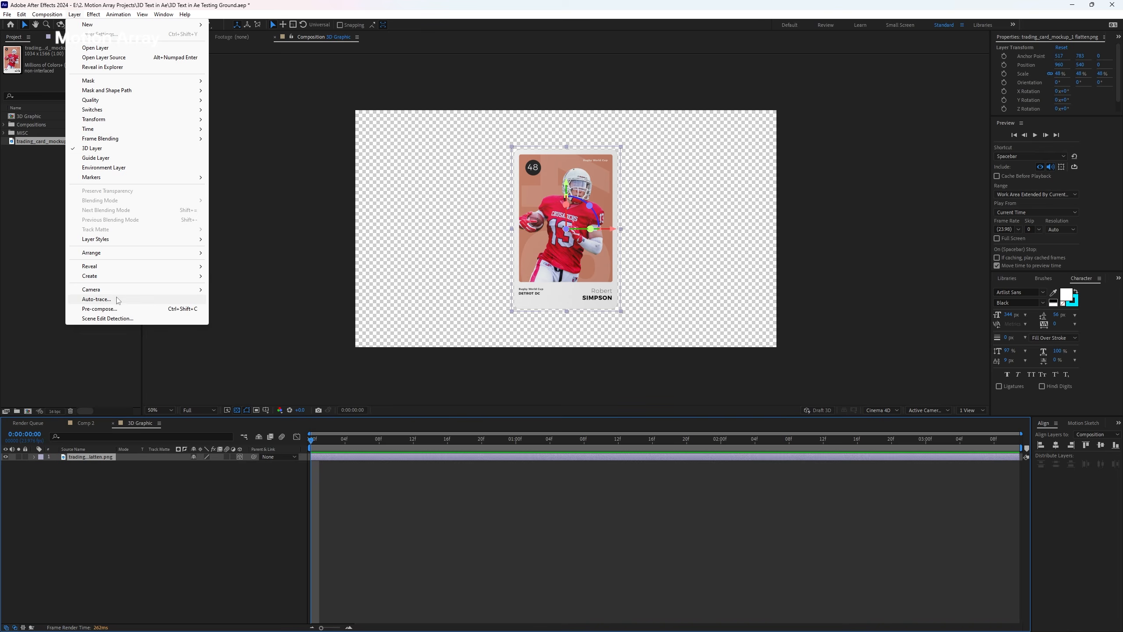
{"action": "left_click", "coordinate": [96, 299]}
{"action": "mouse_move", "coordinate": [260, 244]}
{"action": "left_mouse_down"}
{"action": "mouse_move", "coordinate": [525, 229]}
{"action": "mouse_move", "coordinate": [534, 196]}
{"action": "left_mouse_up"}
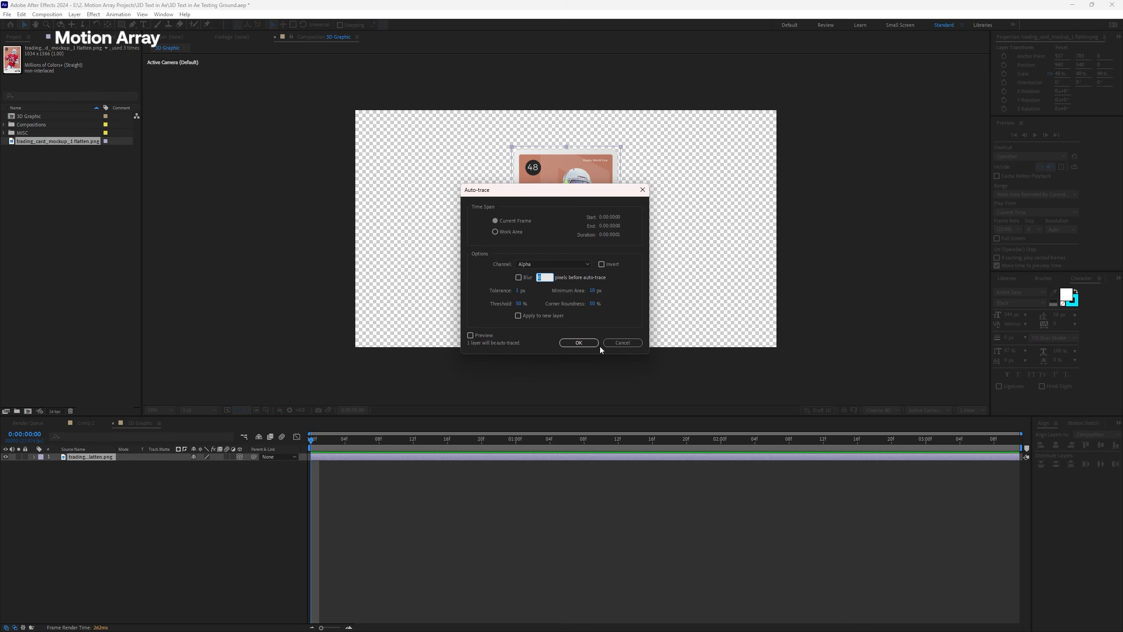
{"action": "left_click", "coordinate": [578, 343]}
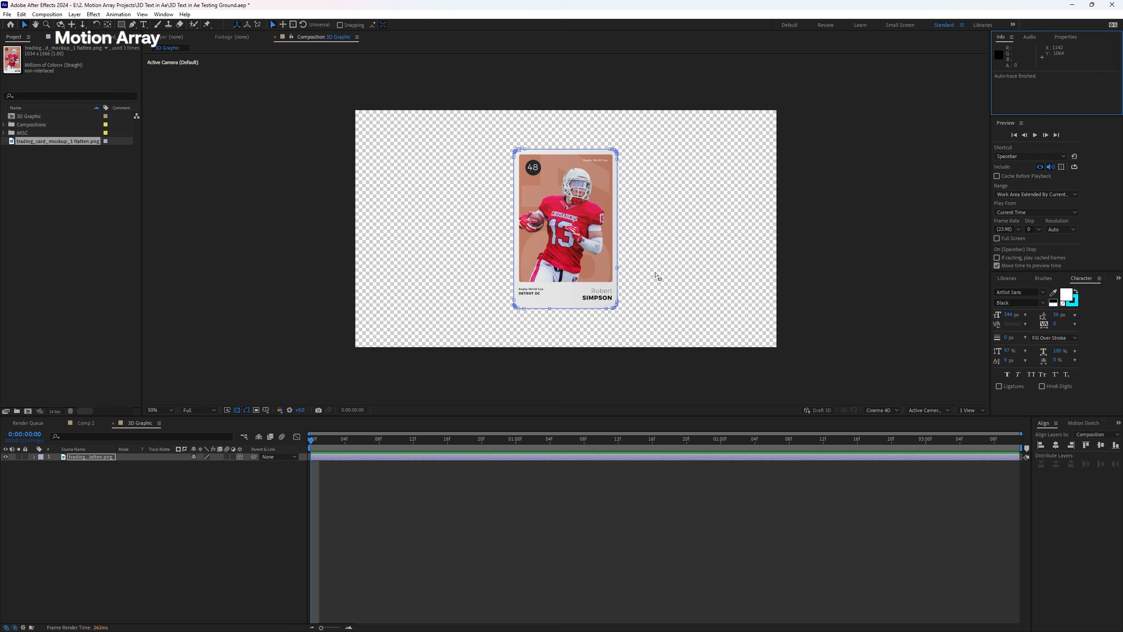
- Copy the Mask Path of Mask 1 on the trading card layer
{"action": "left_click", "coordinate": [35, 457]}
{"action": "left_click", "coordinate": [41, 465]}
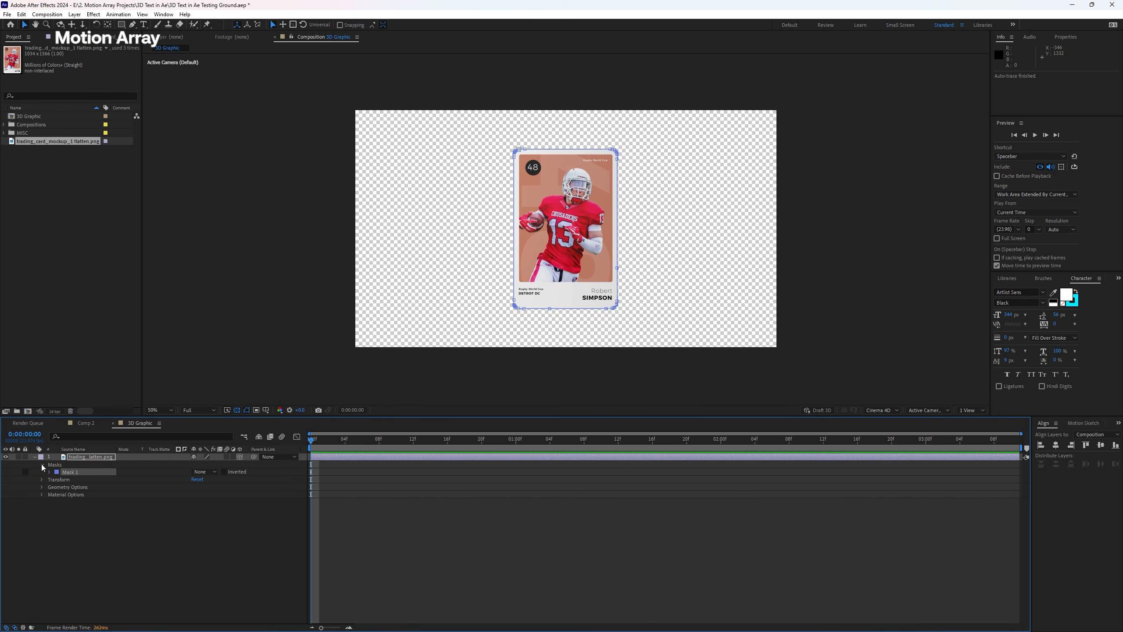
{"action": "left_click", "coordinate": [71, 472]}
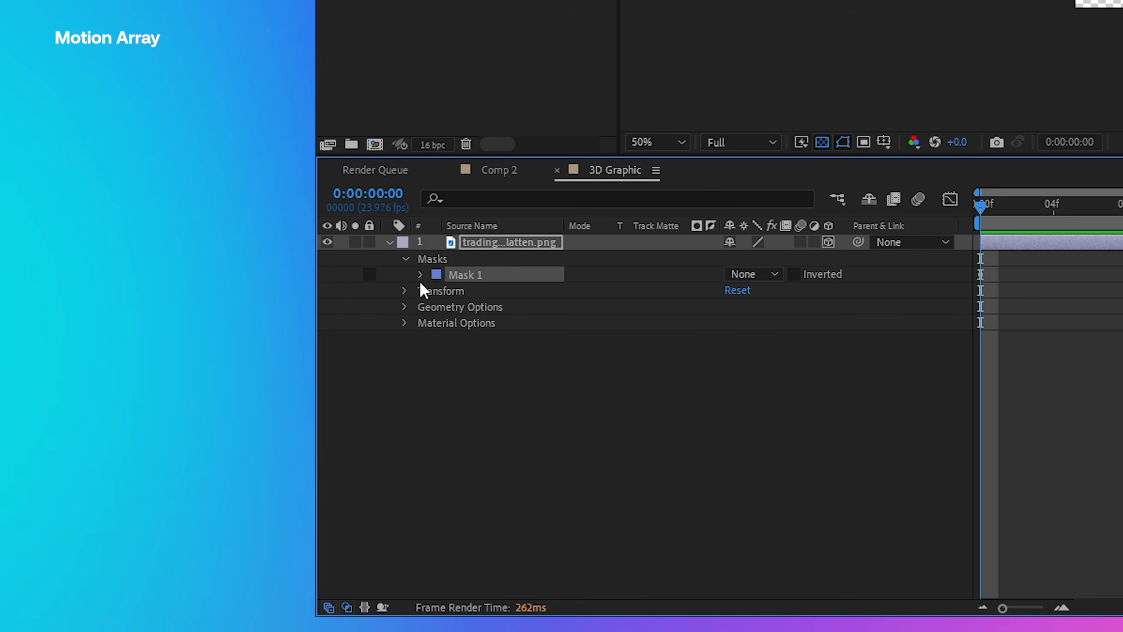
{"action": "left_click", "coordinate": [420, 275]}
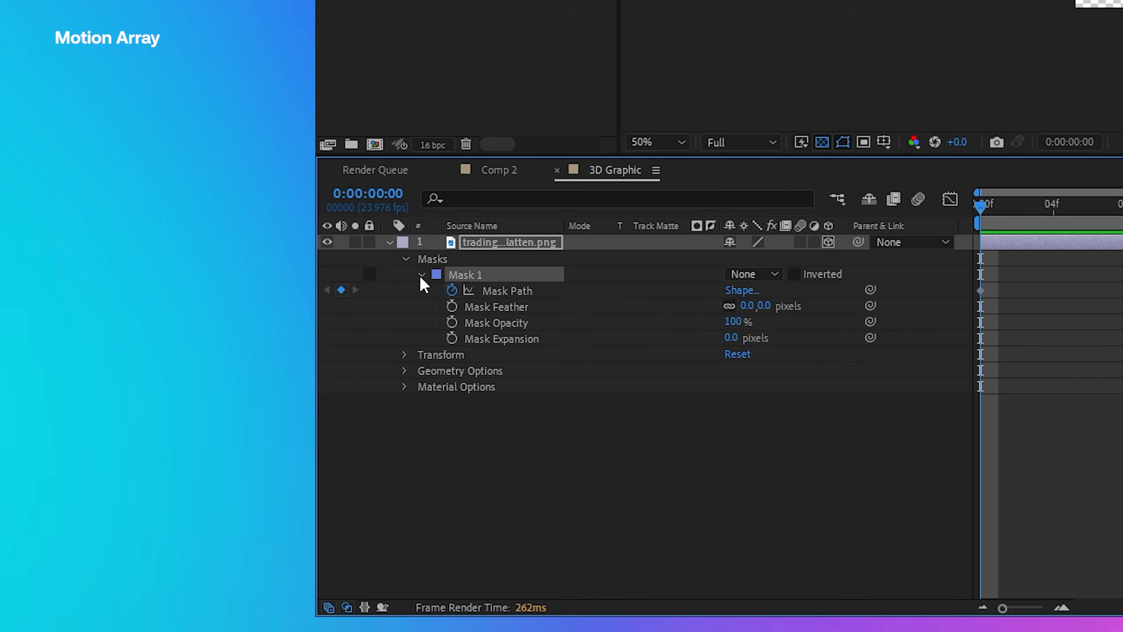
{"action": "left_click", "coordinate": [516, 293]}
{"action": "key", "text": "ctrl+c"}
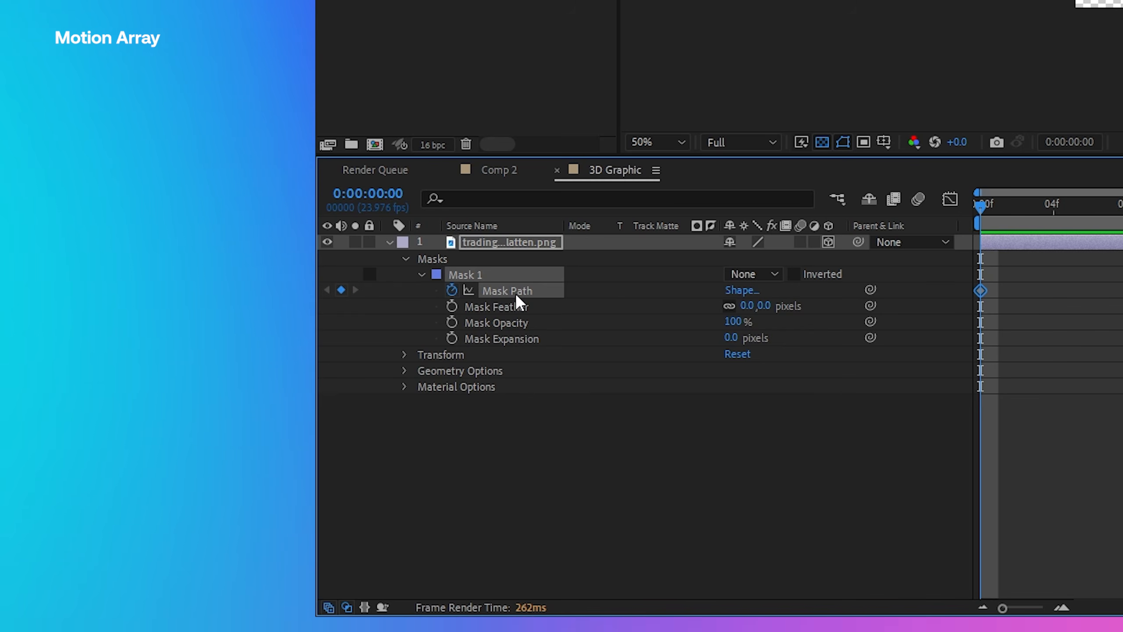
- Create a new shape layer in the 3D Graphic composition and add an empty path to its contents
{"action": "right_click", "coordinate": [483, 273]}
{"action": "mouse_move", "coordinate": [535, 287]}
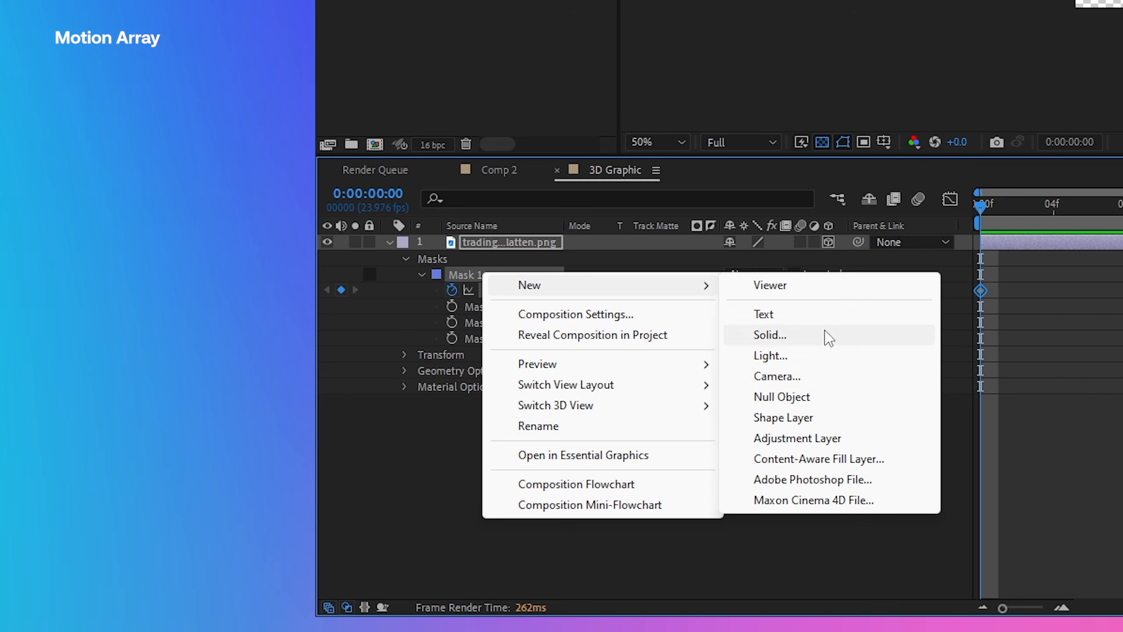
{"action": "left_click", "coordinate": [834, 429]}
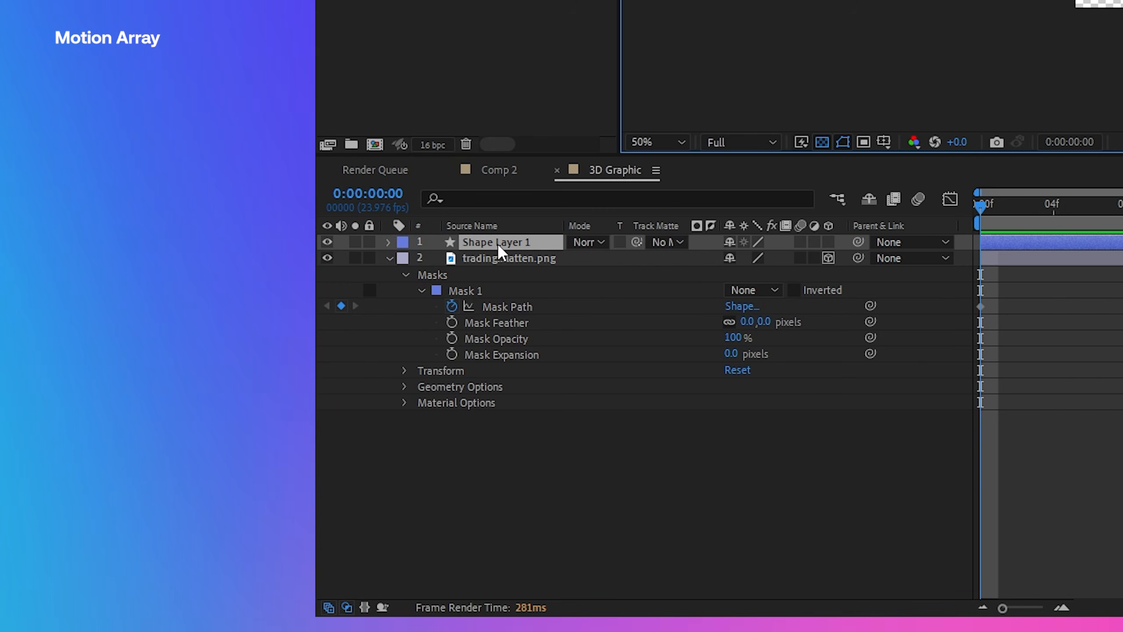
{"action": "left_click", "coordinate": [388, 243]}
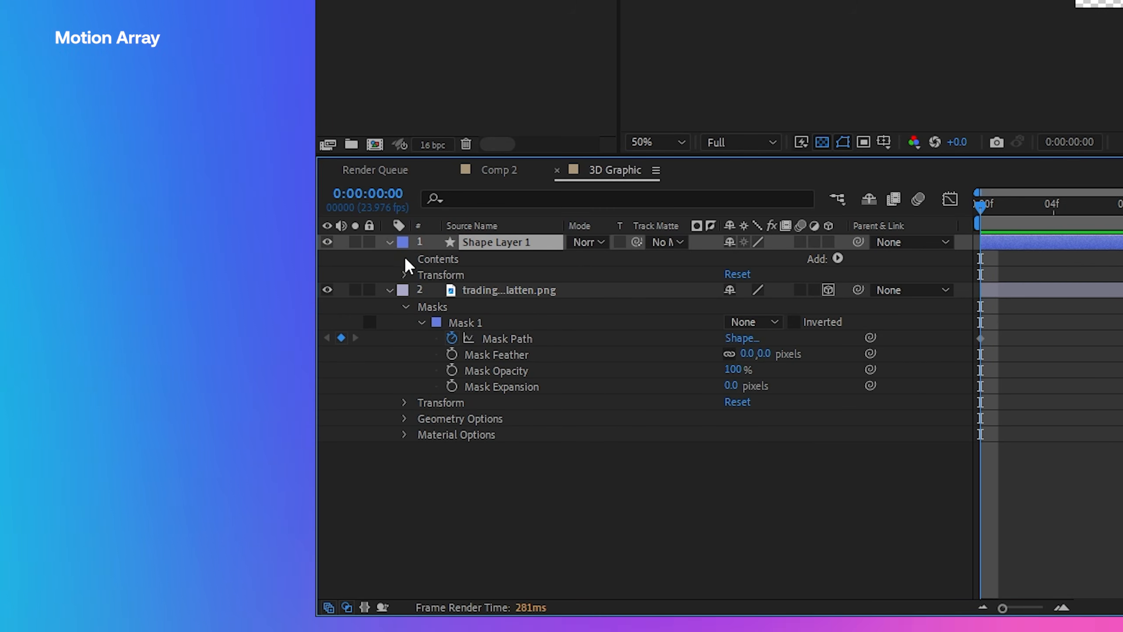
{"action": "left_click", "coordinate": [838, 258]}
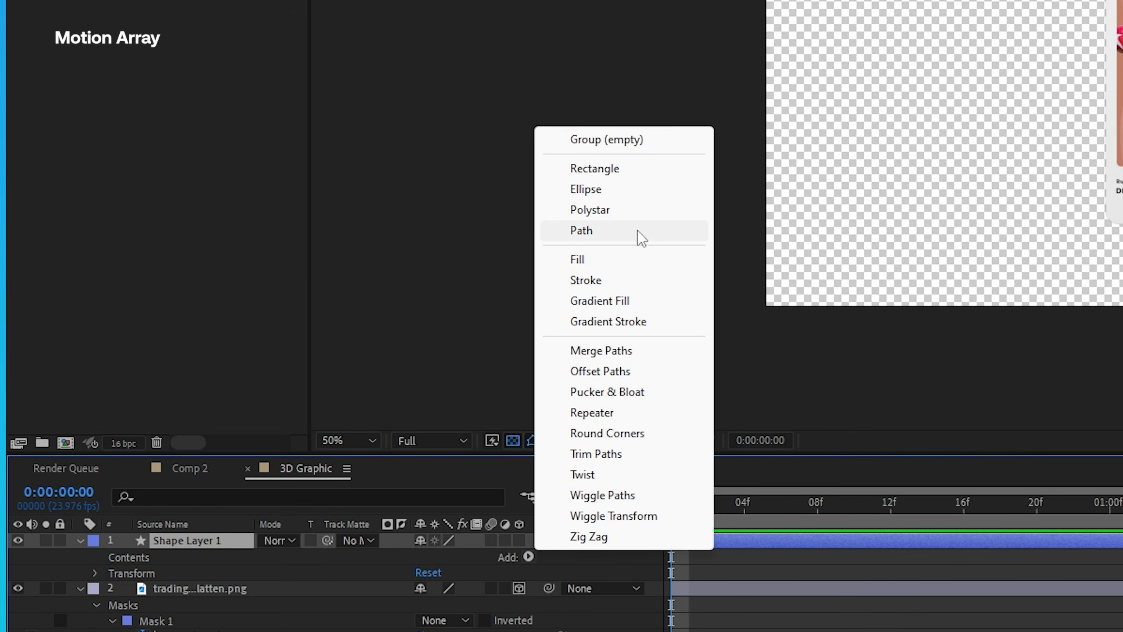
{"action": "left_click", "coordinate": [636, 232]}
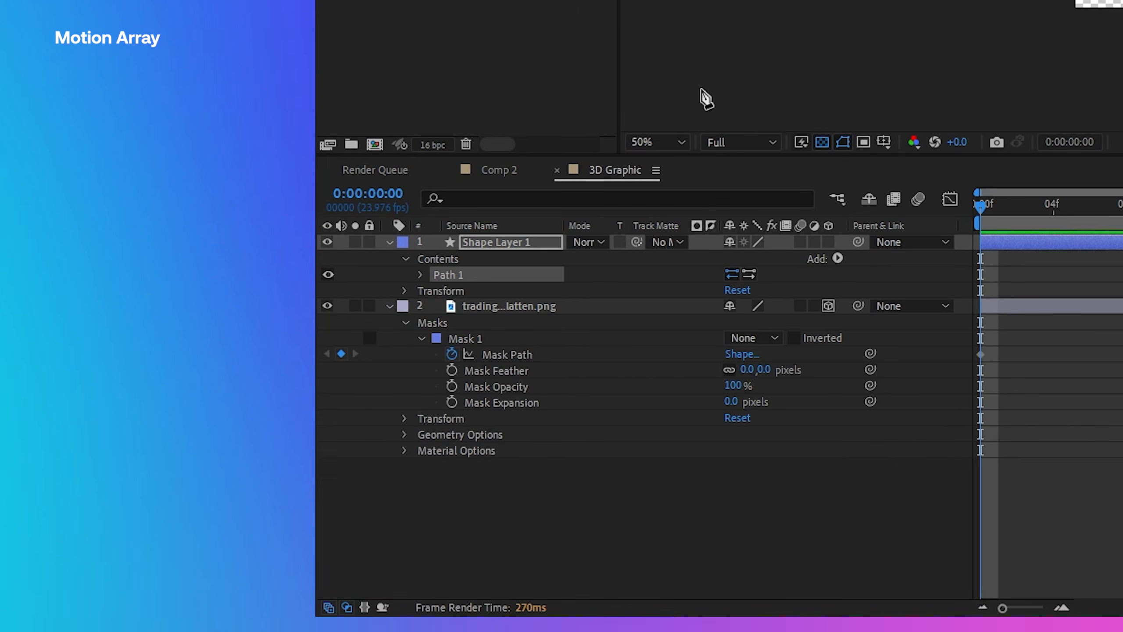
{"action": "left_click", "coordinate": [511, 504]}
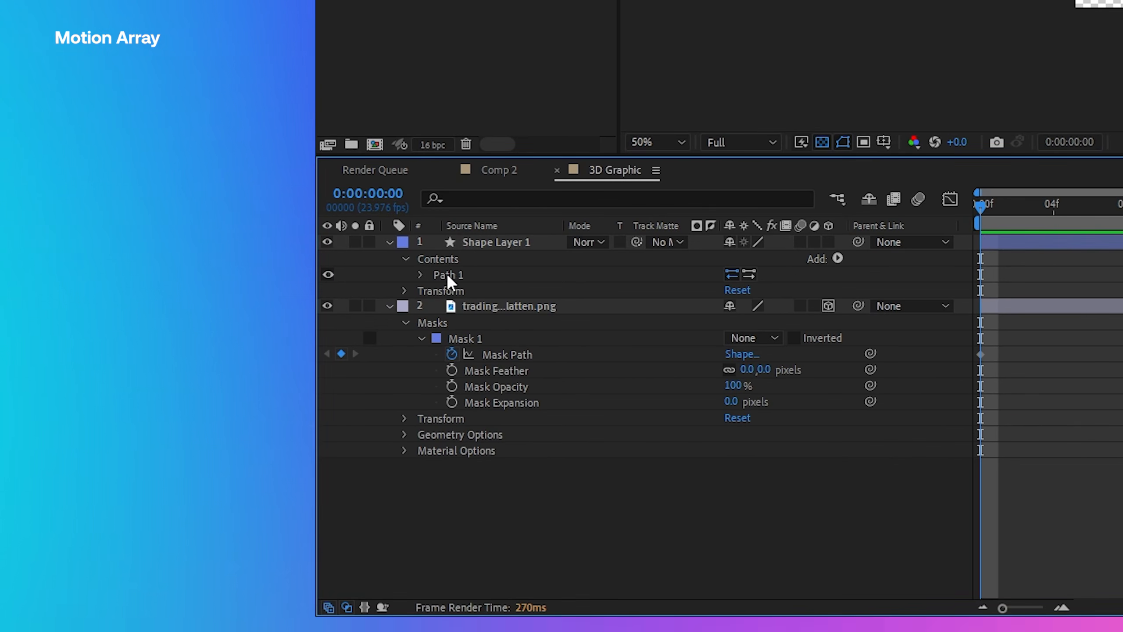
- Start a shape on the new shape layer with a single pen point over the card and paste the copied mask path into it
{"action": "left_click", "coordinate": [493, 247]}
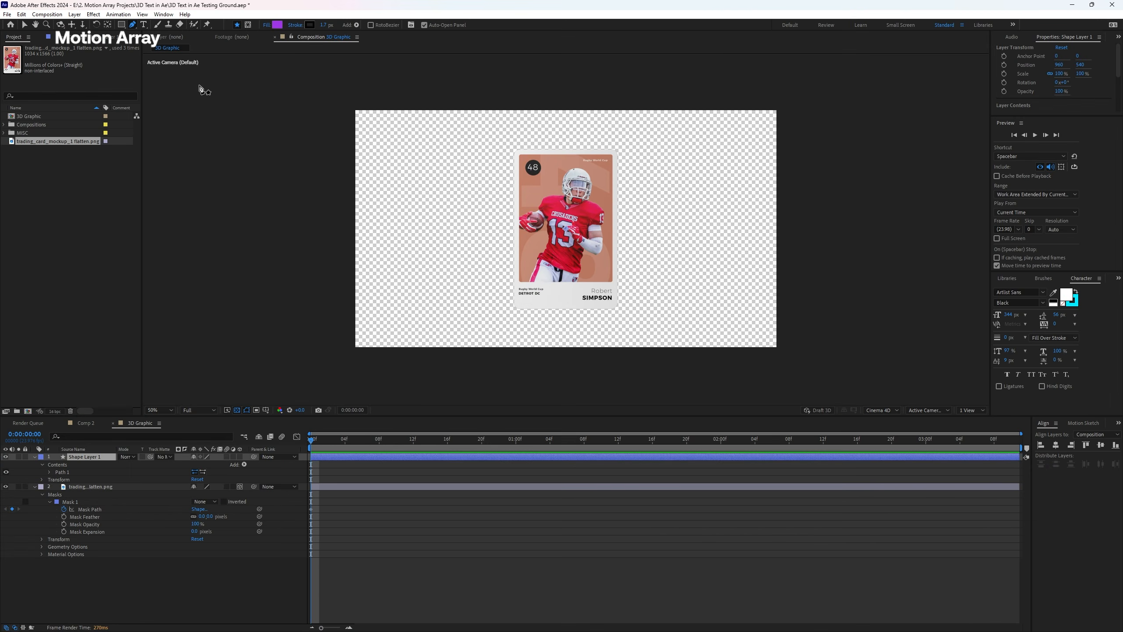
{"action": "left_click", "coordinate": [545, 247]}
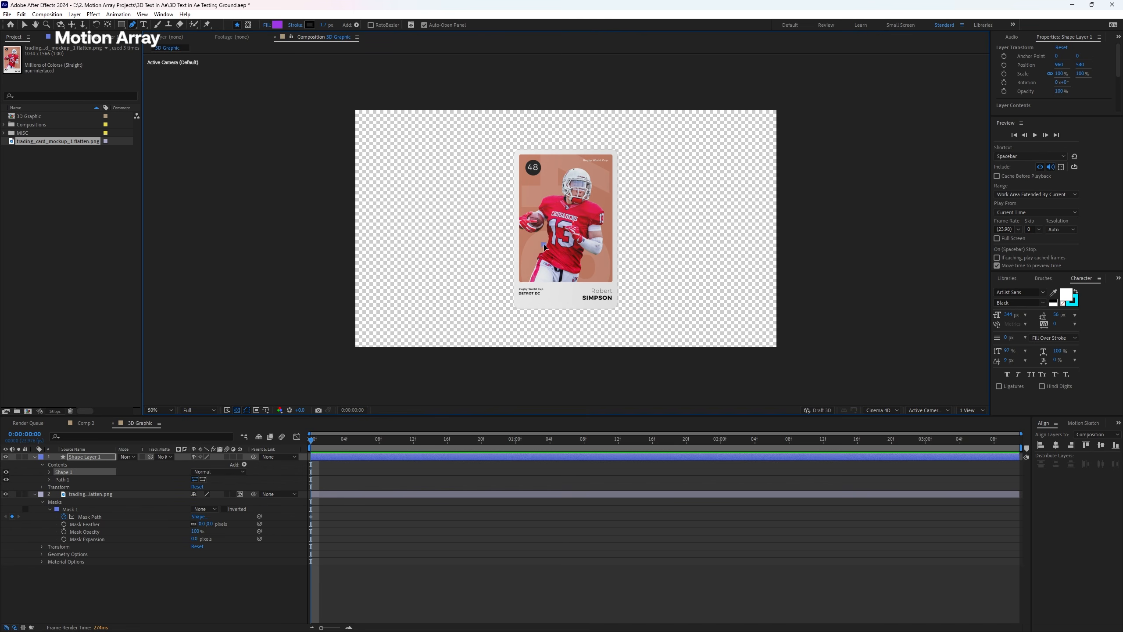
{"action": "key", "text": "ctrl+v"}
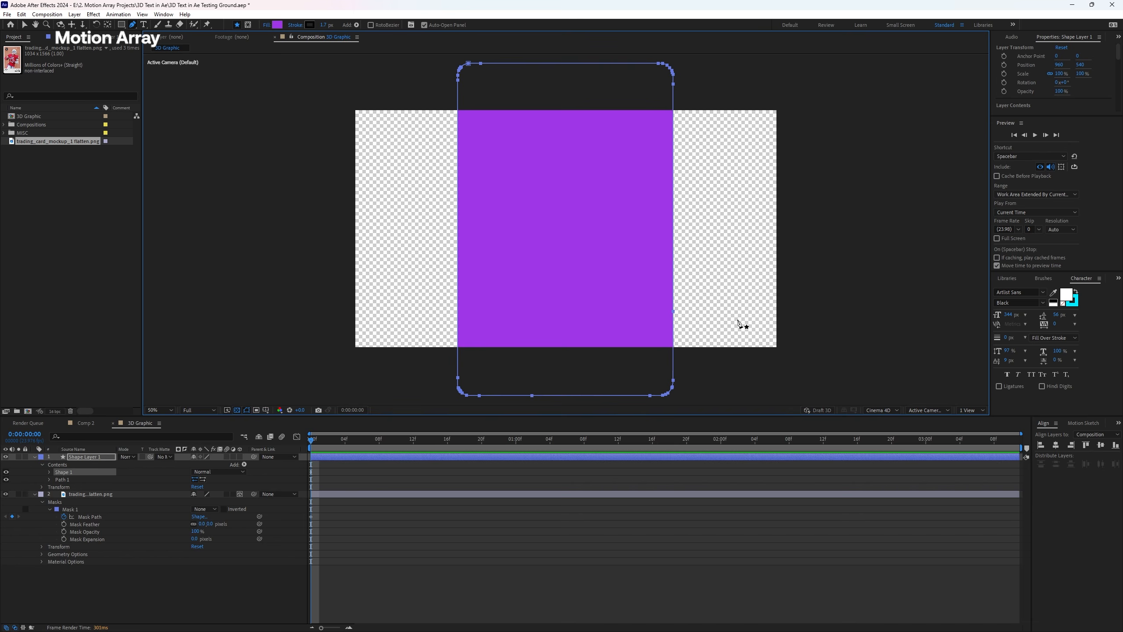
- Compare the trading card layer's scale and set the shape layer's scale to 48% to match
{"action": "left_click", "coordinate": [75, 494]}
{"action": "key", "text": "s"}
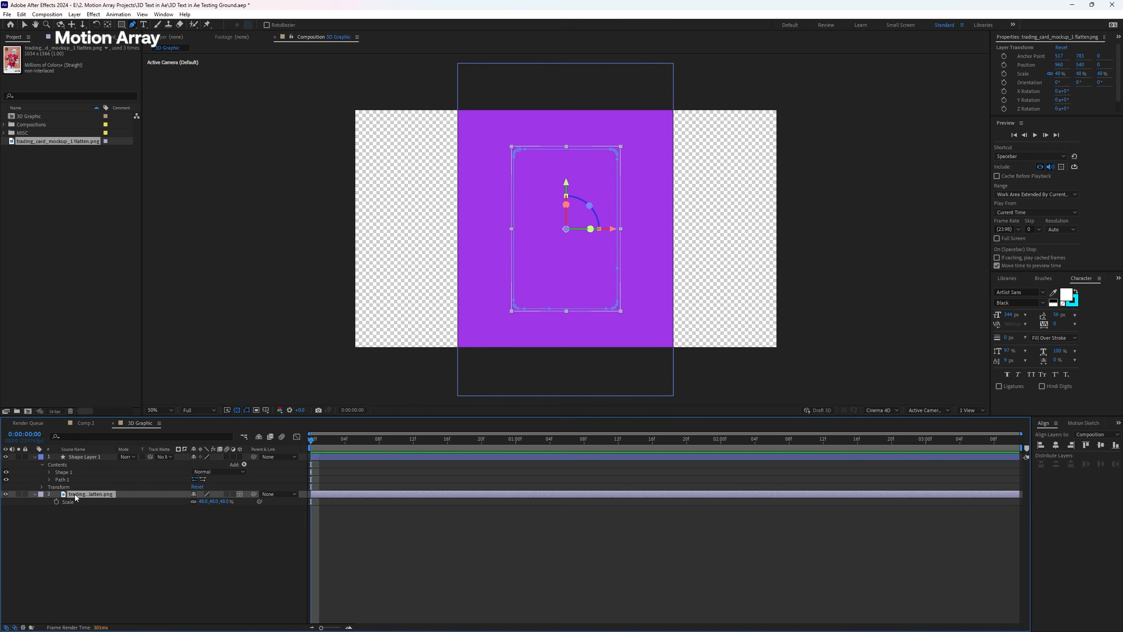
{"action": "left_click", "coordinate": [204, 502]}
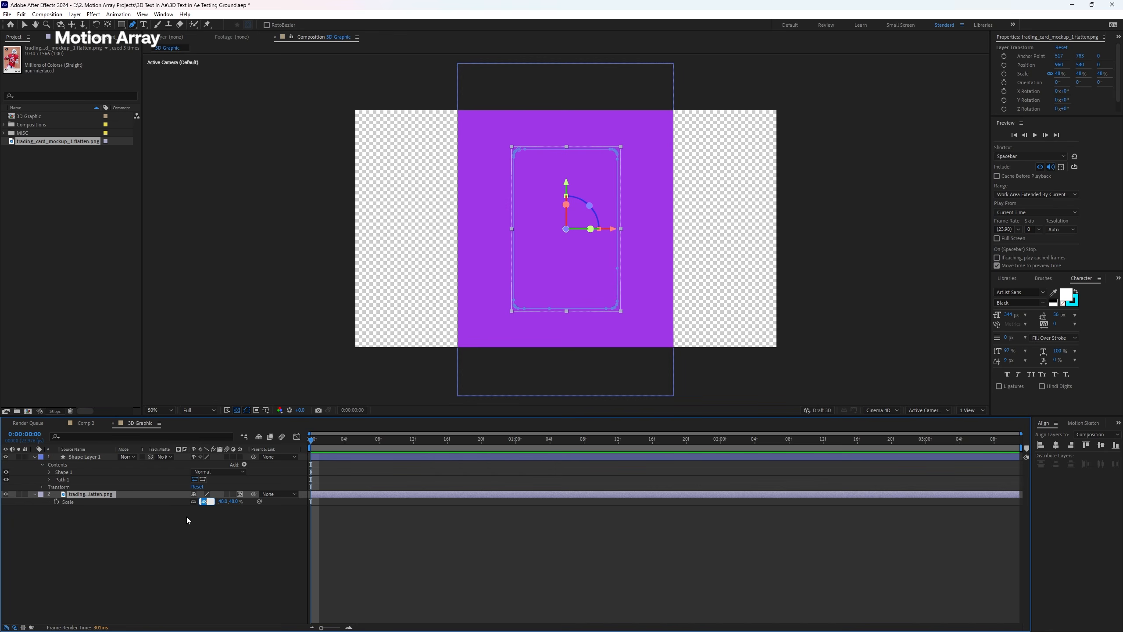
{"action": "left_click", "coordinate": [72, 457]}
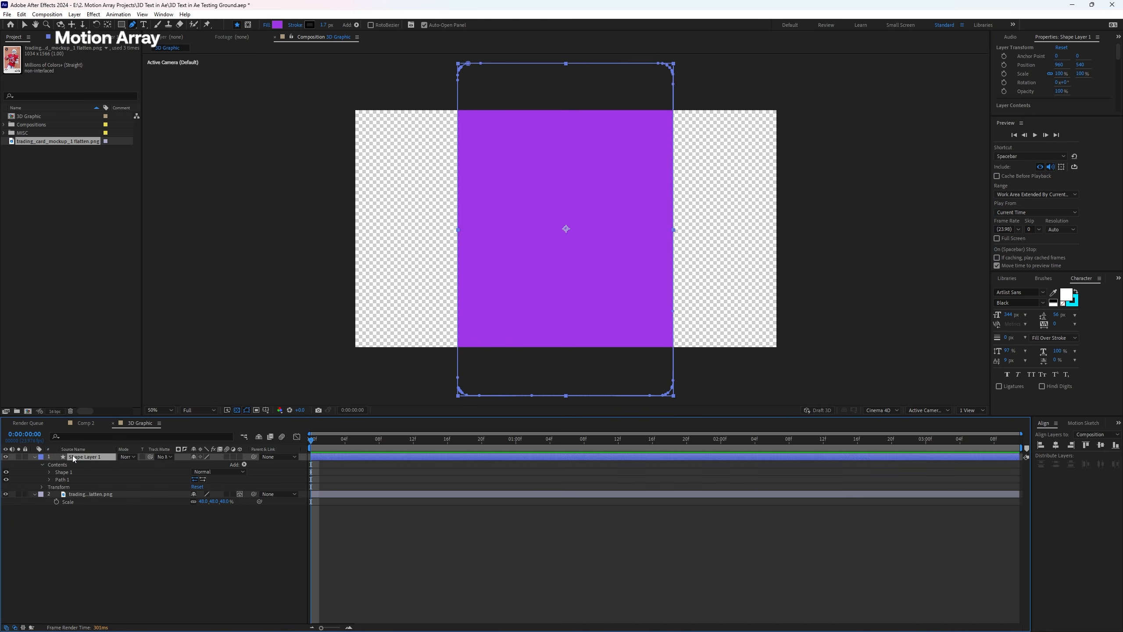
{"action": "key", "text": "s"}
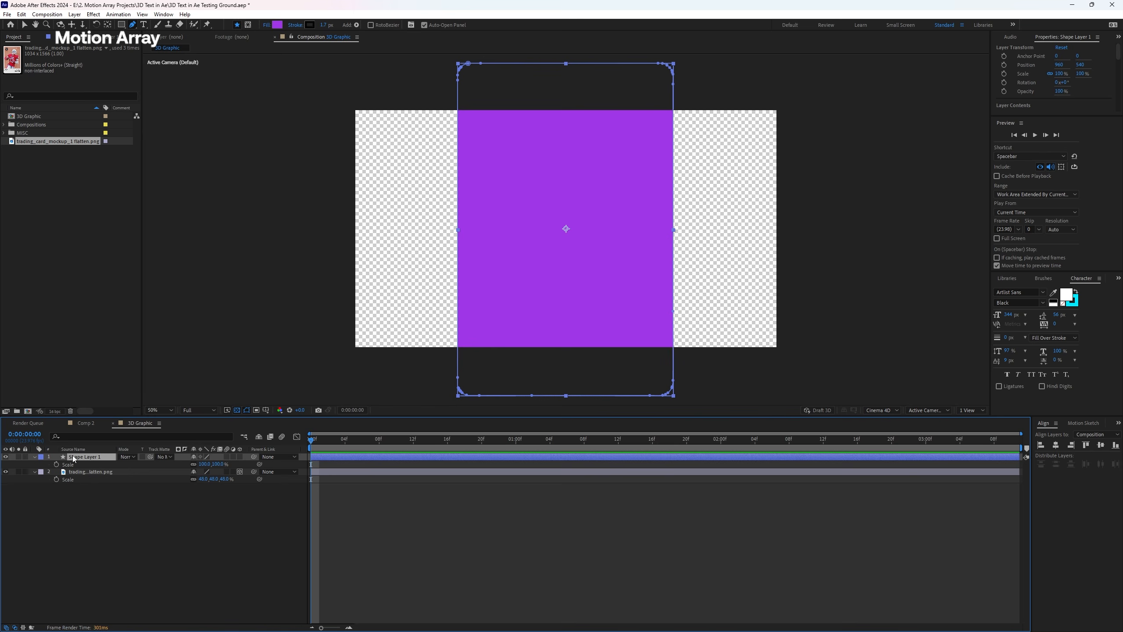
{"action": "left_click", "coordinate": [204, 464]}
{"action": "type", "text": "48"}
{"action": "key", "text": "Return"}
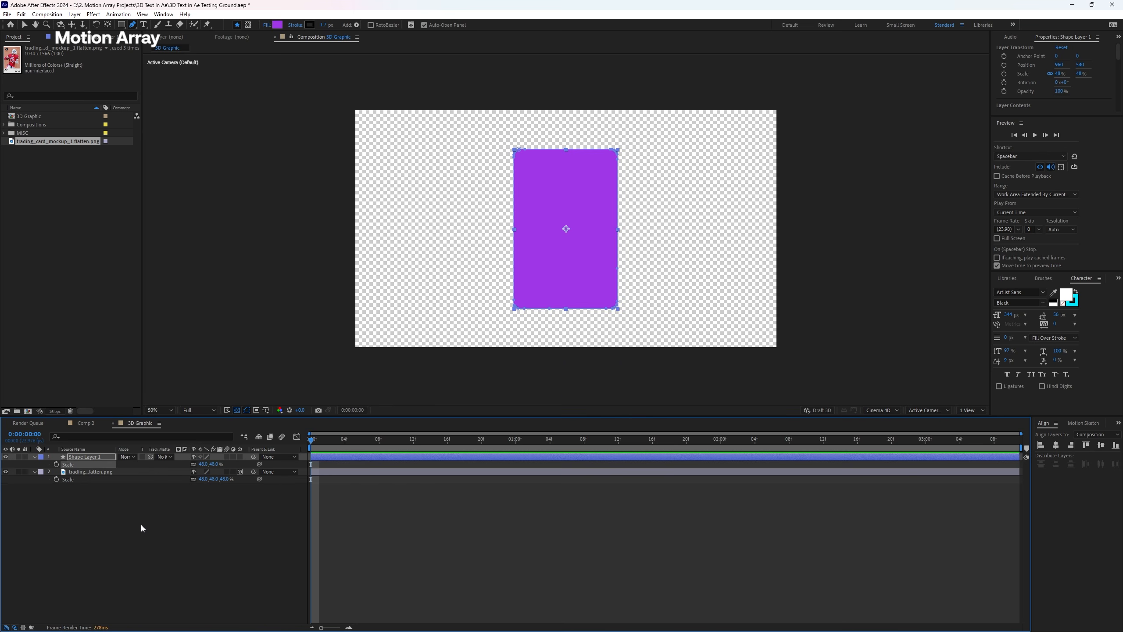
{"action": "left_click", "coordinate": [83, 457]}
{"action": "key", "text": "t"}
{"action": "left_click_drag", "start_coordinate": [195, 465], "coordinate": [254, 468]}
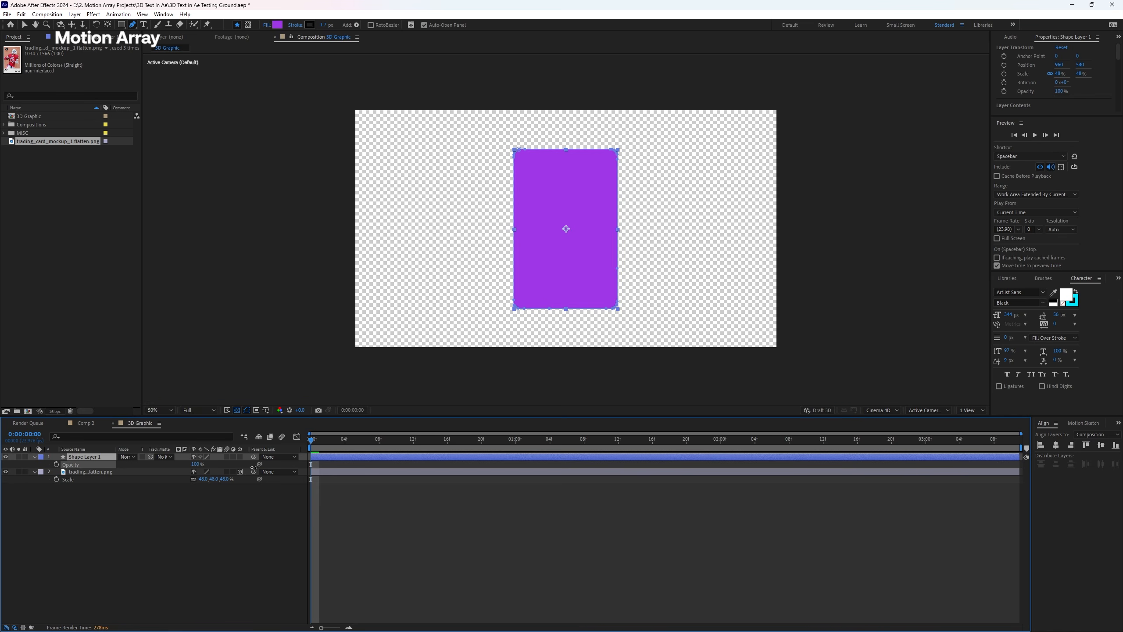
{"action": "left_click", "coordinate": [369, 522]}
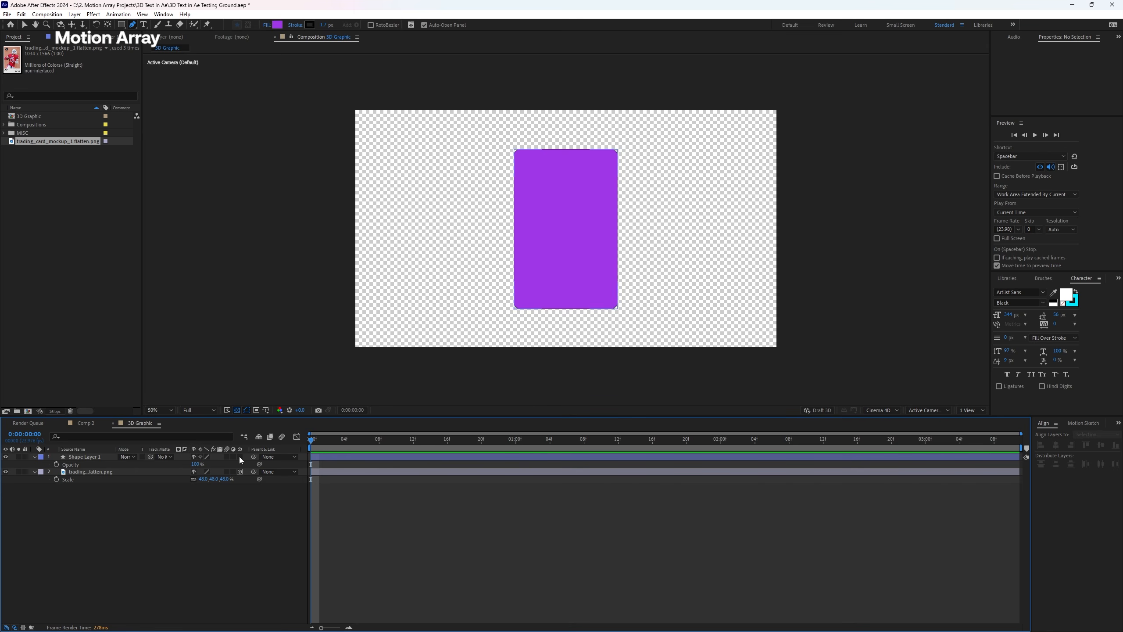
- Make the shape layer a 3D layer and briefly toggle the trading card layer's visibility to compare them
{"action": "left_click", "coordinate": [97, 450]}
{"action": "left_click", "coordinate": [96, 458]}
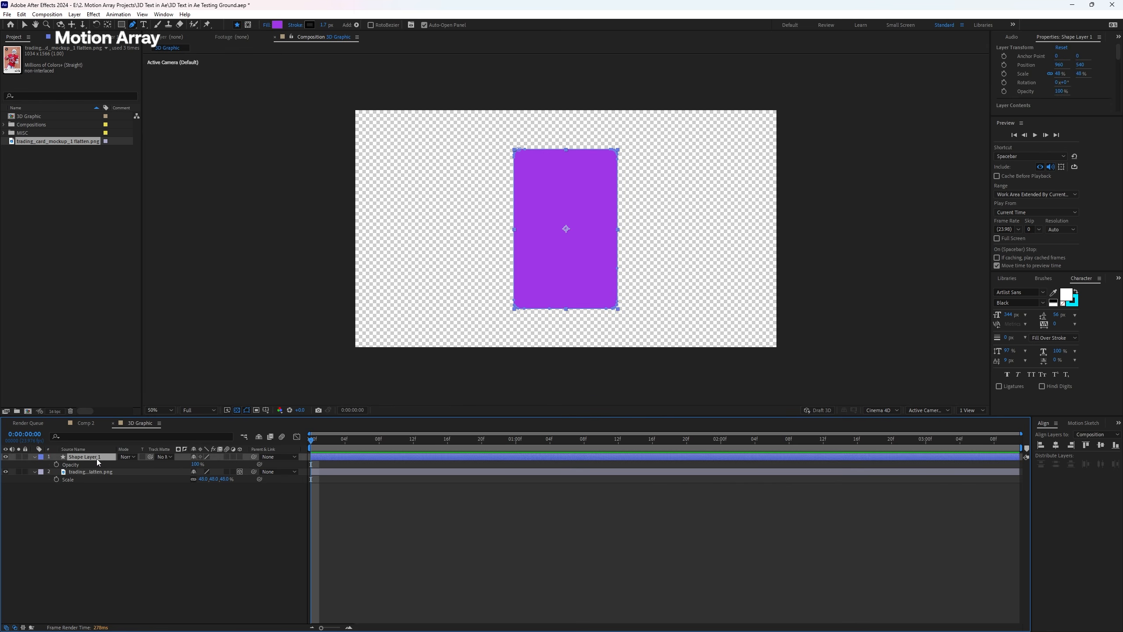
{"action": "left_click", "coordinate": [241, 457]}
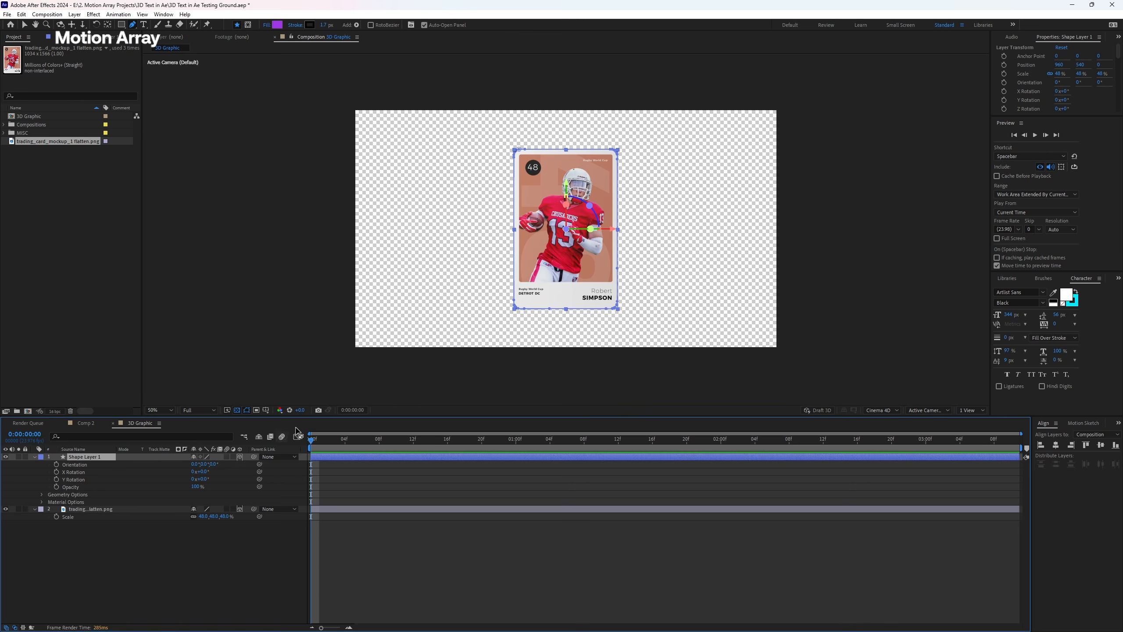
{"action": "left_click", "coordinate": [6, 509]}
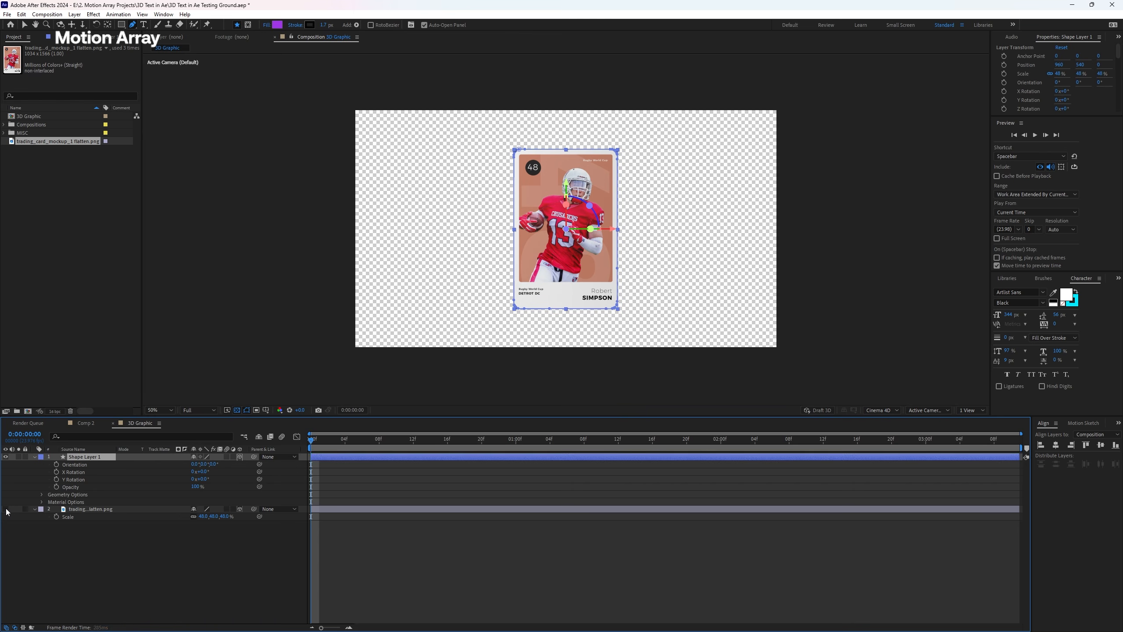
{"action": "left_click", "coordinate": [6, 510]}
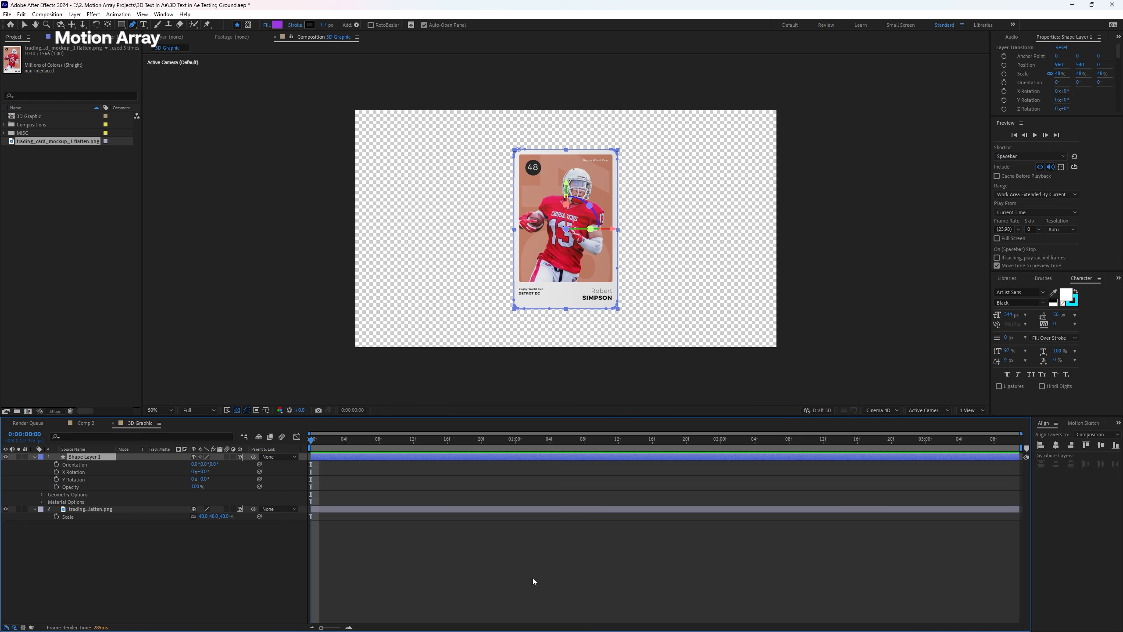
- Increase the Extrusion Depth in the shape layer's Geometry Options to give the card visible thickness
{"action": "left_click", "coordinate": [42, 494]}
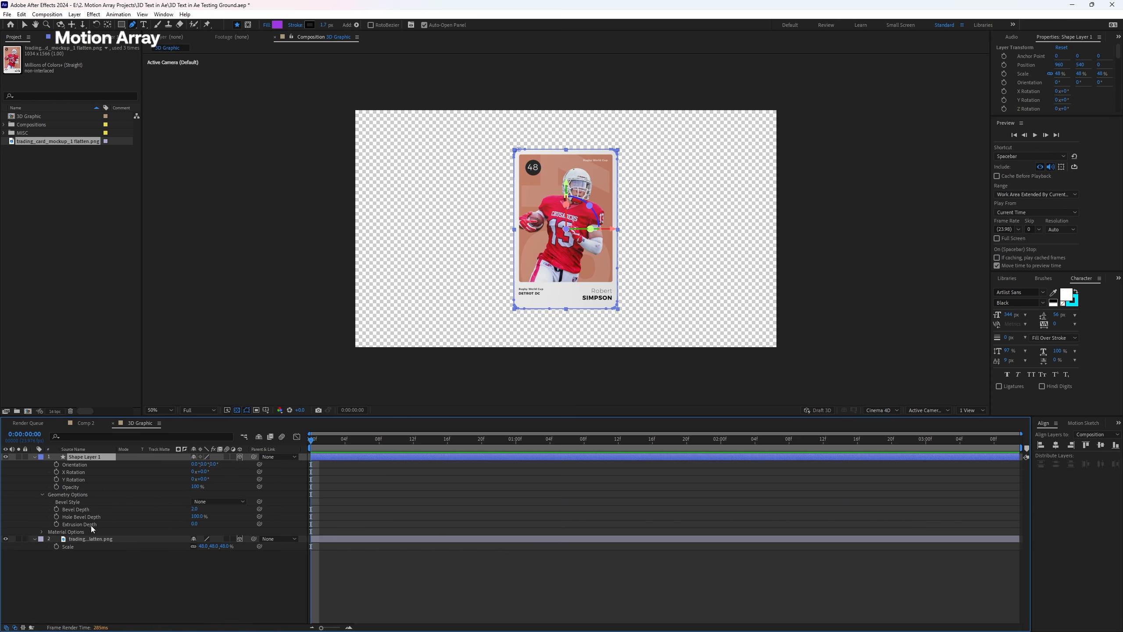
{"action": "left_click_drag", "start_coordinate": [193, 528], "coordinate": [246, 526]}
{"action": "key", "text": "1"}
{"action": "left_click_drag", "start_coordinate": [545, 260], "coordinate": [617, 258]}
{"action": "scroll", "coordinate": [541, 225], "scroll_direction": "up", "scroll_amount": 1}
{"action": "left_click_drag", "start_coordinate": [539, 147], "coordinate": [486, 206]}
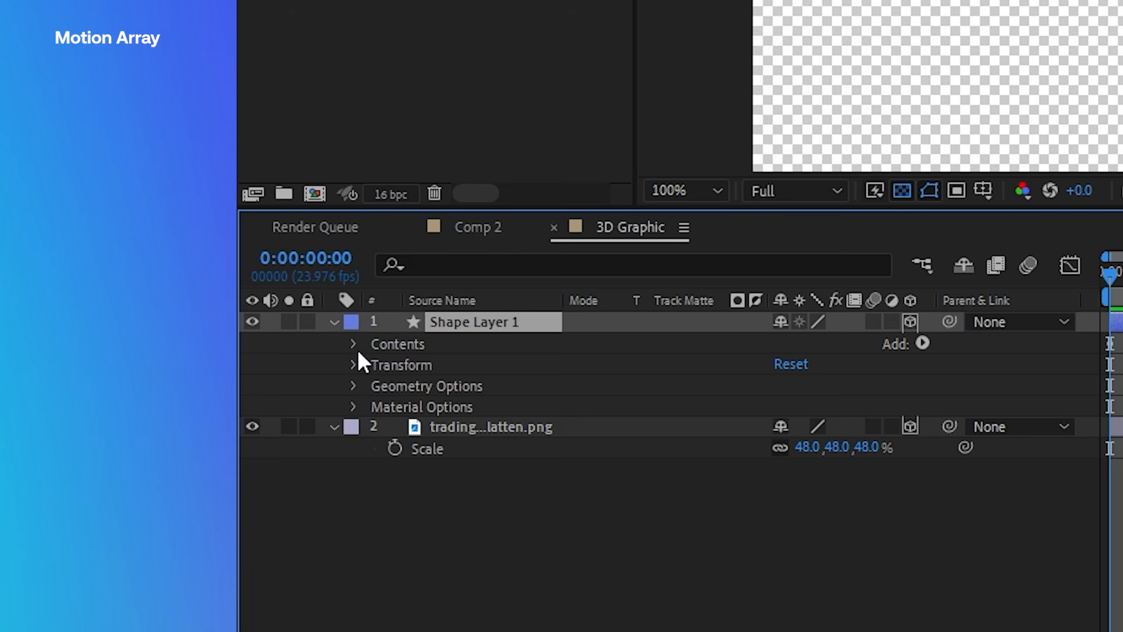
- Set the opacity of Fill 1 in Shape 1 to 0%, checking it with the trading card layer temporarily hidden
{"action": "left_click", "coordinate": [58, 463]}
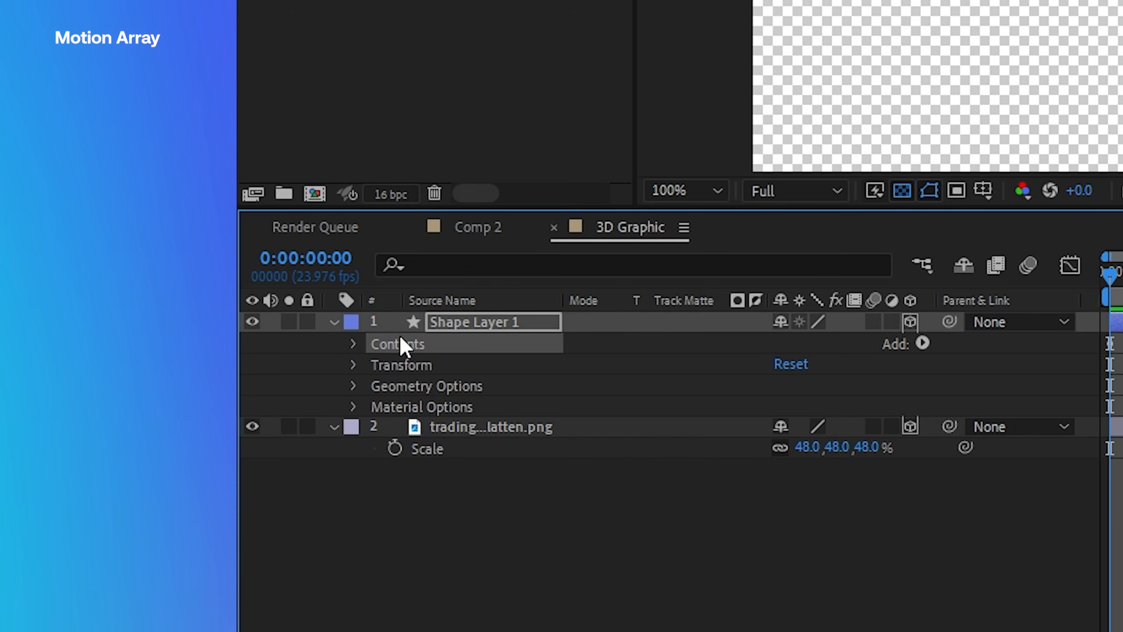
{"action": "left_click", "coordinate": [353, 345]}
{"action": "left_click", "coordinate": [374, 365]}
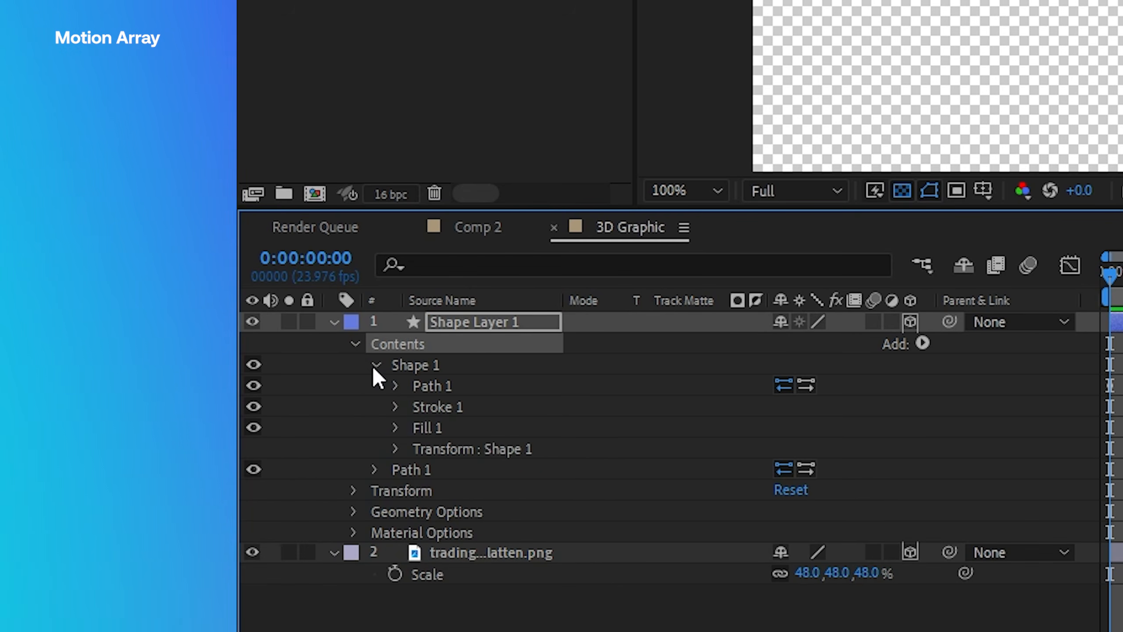
{"action": "left_click", "coordinate": [394, 427]}
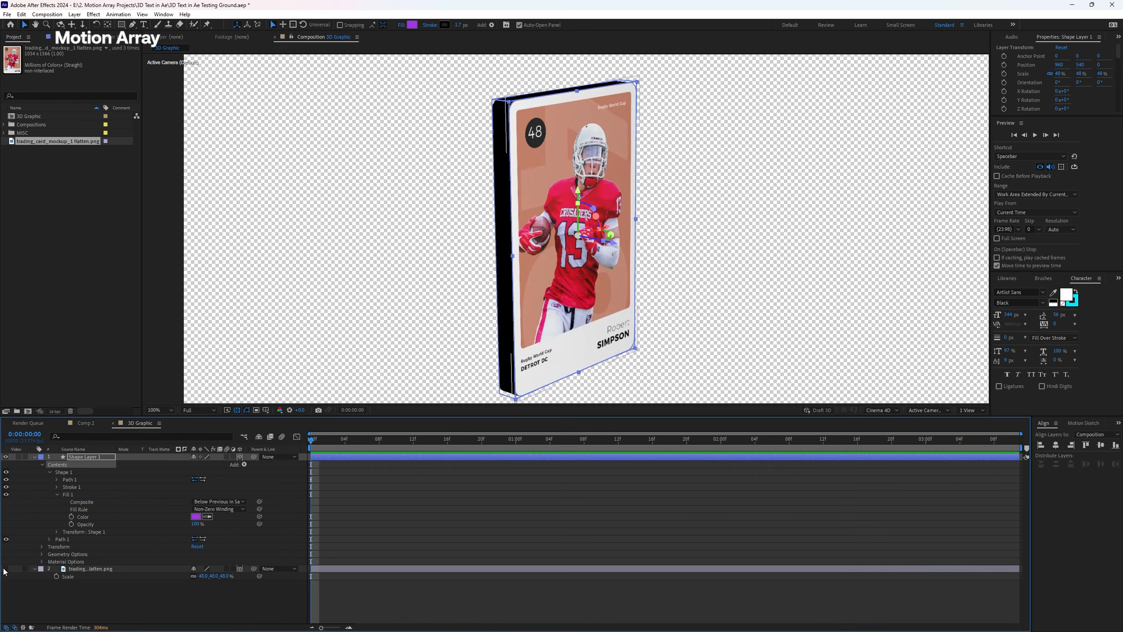
{"action": "left_click_drag", "start_coordinate": [330, 459], "coordinate": [197, 462]}
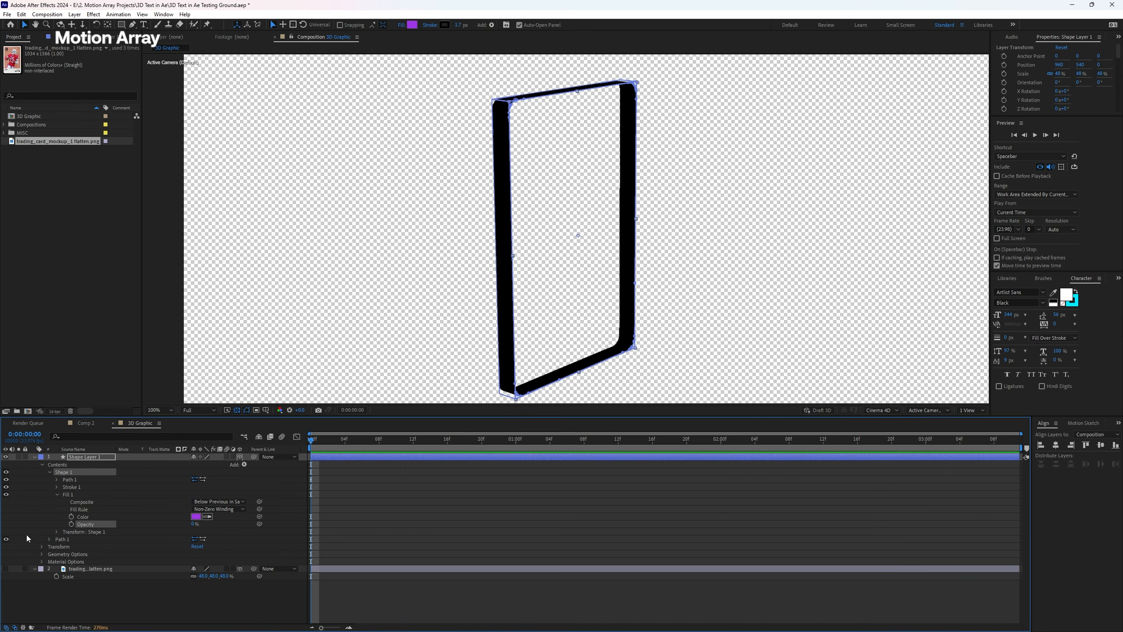
{"action": "left_click", "coordinate": [6, 569]}
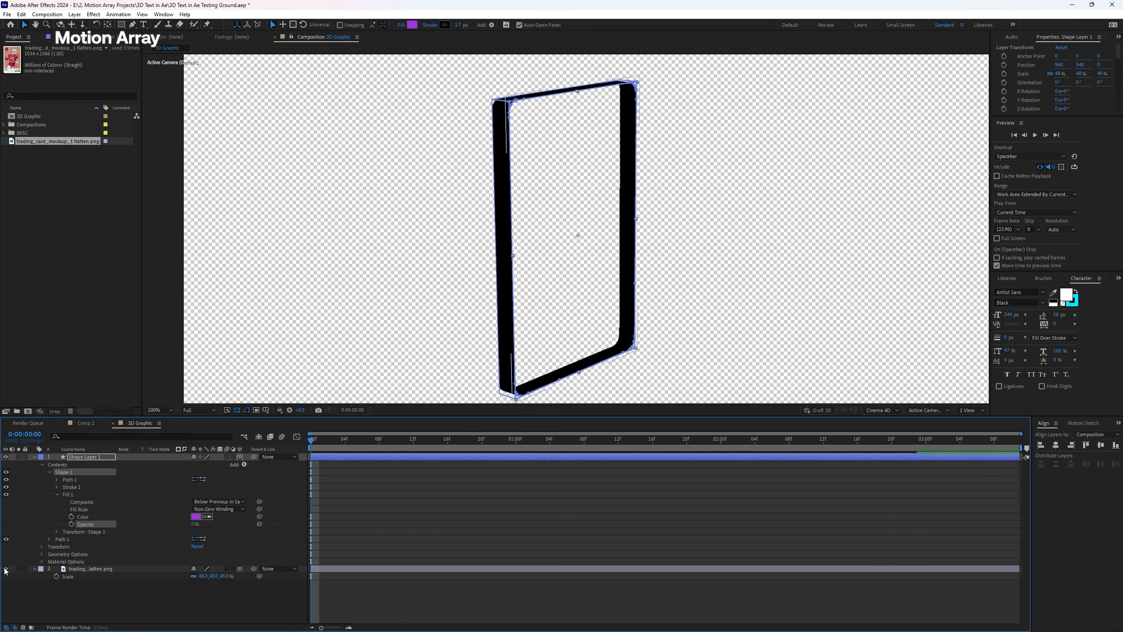
- Sample the card's light border as the Stroke 1 color of Shape 1 and darken it to gray B5B5B5
{"action": "left_click", "coordinate": [58, 494]}
{"action": "left_click", "coordinate": [56, 487]}
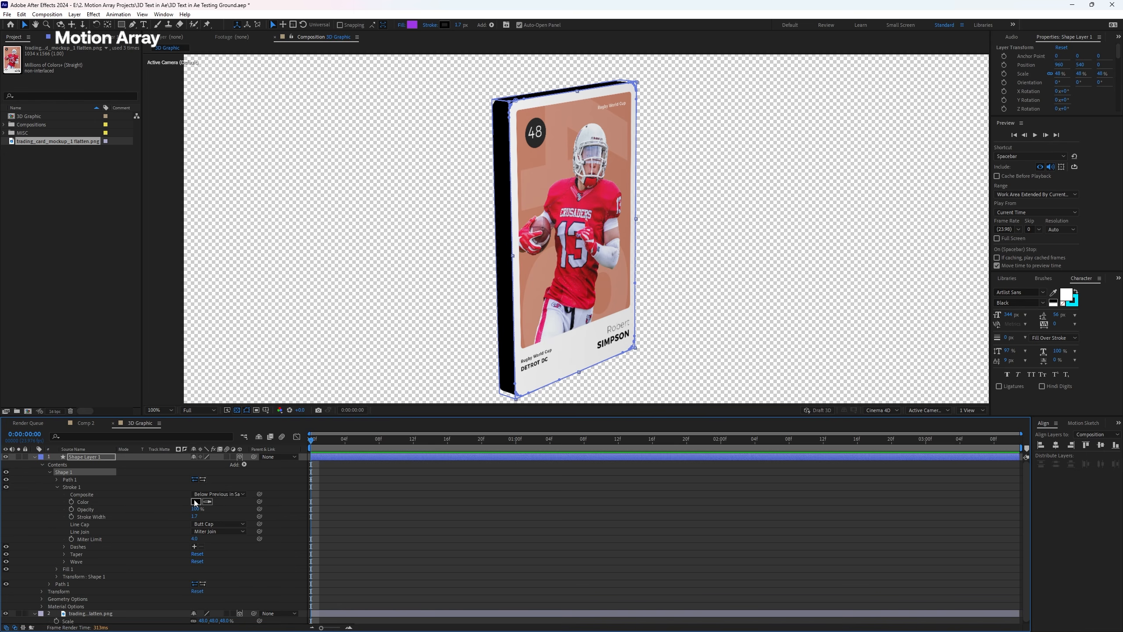
{"action": "left_click", "coordinate": [208, 501]}
{"action": "left_click", "coordinate": [576, 349]}
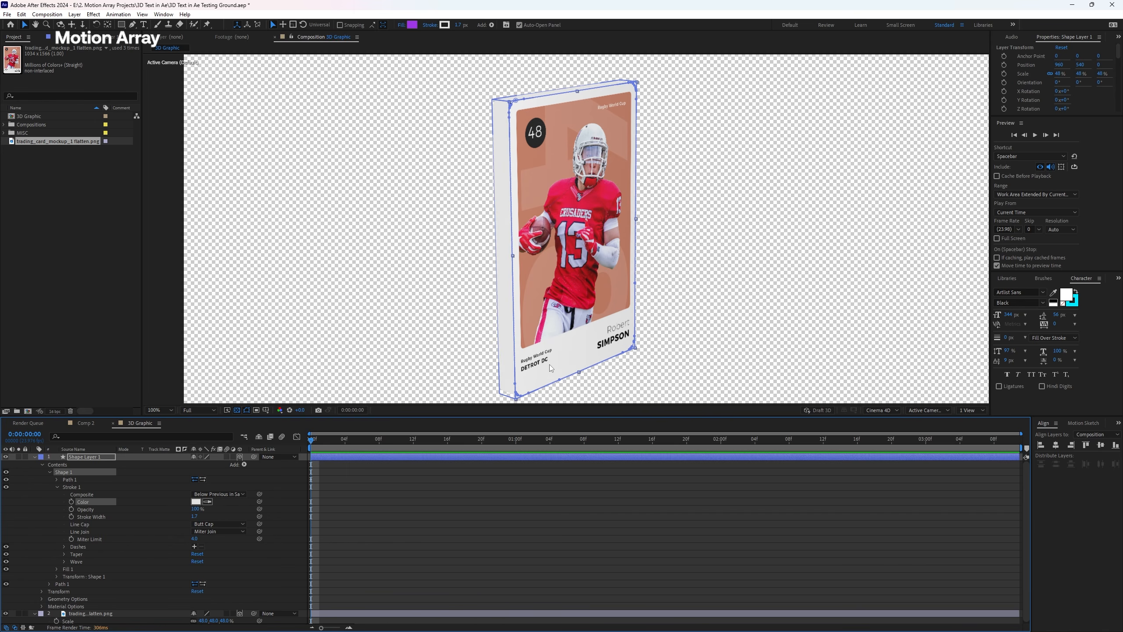
{"action": "left_click", "coordinate": [195, 502]}
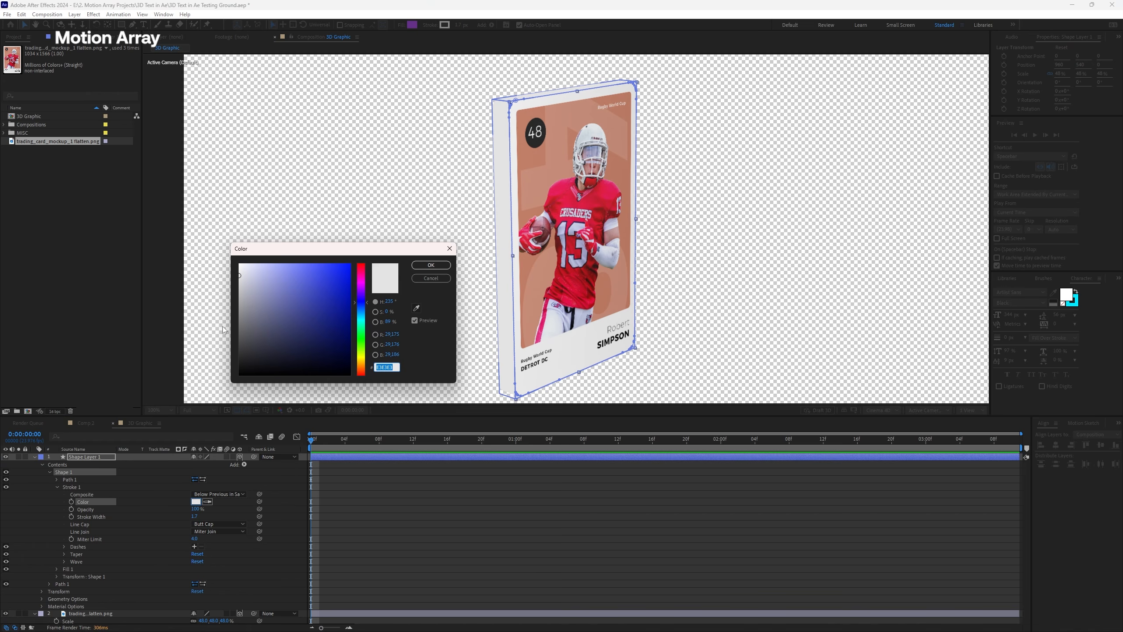
{"action": "left_click_drag", "start_coordinate": [238, 276], "coordinate": [229, 295]}
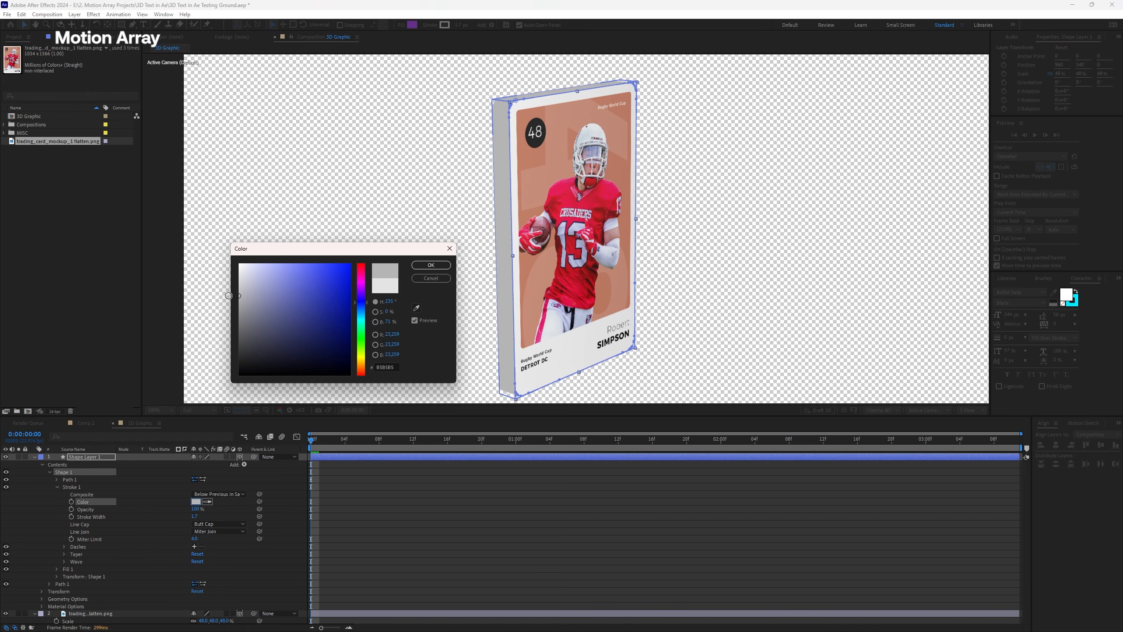
{"action": "left_click", "coordinate": [443, 267]}
{"action": "left_click", "coordinate": [546, 517]}
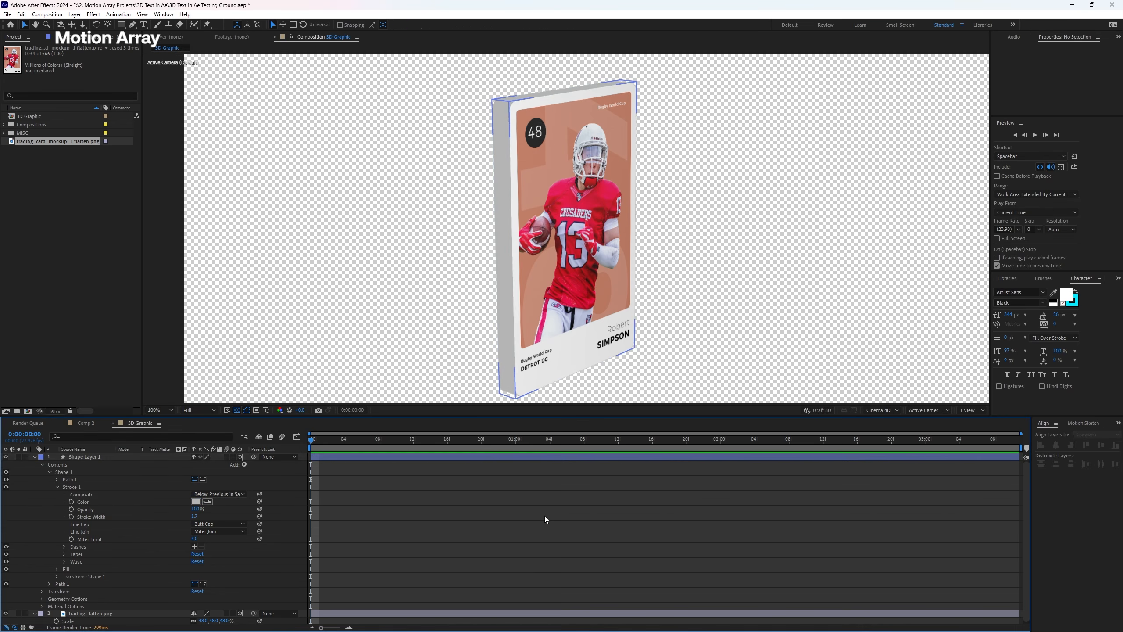
- Add a white parallel light with 100% intensity, no falloff and no shadows, and move it up toward the card's upper edge
{"action": "scroll", "coordinate": [479, 322], "scroll_direction": "down", "scroll_amount": 1}
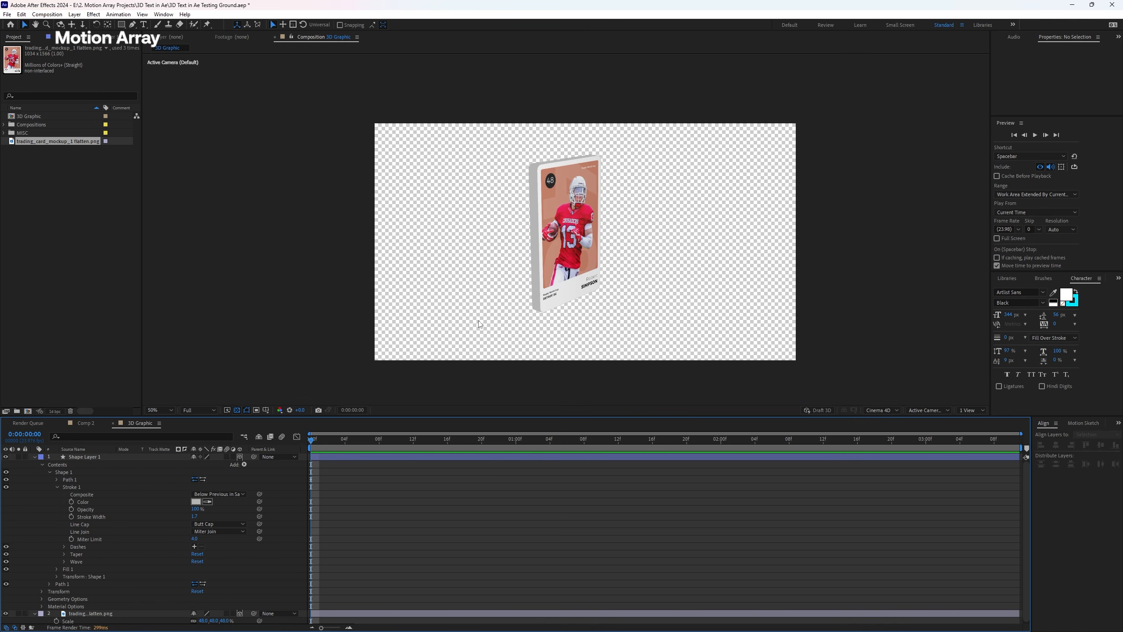
{"action": "left_click", "coordinate": [35, 457]}
{"action": "right_click", "coordinate": [103, 509]}
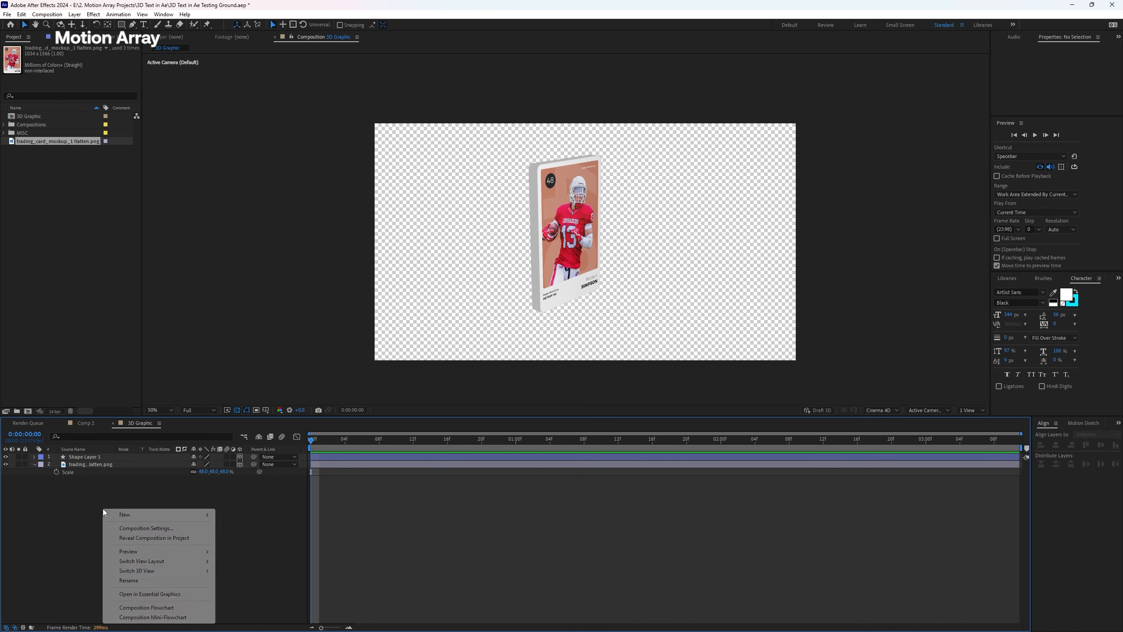
{"action": "mouse_move", "coordinate": [129, 517]}
{"action": "left_click", "coordinate": [237, 547]}
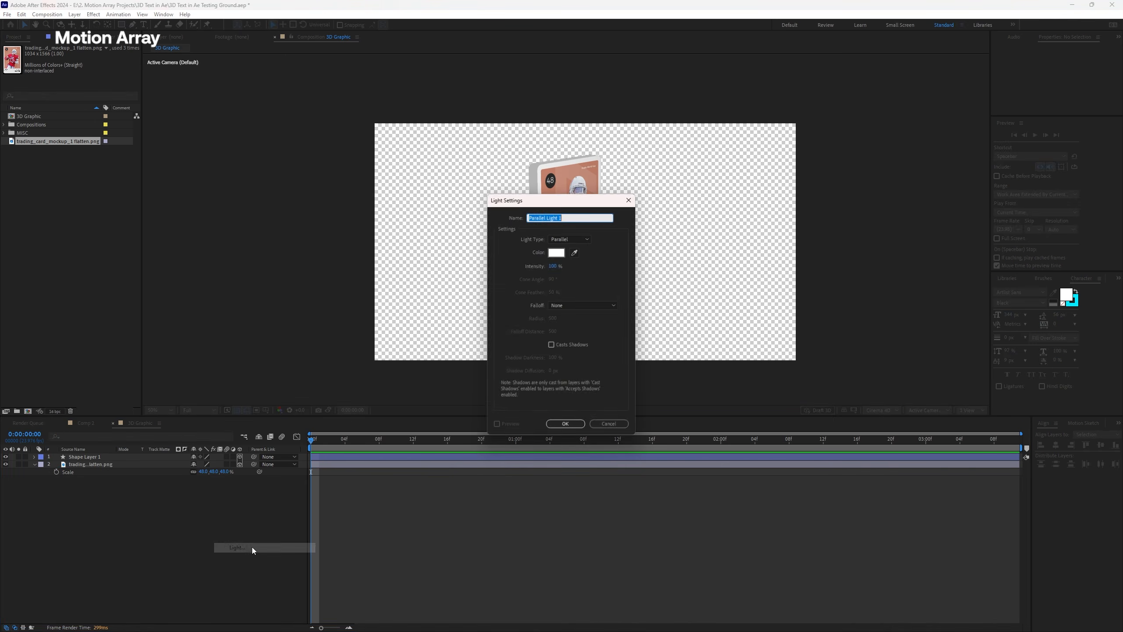
{"action": "left_click", "coordinate": [560, 425]}
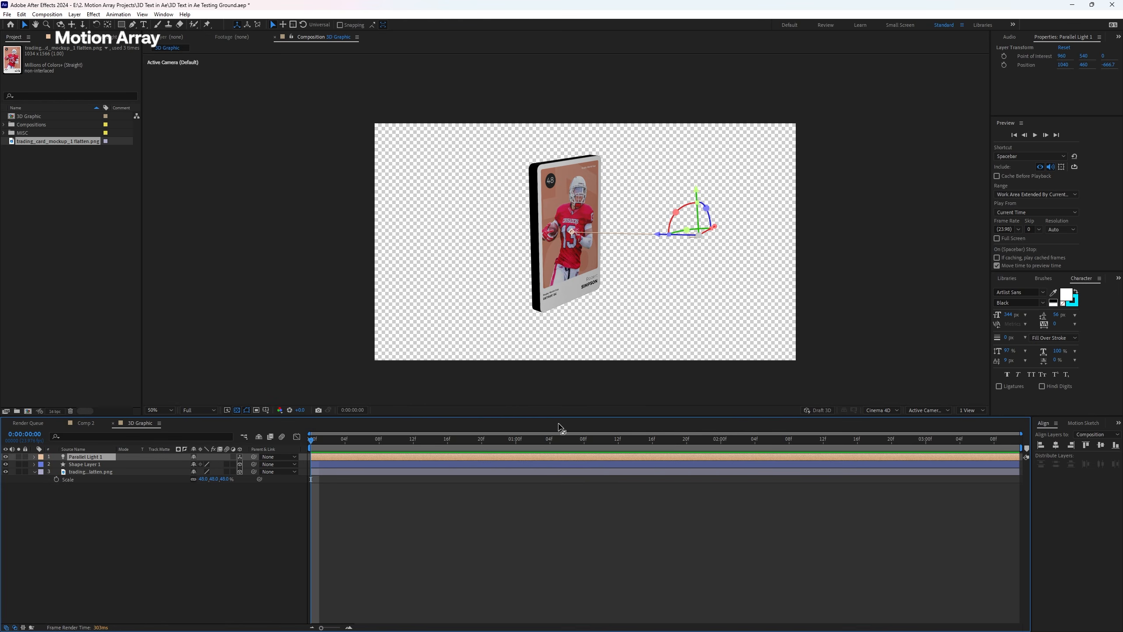
{"action": "left_click_drag", "start_coordinate": [699, 235], "coordinate": [694, 190]}
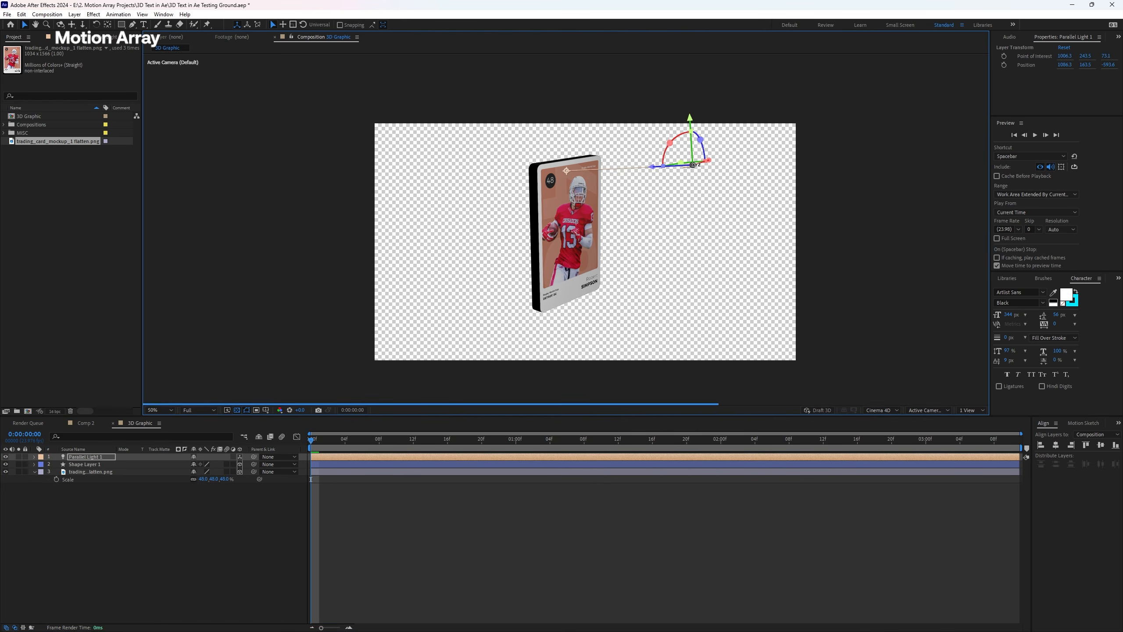